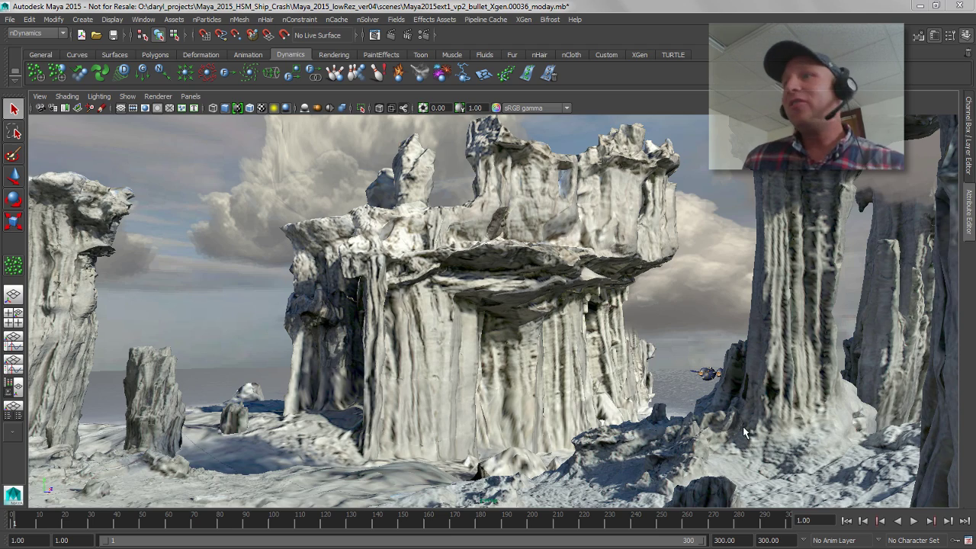
# Step: Examine the rock formations and the distant ship from several angles in the perspective view
pyautogui.moveTo(610, 368)
pyautogui.keyDown('alt'); pyautogui.mouseDown()
pyautogui.moveTo(591, 374)
pyautogui.moveTo(612, 377)
pyautogui.mouseUp(); pyautogui.keyUp('alt')
pyautogui.keyDown('alt'); pyautogui.moveTo(612, 377); pyautogui.dragTo(679, 363, button='middle'); pyautogui.keyUp('alt')
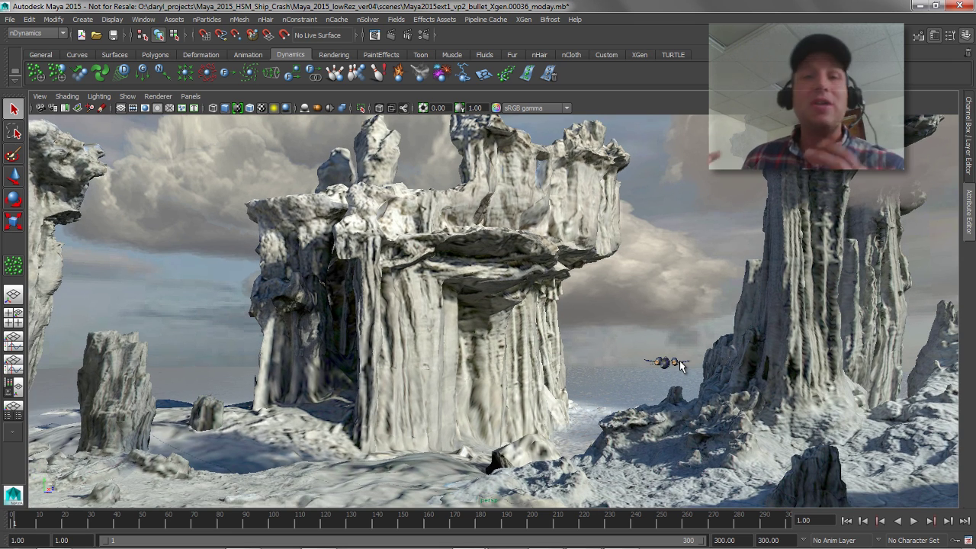
pyautogui.keyDown('alt'); pyautogui.moveTo(543, 323); pyautogui.dragTo(525, 334, button='middle'); pyautogui.keyUp('alt')
pyautogui.press('space')
pyautogui.moveTo(497, 196); pyautogui.dragTo(525, 304)
pyautogui.click(521, 288)
pyautogui.keyDown('alt'); pyautogui.moveTo(570, 304); pyautogui.dragTo(421, 303, button='right'); pyautogui.keyUp('alt')
pyautogui.keyDown('alt'); pyautogui.moveTo(421, 303); pyautogui.dragTo(416, 301); pyautogui.keyUp('alt')
pyautogui.keyDown('alt'); pyautogui.moveTo(415, 301); pyautogui.dragTo(594, 311, button='right'); pyautogui.keyUp('alt')
pyautogui.moveTo(594, 311)
pyautogui.keyDown('alt'); pyautogui.mouseDown()
pyautogui.moveTo(663, 333)
pyautogui.moveTo(618, 316)
pyautogui.moveTo(625, 312)
pyautogui.moveTo(577, 314)
pyautogui.mouseUp(); pyautogui.keyUp('alt')
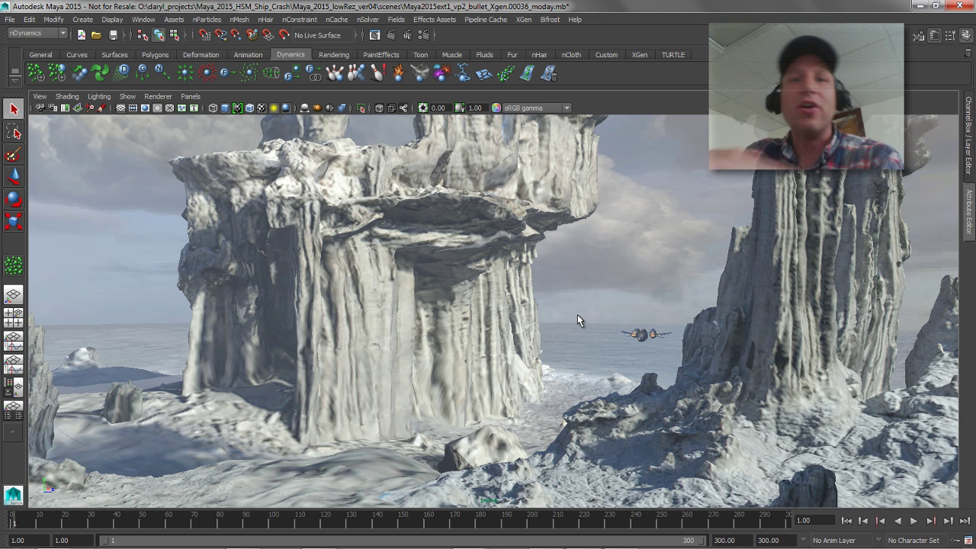
pyautogui.keyDown('alt'); pyautogui.moveTo(539, 308); pyautogui.dragTo(526, 312, button='middle'); pyautogui.keyUp('alt')
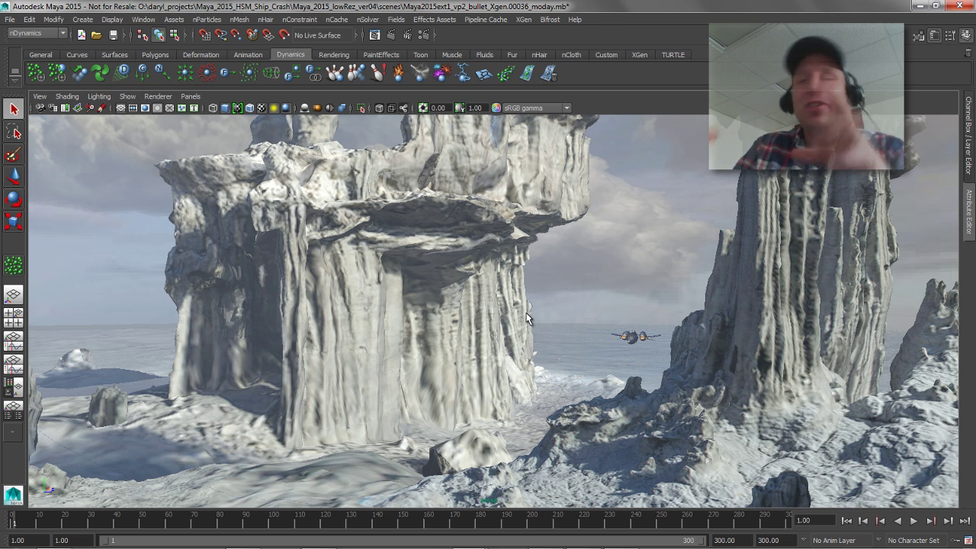
pyautogui.keyDown('alt'); pyautogui.moveTo(551, 325); pyautogui.dragTo(589, 318); pyautogui.keyUp('alt')
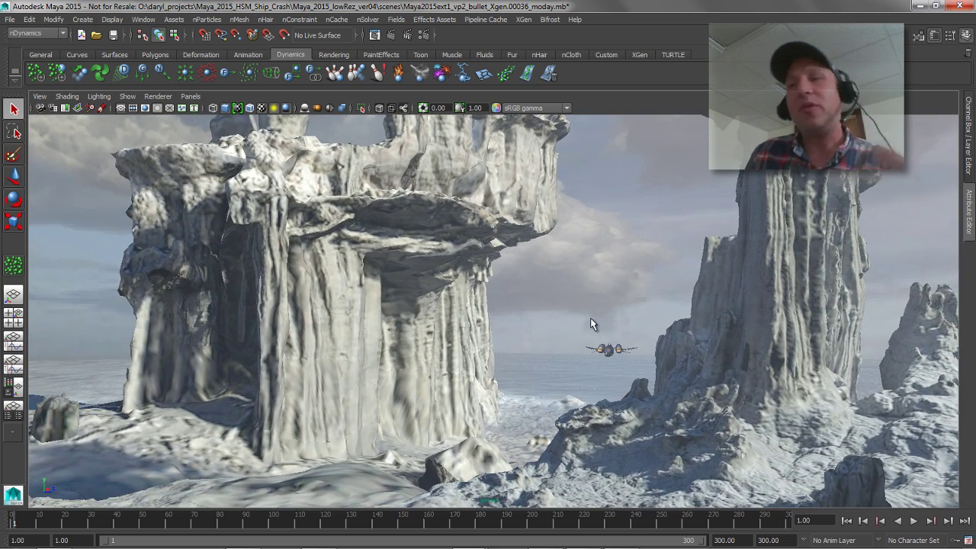
# Step: Play the ship's flight animation, inspect it from another angle, and return to the first frame
pyautogui.moveTo(525, 334)
pyautogui.keyDown('alt'); pyautogui.mouseDown(button='middle')
pyautogui.moveTo(556, 322)
pyautogui.moveTo(542, 326)
pyautogui.mouseUp(button='middle'); pyautogui.keyUp('alt')
pyautogui.click(913, 521)
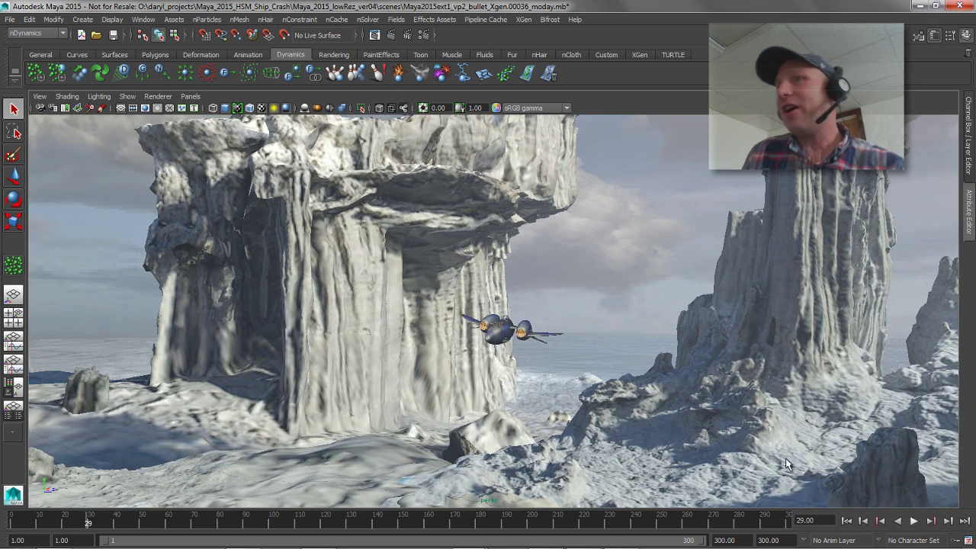
pyautogui.keyDown('alt'); pyautogui.moveTo(604, 362); pyautogui.dragTo(589, 341); pyautogui.keyUp('alt')
pyautogui.click(846, 521)
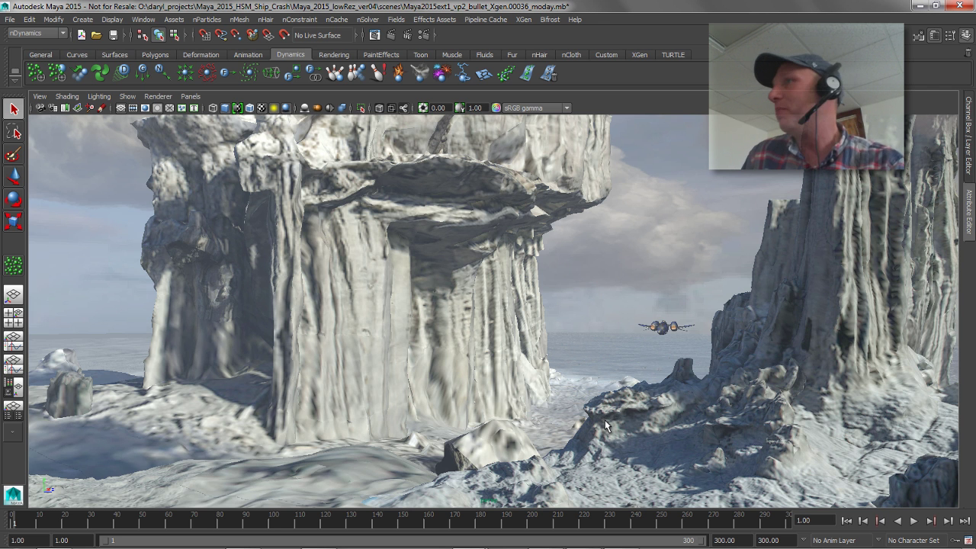
# Step: Create a new nParticle object in the scene with the nParticle Tool, using the Balls style
pyautogui.keyDown('alt'); pyautogui.moveTo(590, 367); pyautogui.dragTo(620, 360, button='middle'); pyautogui.keyUp('alt')
pyautogui.scroll(5, 621, 365)
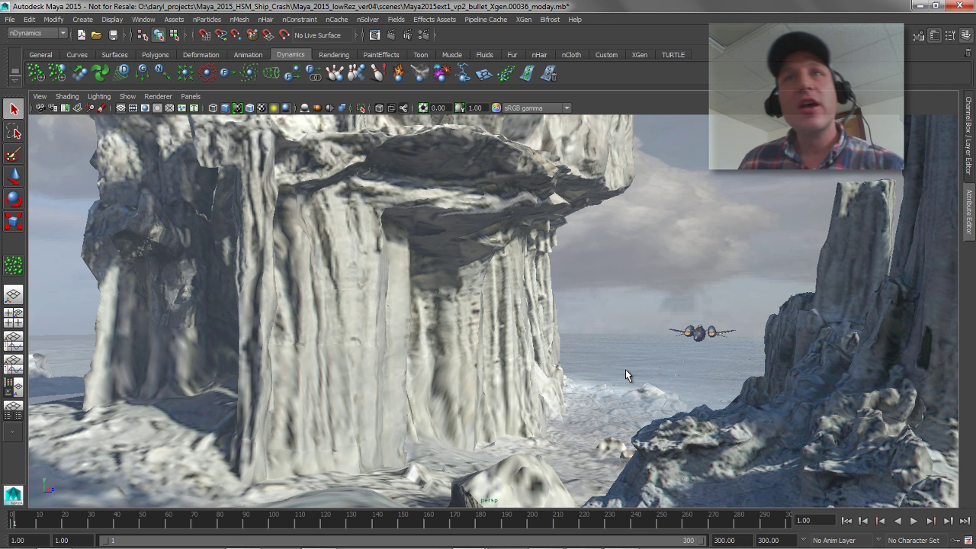
pyautogui.keyDown('alt'); pyautogui.moveTo(625, 369); pyautogui.dragTo(563, 359); pyautogui.keyUp('alt')
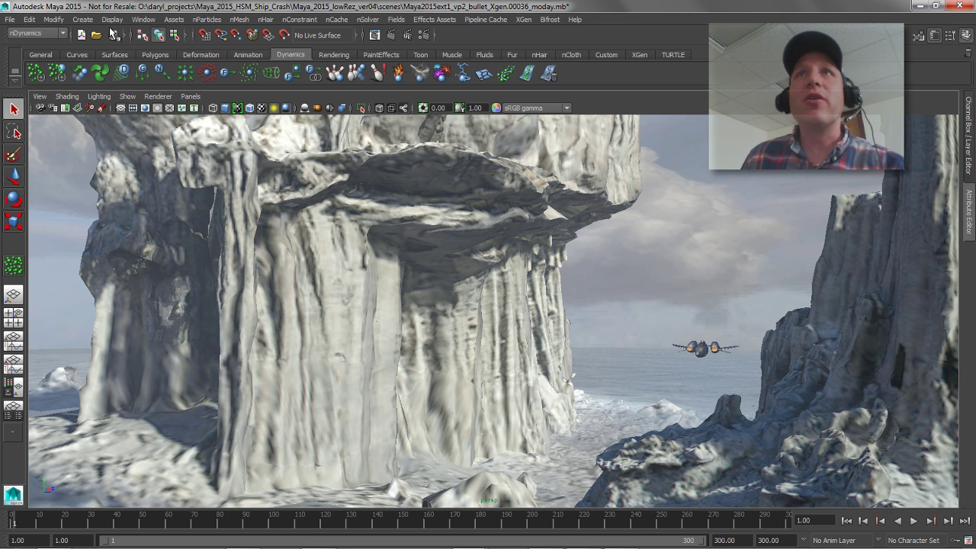
pyautogui.click(207, 19)
pyautogui.moveTo(244, 36)
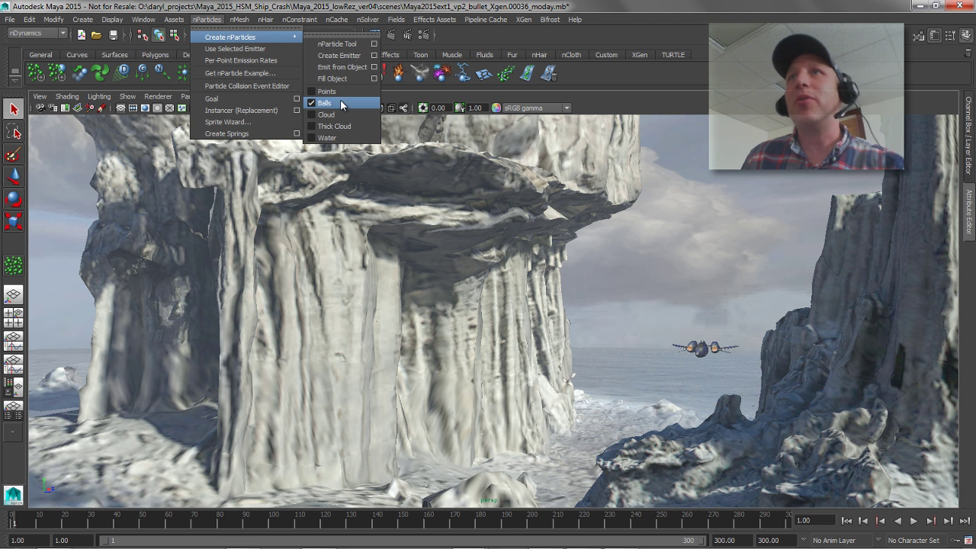
pyautogui.click(340, 44)
pyautogui.keyDown('alt'); pyautogui.moveTo(548, 293); pyautogui.dragTo(574, 335); pyautogui.keyUp('alt')
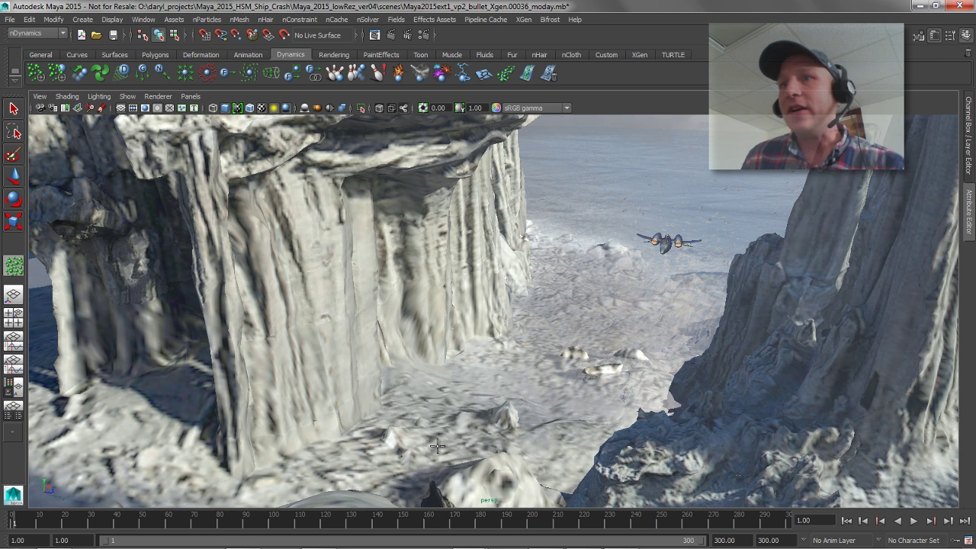
pyautogui.press('Return')
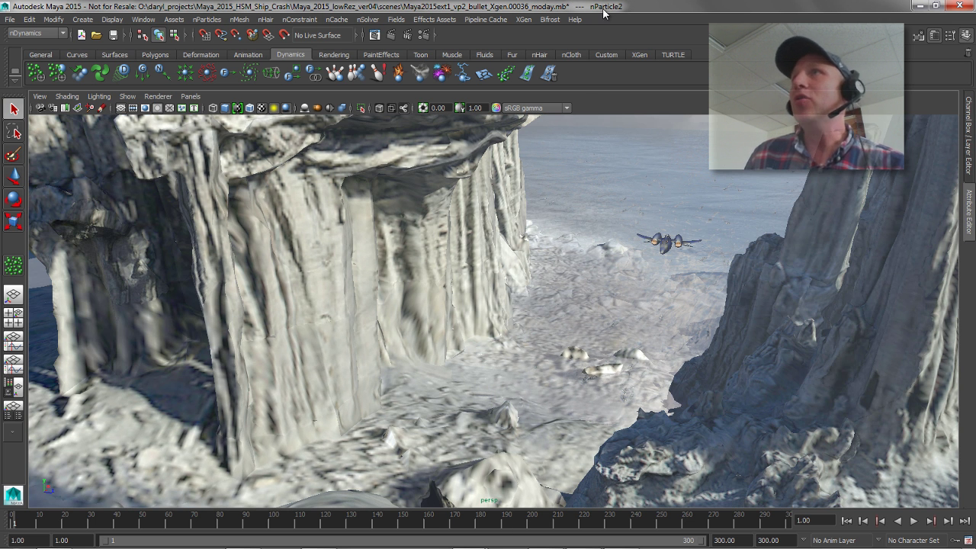
# Step: Connect the new nParticle object to turbulenceField1, emitter1 and emitter2 in the Dynamic Relationships Editor, and close the editor
pyautogui.keyDown('alt'); pyautogui.moveTo(611, 287); pyautogui.dragTo(574, 299); pyautogui.keyUp('alt')
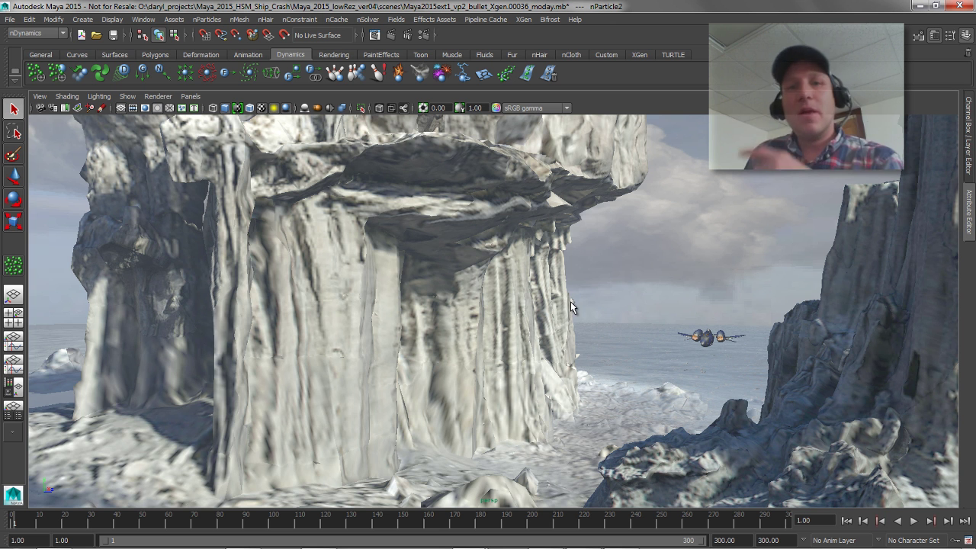
pyautogui.click(144, 20)
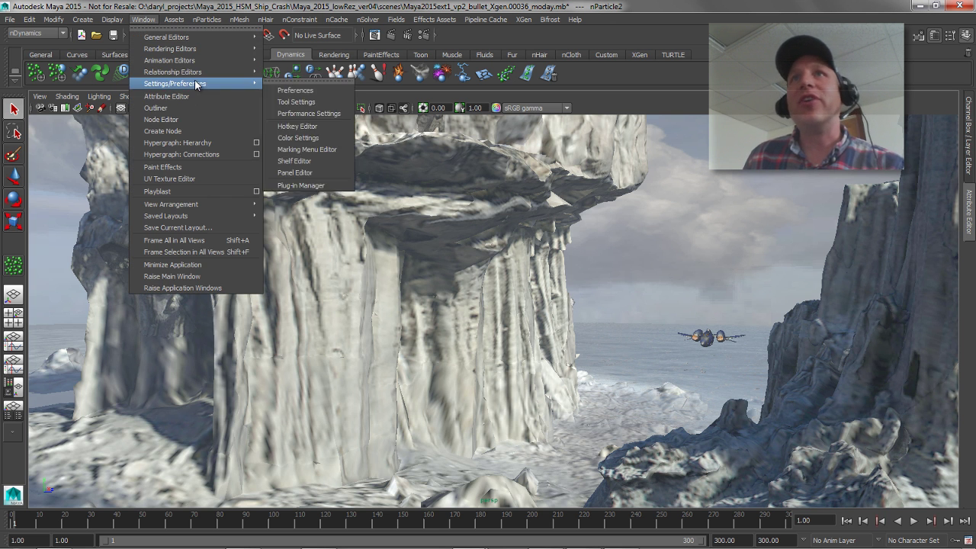
pyautogui.moveTo(197, 72)
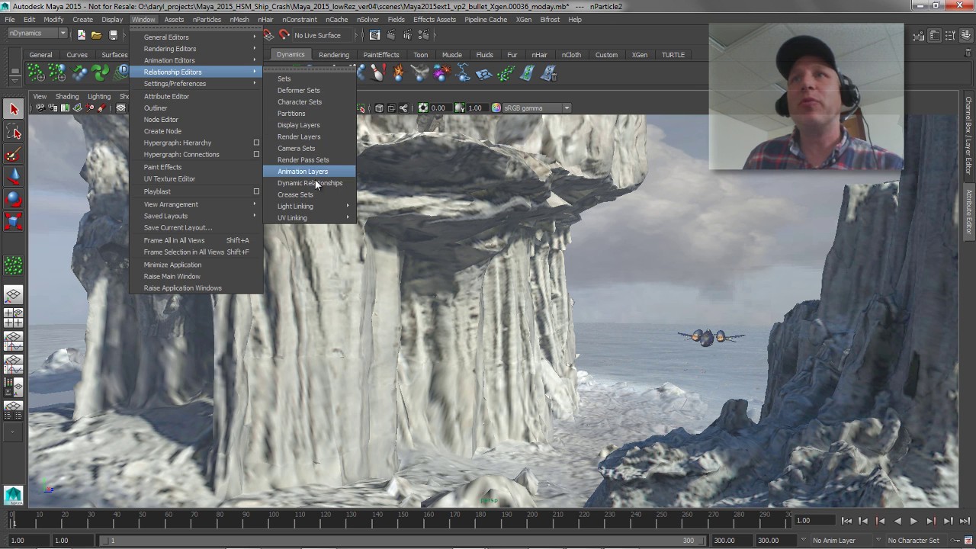
pyautogui.click(313, 185)
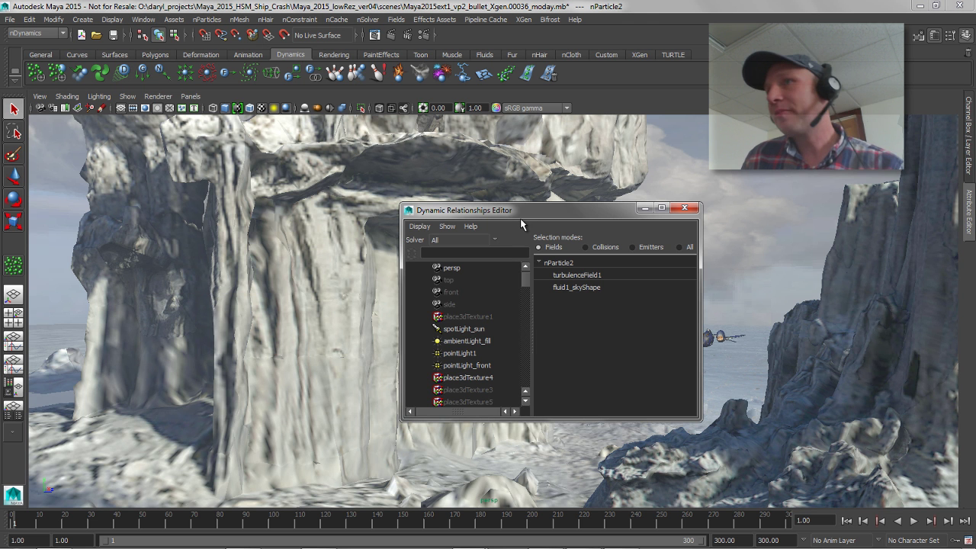
pyautogui.click(599, 275)
pyautogui.click(634, 247)
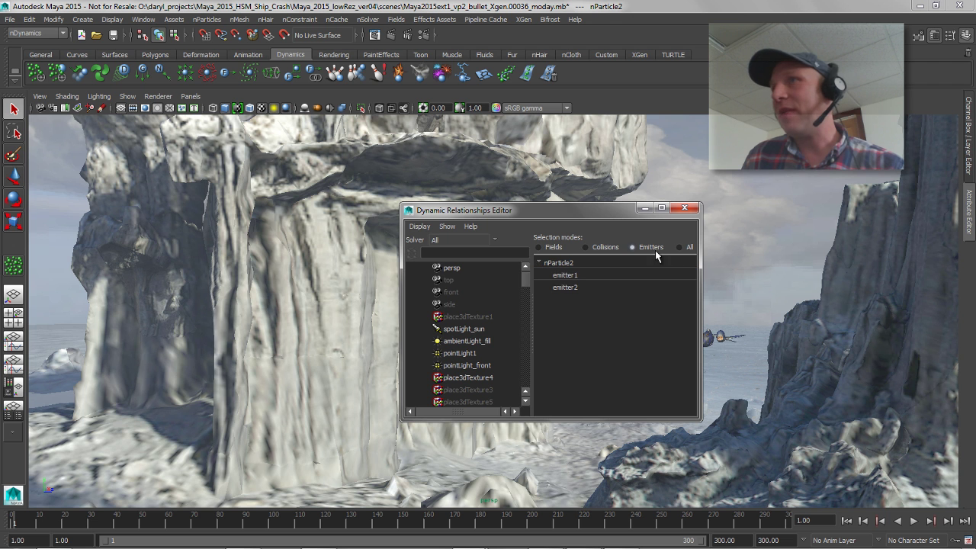
pyautogui.click(565, 276)
pyautogui.click(567, 287)
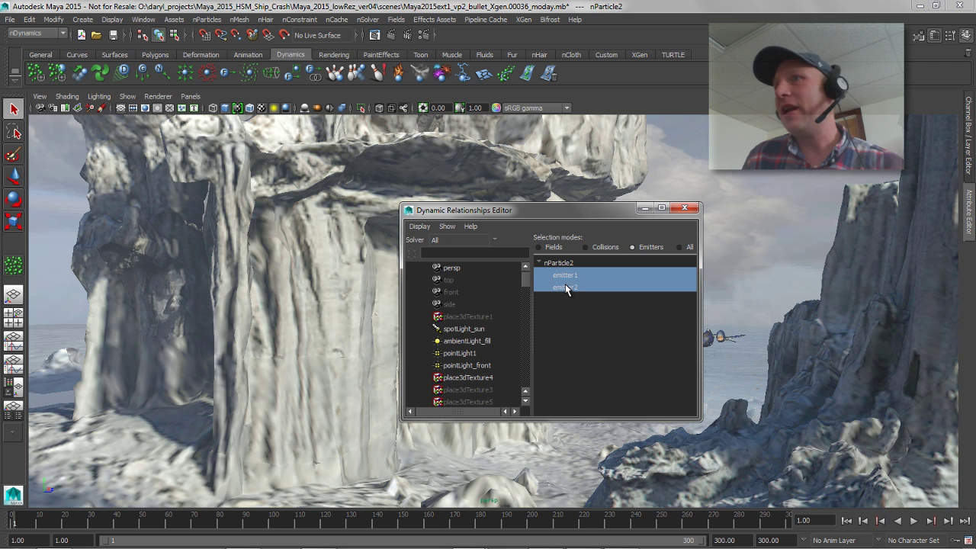
pyautogui.click(645, 209)
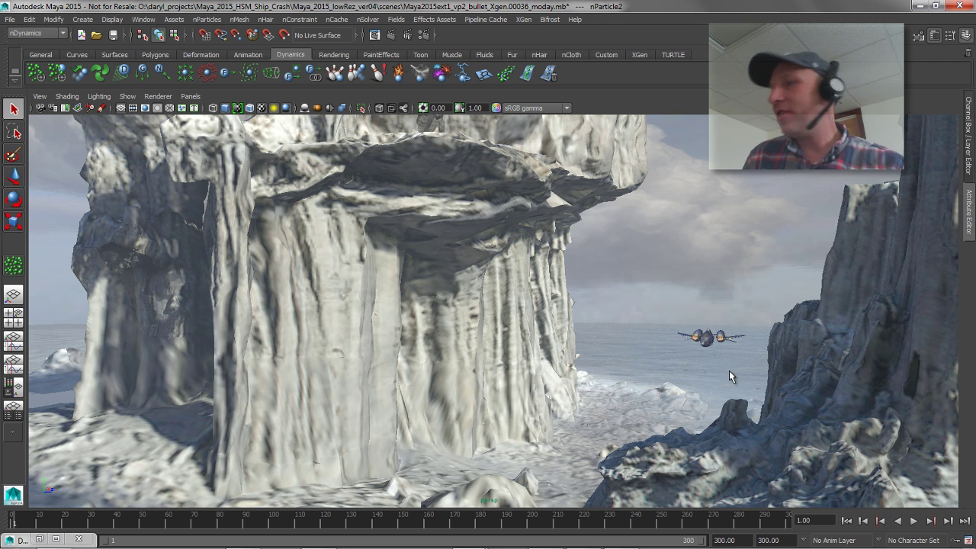
pyautogui.click(79, 539)
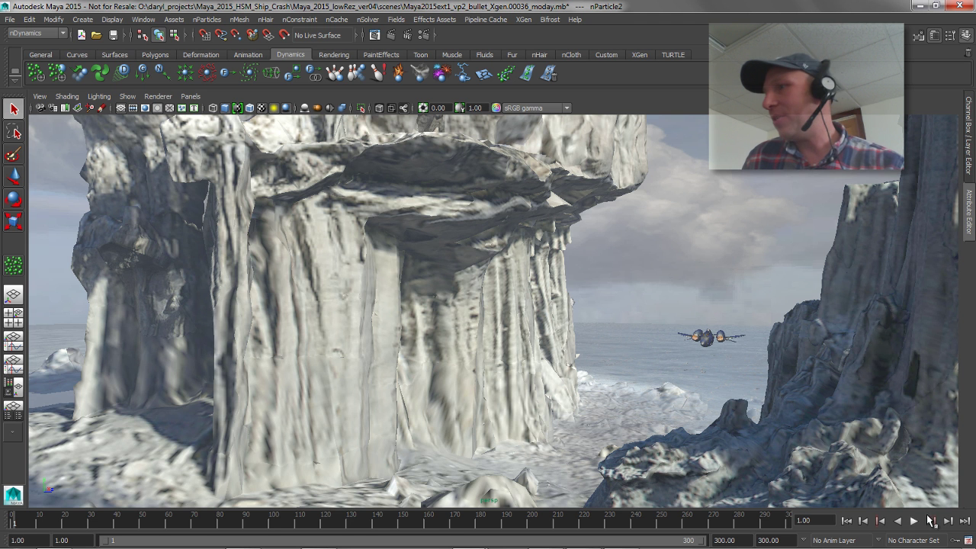
# Step: Play the simulation to about frame 32 and inspect the particle trails behind the ship's engines
pyautogui.click(914, 522)
pyautogui.click(913, 524)
pyautogui.keyDown('alt'); pyautogui.moveTo(547, 307); pyautogui.dragTo(652, 307); pyautogui.keyUp('alt')
pyautogui.keyDown('alt'); pyautogui.moveTo(661, 308); pyautogui.dragTo(675, 316, button='middle'); pyautogui.keyUp('alt')
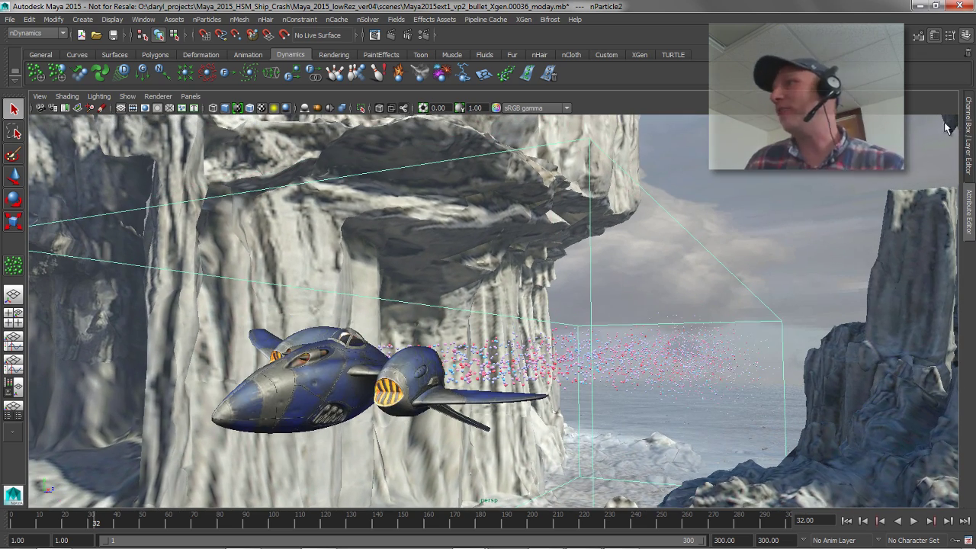
# Step: Replace the nParticle shape's attribute settings with the saved thruster preset
pyautogui.click(970, 210)
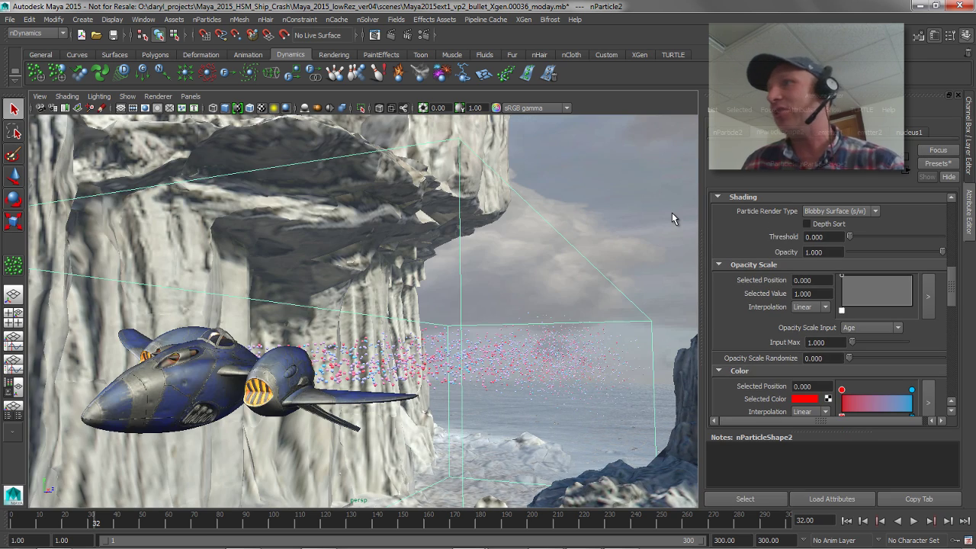
pyautogui.keyDown('alt'); pyautogui.moveTo(362, 222); pyautogui.dragTo(450, 238); pyautogui.keyUp('alt')
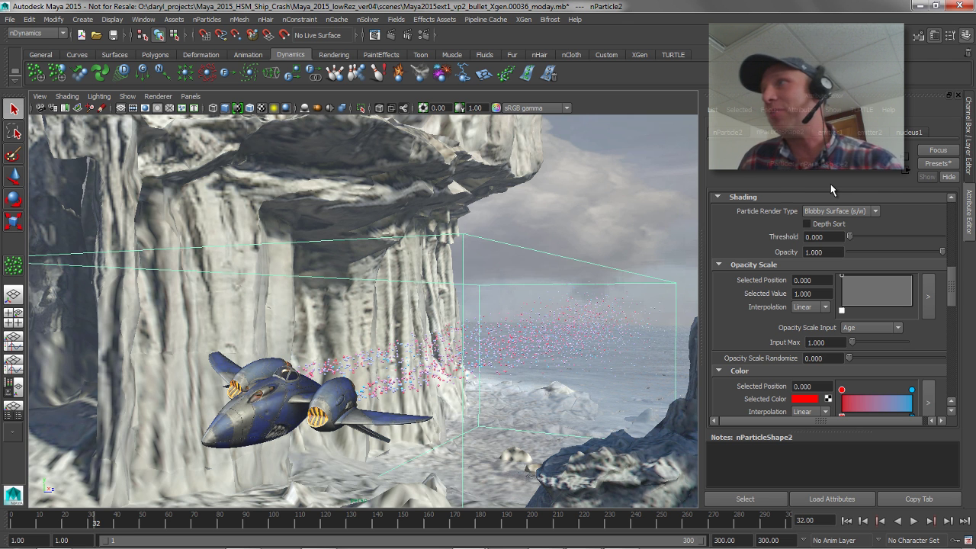
pyautogui.click(937, 163)
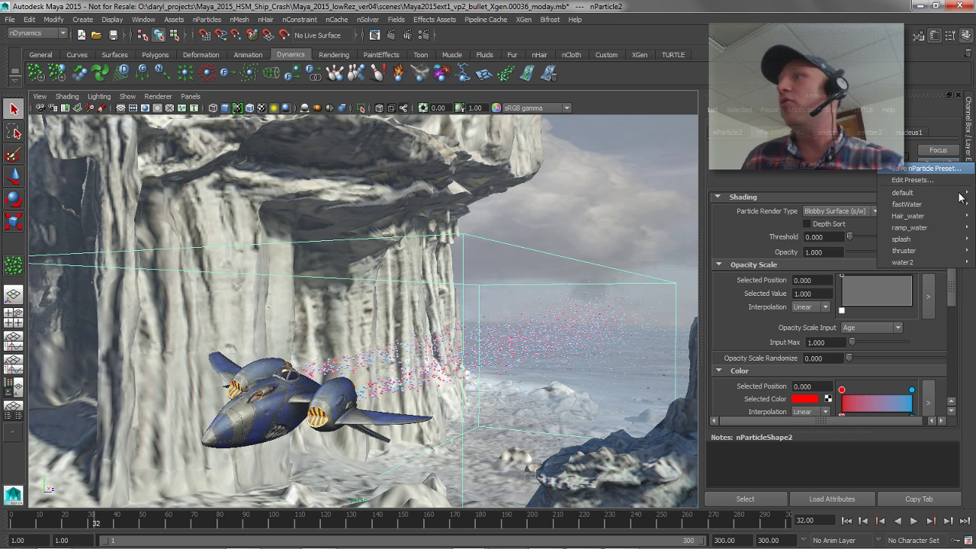
pyautogui.moveTo(960, 198)
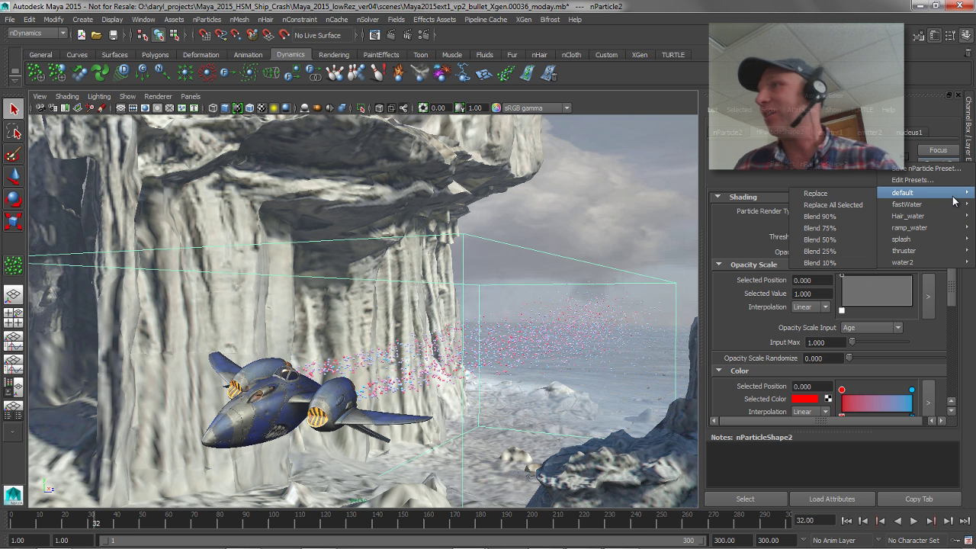
pyautogui.moveTo(928, 253)
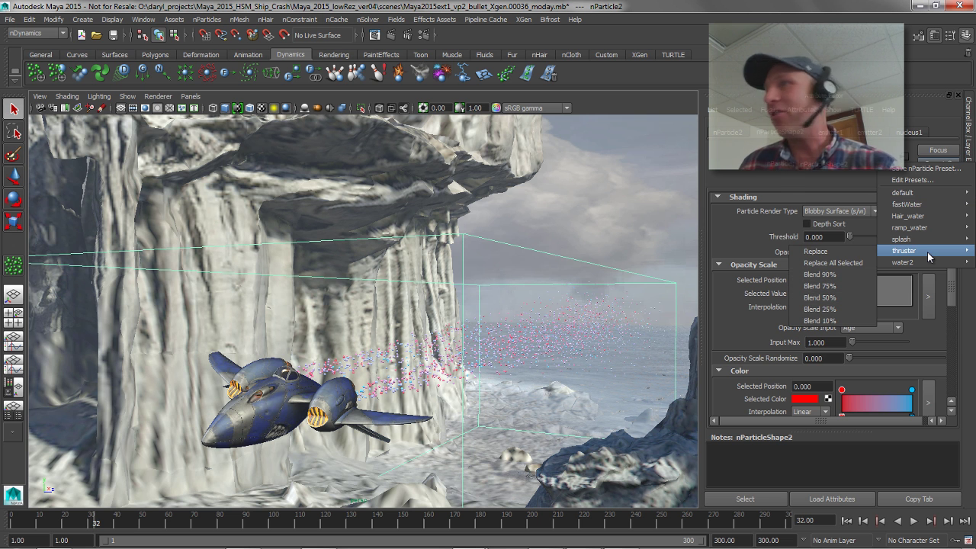
pyautogui.click(845, 253)
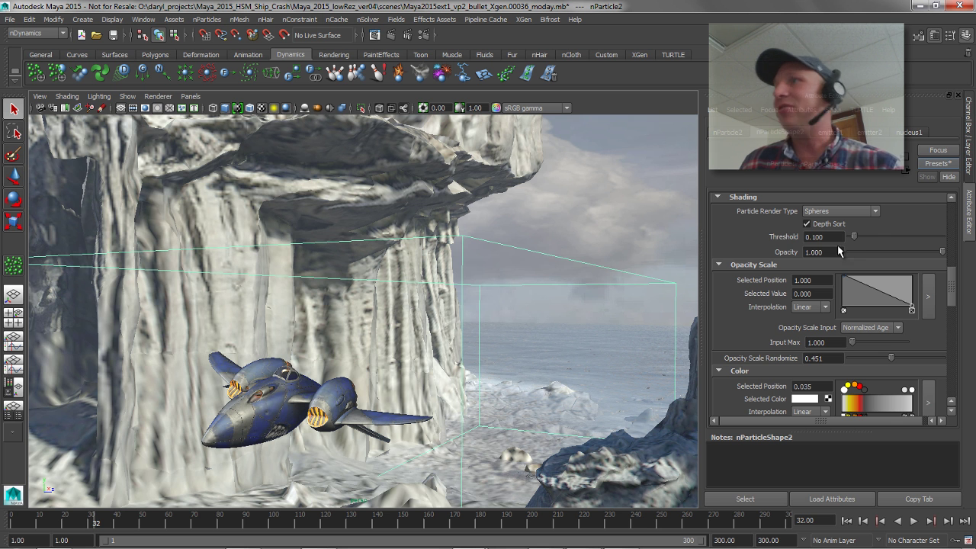
# Step: Replay the simulation from the start to about frame 34 and review the particle size and per-particle attributes
pyautogui.click(846, 521)
pyautogui.click(915, 521)
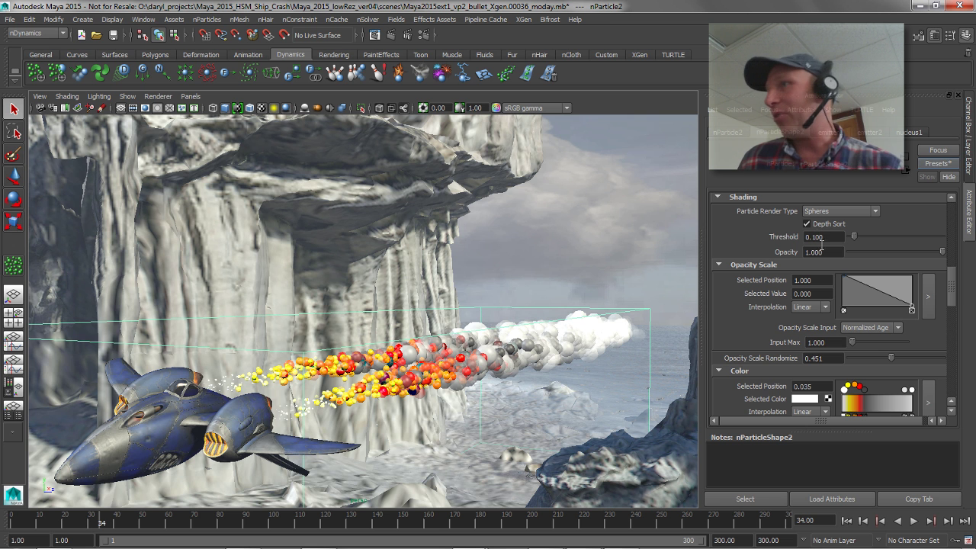
pyautogui.moveTo(954, 300); pyautogui.dragTo(953, 241)
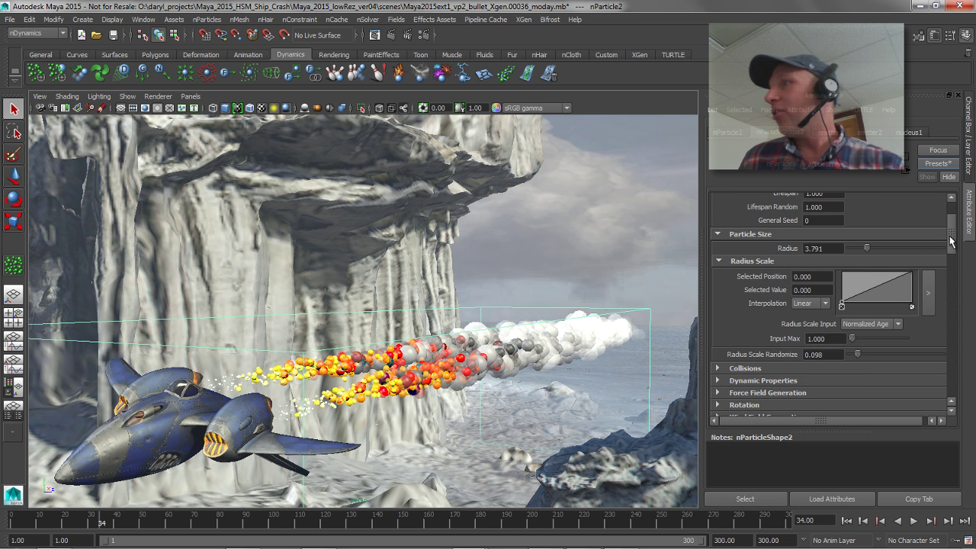
pyautogui.moveTo(952, 243); pyautogui.dragTo(950, 366)
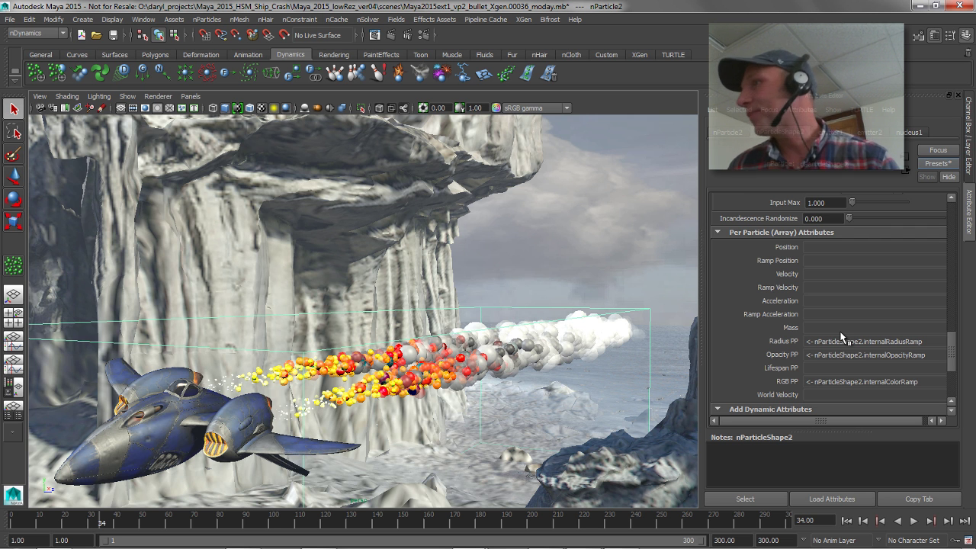
# Step: Set the nParticle shape's Particle Render Type to Sprites and inspect the engine trails up close
pyautogui.moveTo(953, 347); pyautogui.dragTo(955, 278)
pyautogui.click(841, 274)
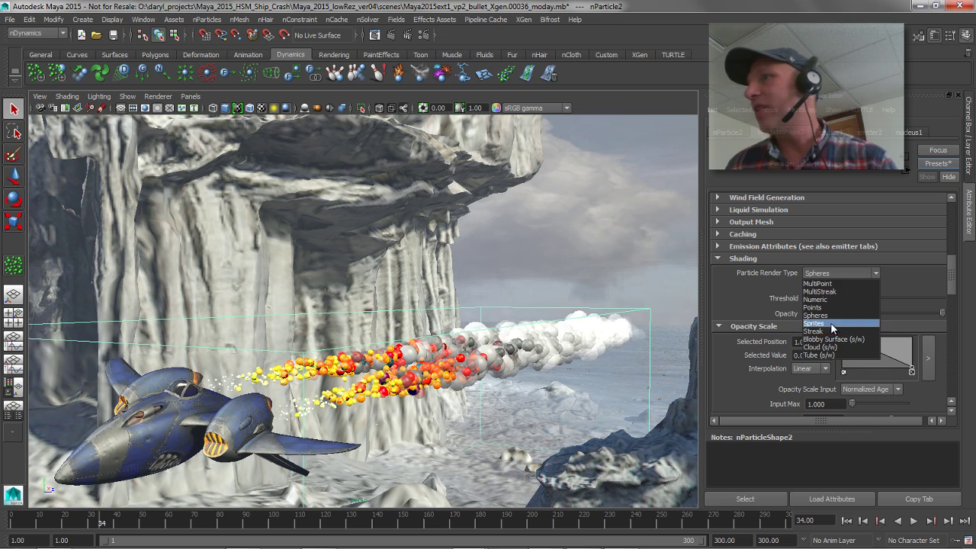
pyautogui.click(834, 324)
pyautogui.keyDown('alt'); pyautogui.moveTo(409, 339); pyautogui.dragTo(392, 349); pyautogui.keyUp('alt')
pyautogui.keyDown('alt'); pyautogui.moveTo(393, 349); pyautogui.dragTo(479, 344, button='right'); pyautogui.keyUp('alt')
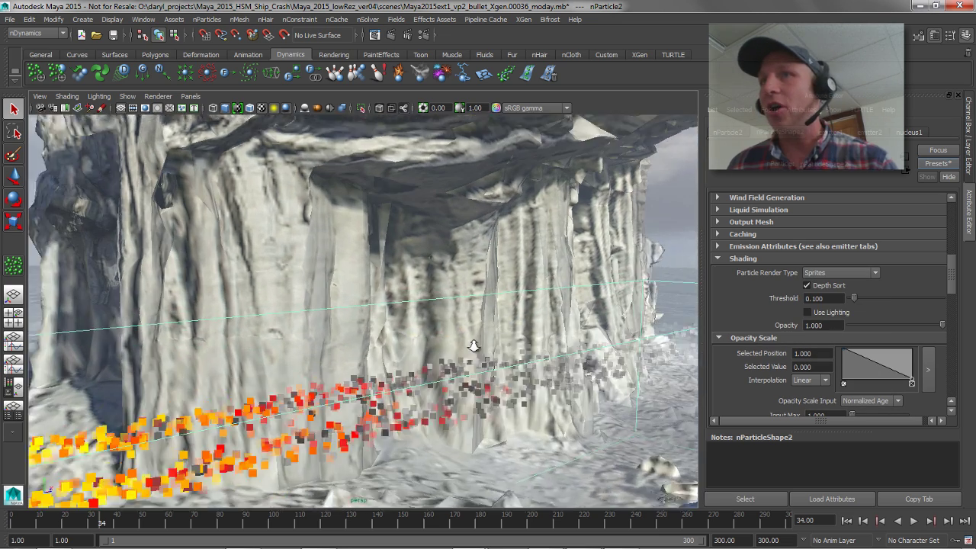
pyautogui.keyDown('alt'); pyautogui.moveTo(479, 279); pyautogui.dragTo(526, 261); pyautogui.keyUp('alt')
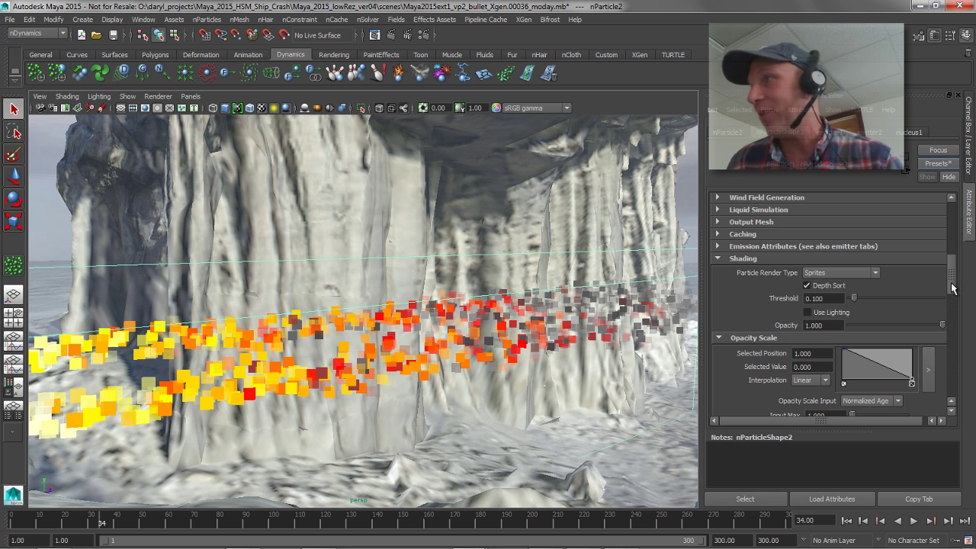
# Step: Add the spriteScaleXPP and spriteScaleYPP particle attributes to the nParticle shape
pyautogui.moveTo(953, 284)
pyautogui.mouseDown()
pyautogui.moveTo(952, 375)
pyautogui.moveTo(952, 366)
pyautogui.mouseUp()
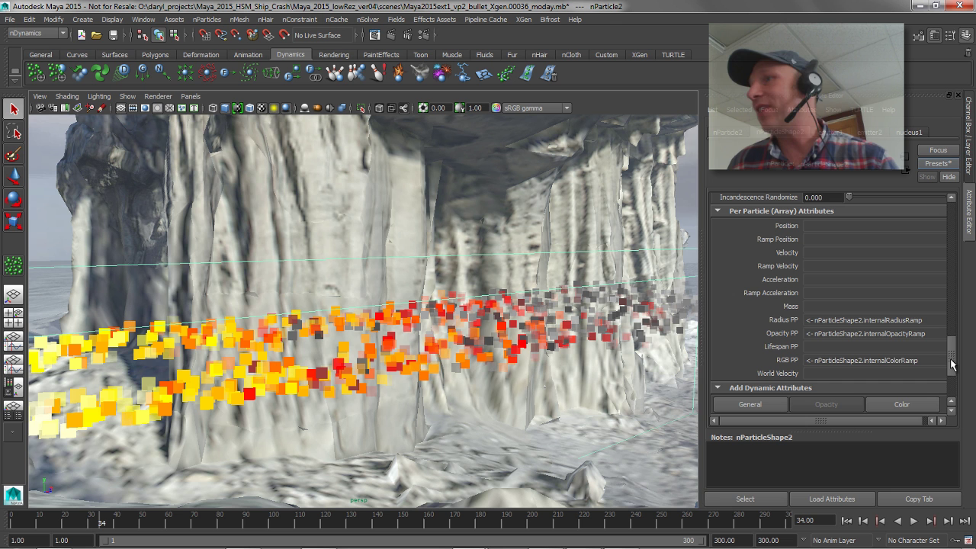
pyautogui.click(763, 404)
pyautogui.click(347, 140)
pyautogui.click(374, 139)
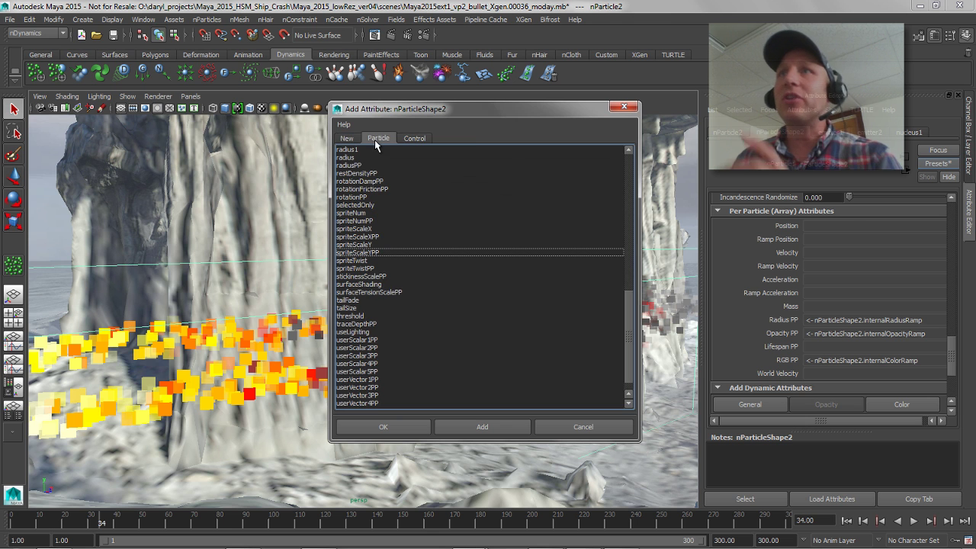
pyautogui.click(376, 253)
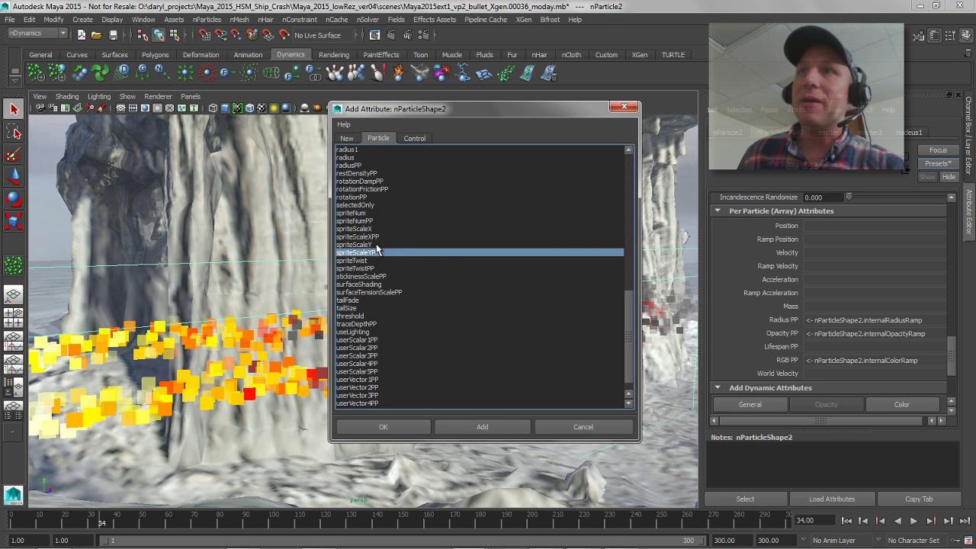
pyautogui.keyDown('ctrl'); pyautogui.click(375, 238); pyautogui.keyUp('ctrl')
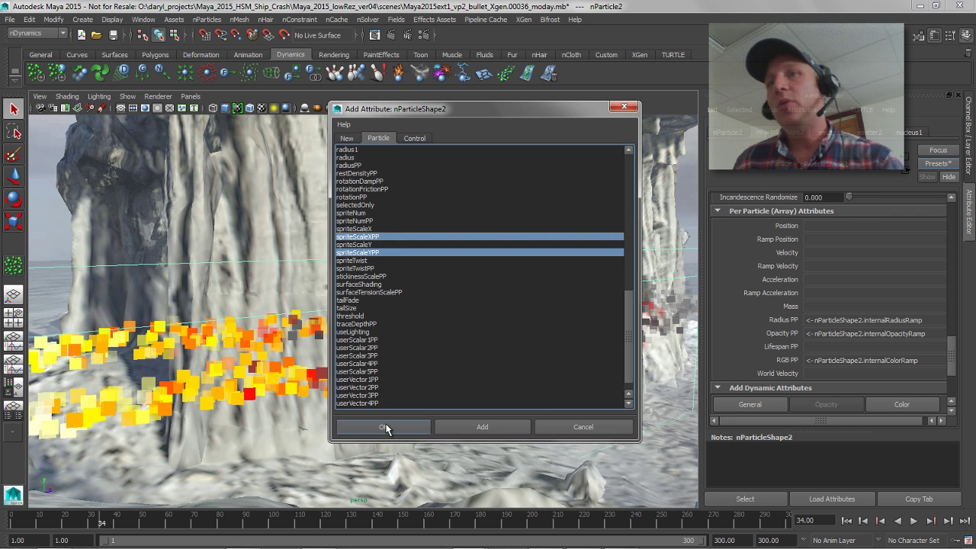
pyautogui.click(384, 426)
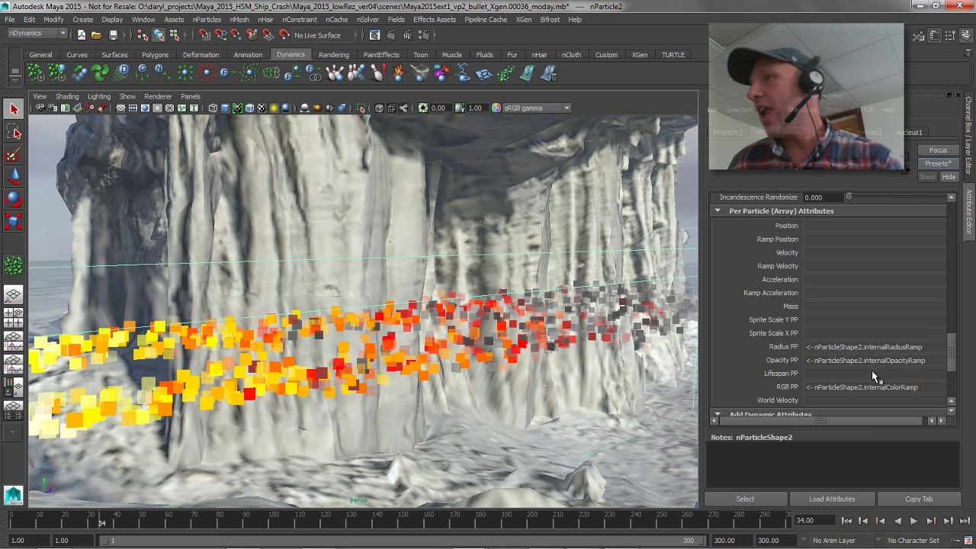
# Step: Create a new ramp on the nParticle shape's Sprite Scale Y PP with Input V set to Particle's Age
pyautogui.keyDown('alt'); pyautogui.moveTo(508, 341); pyautogui.dragTo(527, 345, button='middle'); pyautogui.keyUp('alt')
pyautogui.keyDown('alt'); pyautogui.moveTo(528, 346); pyautogui.dragTo(488, 354, button='right'); pyautogui.keyUp('alt')
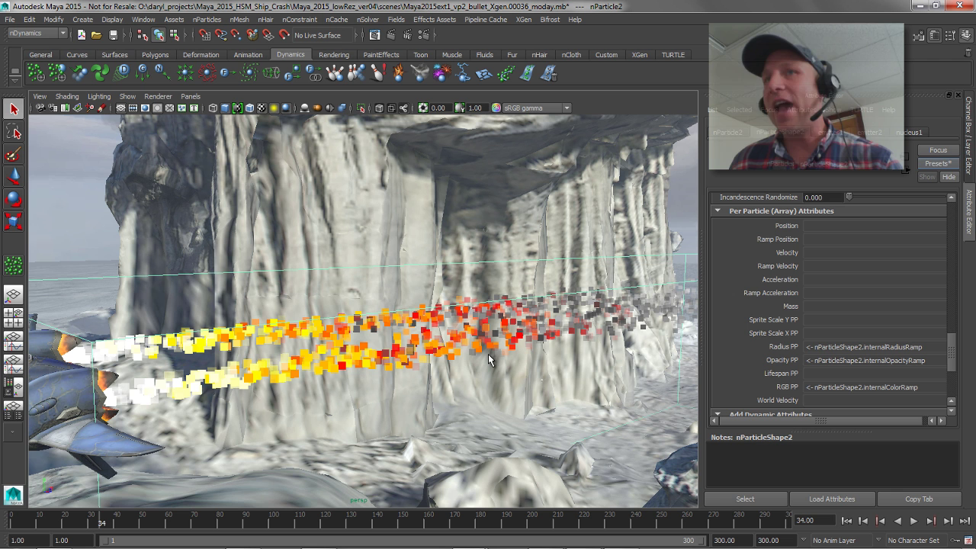
pyautogui.rightClick(822, 321)
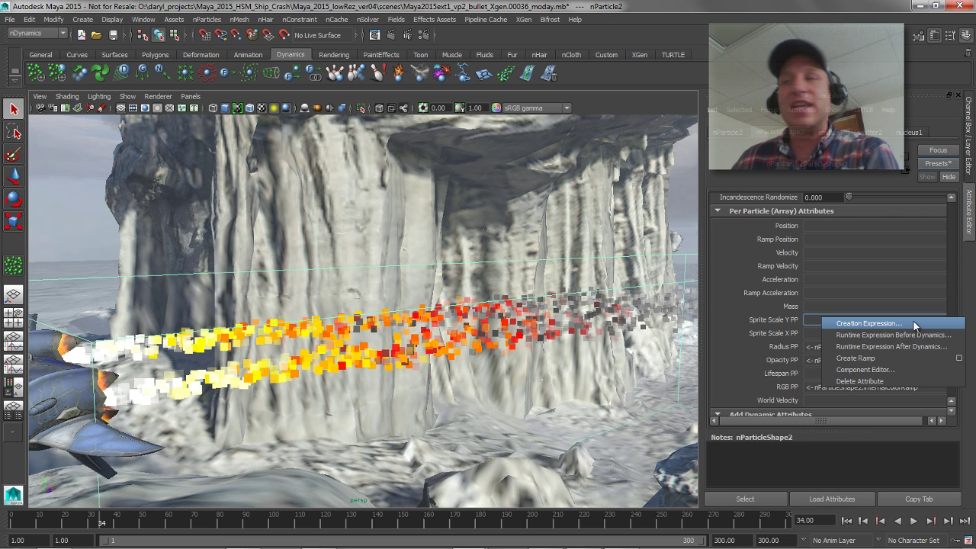
pyautogui.click(960, 358)
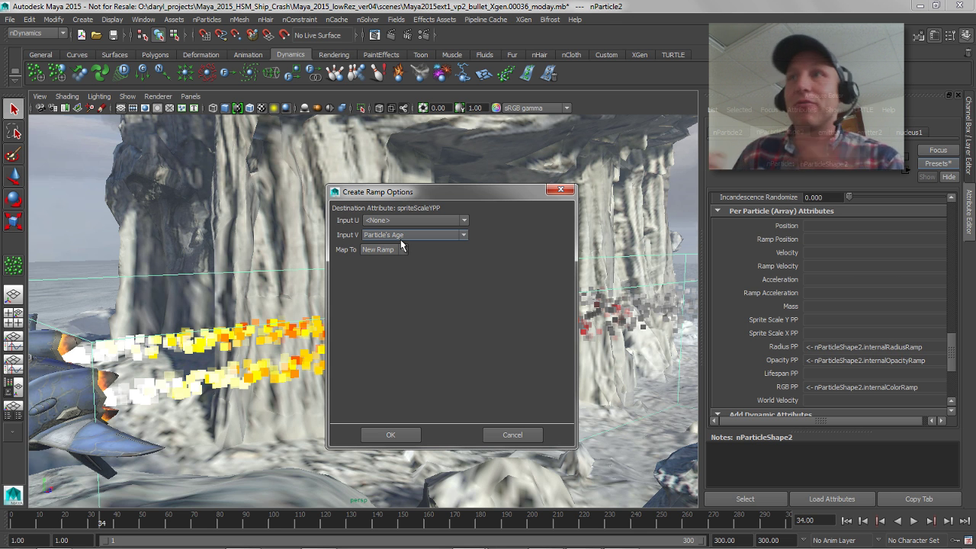
pyautogui.click(386, 435)
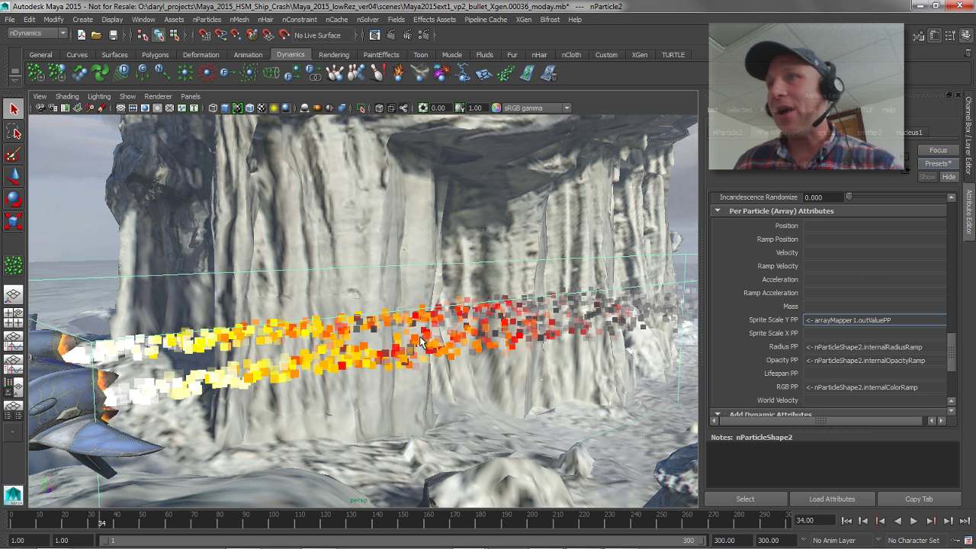
# Step: Replay the simulation to about frame 32 and inspect the sprite shapes along the fading end of the trail
pyautogui.moveTo(441, 342)
pyautogui.keyDown('alt'); pyautogui.mouseDown()
pyautogui.moveTo(411, 340)
pyautogui.moveTo(438, 344)
pyautogui.mouseUp(); pyautogui.keyUp('alt')
pyautogui.keyDown('alt'); pyautogui.moveTo(512, 334); pyautogui.dragTo(298, 340, button='middle'); pyautogui.keyUp('alt')
pyautogui.keyDown('alt'); pyautogui.moveTo(299, 340); pyautogui.dragTo(339, 346); pyautogui.keyUp('alt')
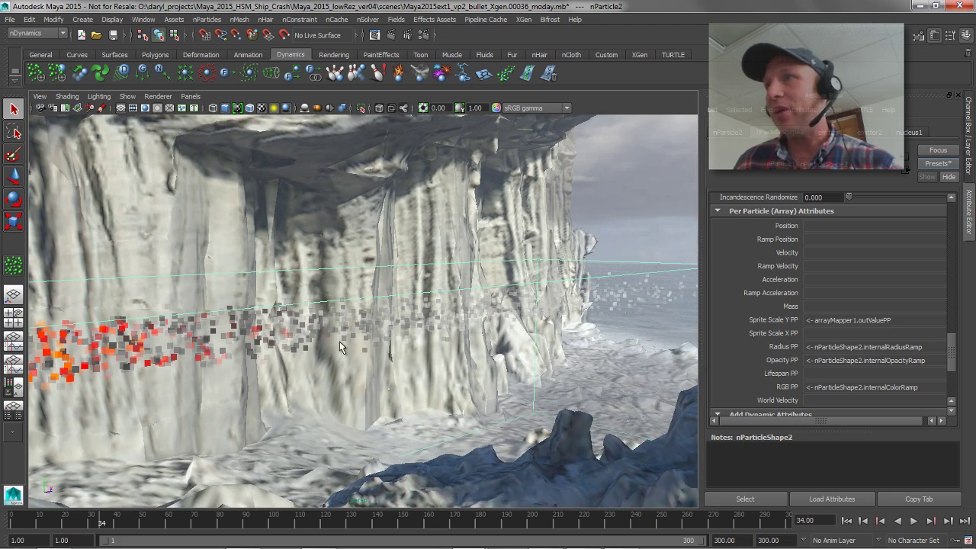
pyautogui.click(914, 521)
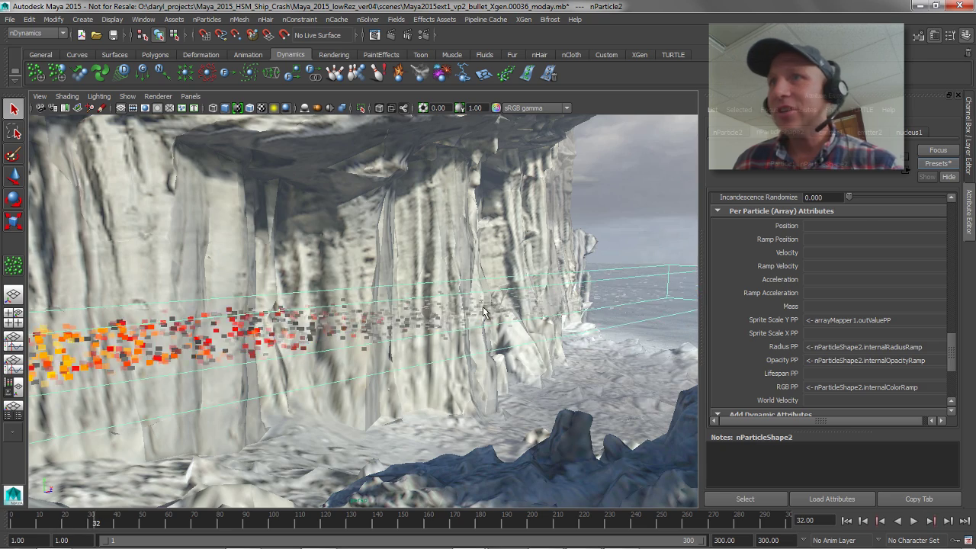
pyautogui.keyDown('alt'); pyautogui.moveTo(476, 312); pyautogui.dragTo(318, 310); pyautogui.keyUp('alt')
pyautogui.keyDown('alt'); pyautogui.moveTo(318, 310); pyautogui.dragTo(563, 323, button='right'); pyautogui.keyUp('alt')
pyautogui.keyDown('alt'); pyautogui.moveTo(459, 321); pyautogui.dragTo(484, 321); pyautogui.keyUp('alt')
pyautogui.keyDown('alt'); pyautogui.moveTo(490, 309); pyautogui.dragTo(521, 318, button='middle'); pyautogui.keyUp('alt')
pyautogui.keyDown('alt'); pyautogui.moveTo(521, 318); pyautogui.dragTo(432, 315, button='right'); pyautogui.keyUp('alt')
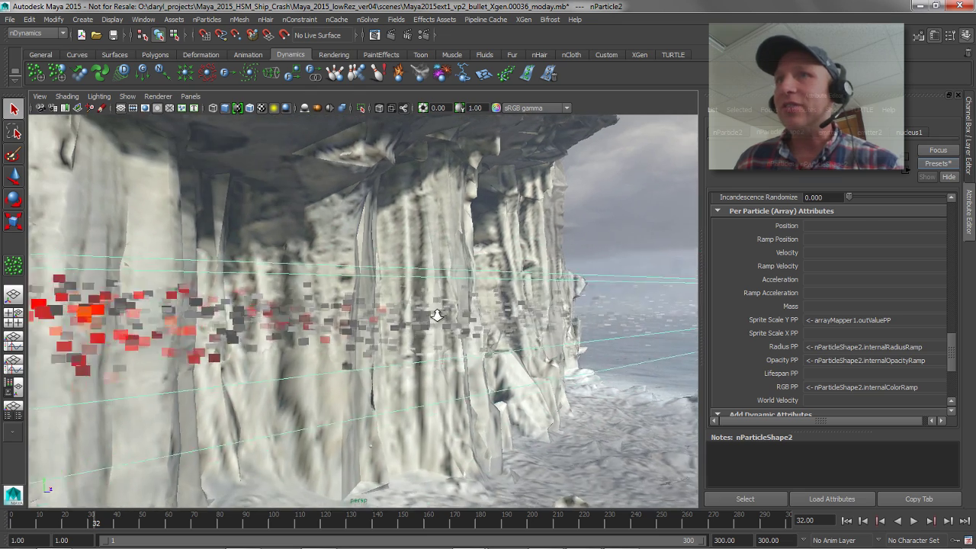
pyautogui.keyDown('alt'); pyautogui.moveTo(431, 315); pyautogui.dragTo(404, 310); pyautogui.keyUp('alt')
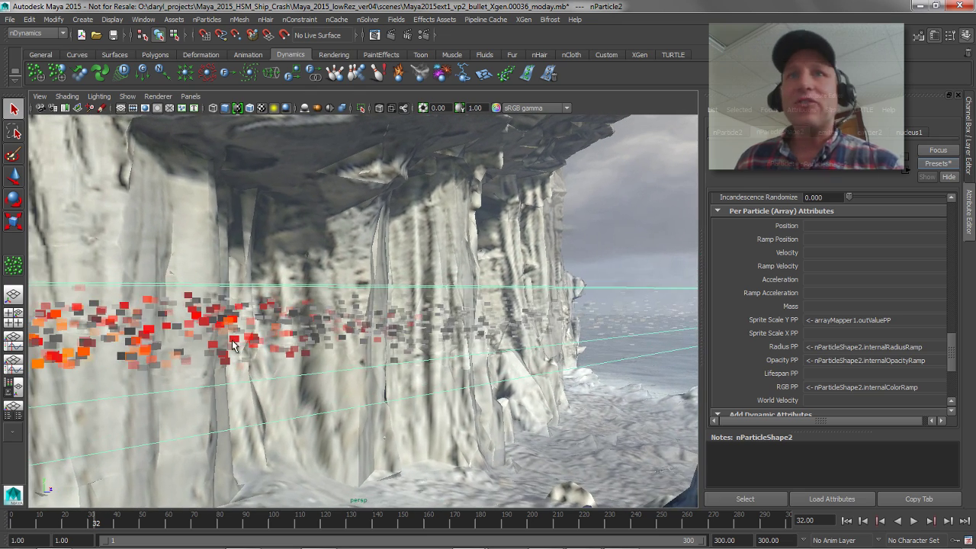
# Step: Show the node graph beneath the perspective view and frame the ramp, arrayMapper and nParticle nodes
pyautogui.click(13, 387)
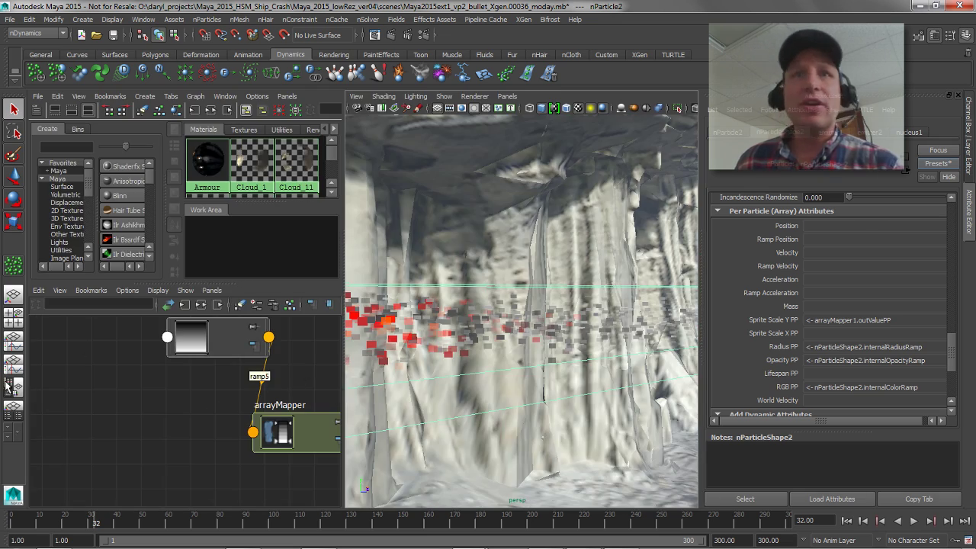
pyautogui.click(13, 405)
pyautogui.press('space')
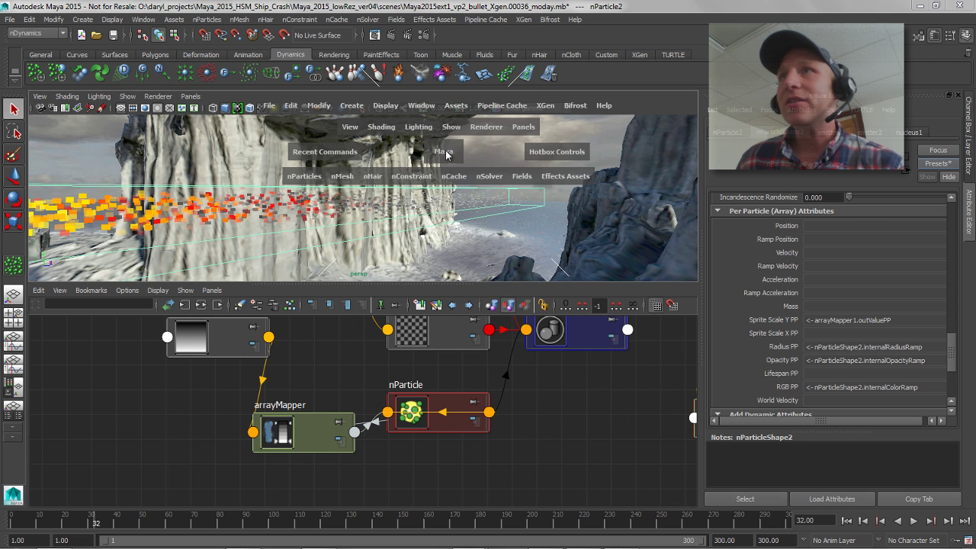
pyautogui.click(450, 128)
pyautogui.click(488, 285)
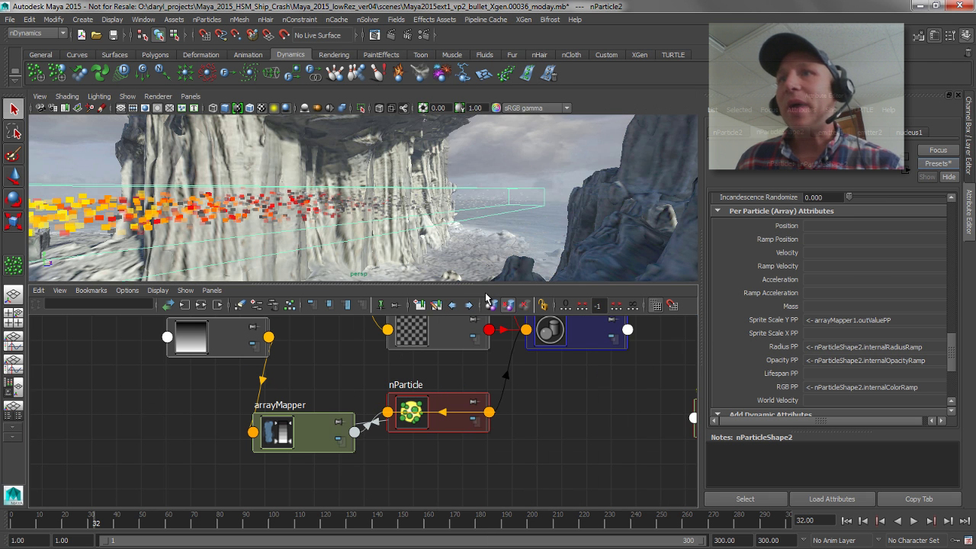
pyautogui.keyDown('alt'); pyautogui.moveTo(464, 359); pyautogui.dragTo(471, 451, button='middle'); pyautogui.keyUp('alt')
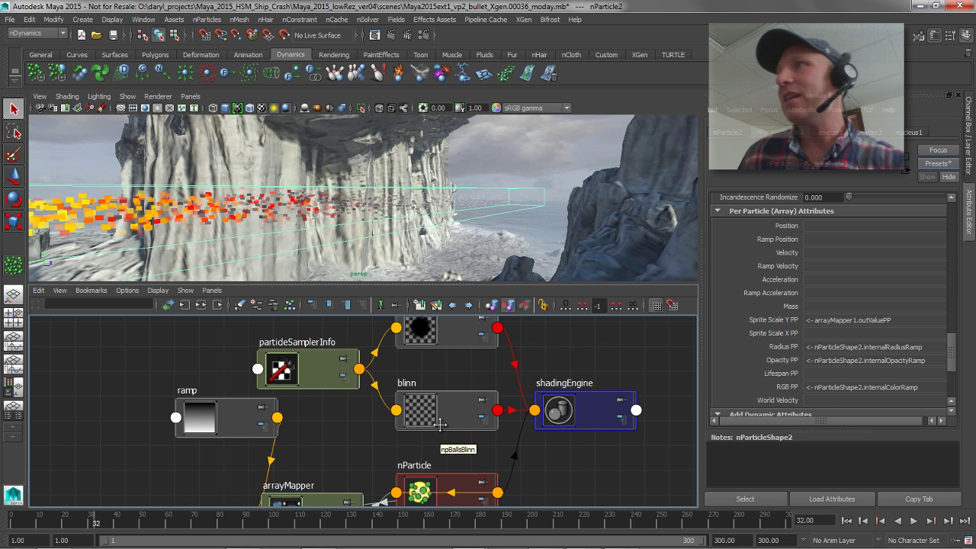
pyautogui.keyDown('alt'); pyautogui.moveTo(427, 432); pyautogui.dragTo(420, 412, button='middle'); pyautogui.keyUp('alt')
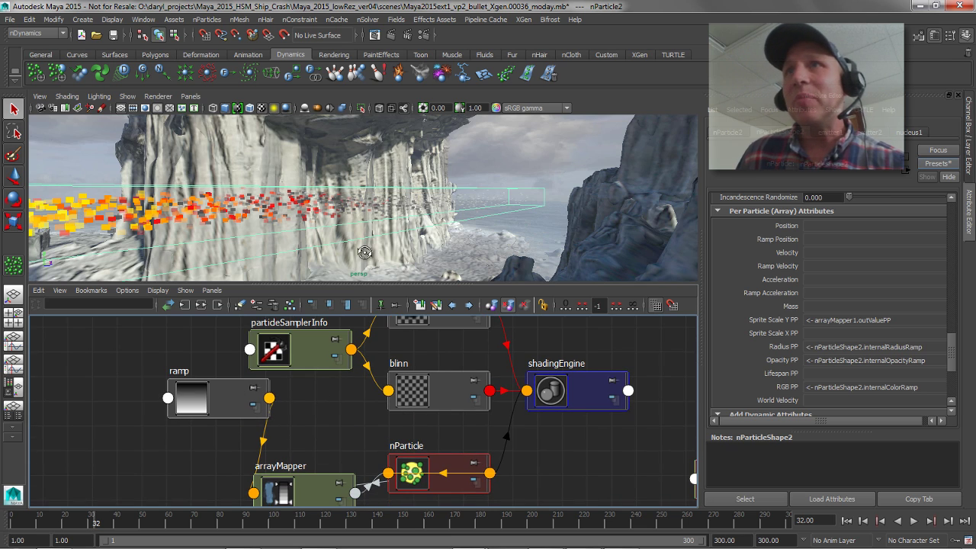
# Step: Select the ramp connected to the arrayMapper and move its middle grey marker to position 0.792
pyautogui.keyDown('alt'); pyautogui.moveTo(360, 251); pyautogui.dragTo(352, 227); pyautogui.keyUp('alt')
pyautogui.keyDown('alt'); pyautogui.moveTo(352, 227); pyautogui.dragTo(402, 223, button='right'); pyautogui.keyUp('alt')
pyautogui.moveTo(402, 224)
pyautogui.keyDown('alt'); pyautogui.mouseDown()
pyautogui.moveTo(413, 205)
pyautogui.moveTo(387, 215)
pyautogui.mouseUp(); pyautogui.keyUp('alt')
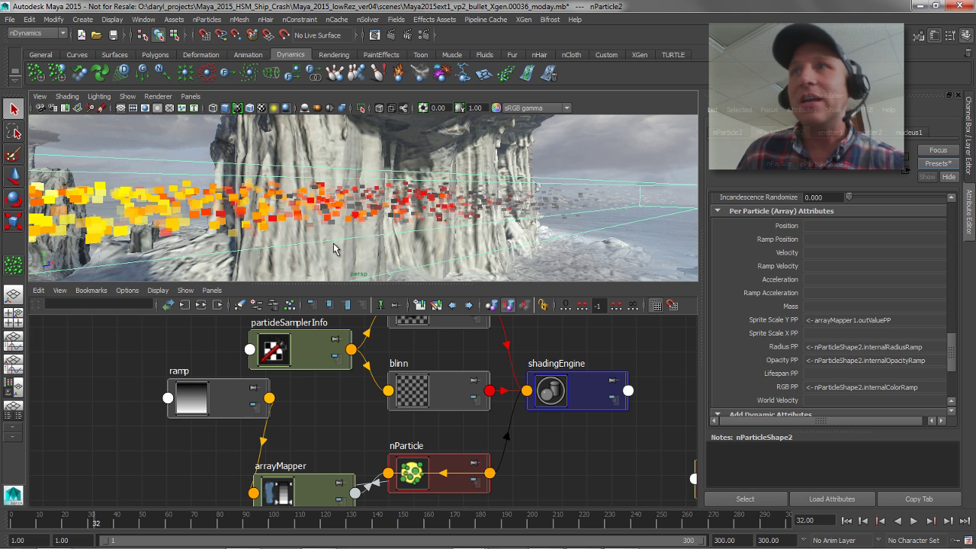
pyautogui.click(228, 403)
pyautogui.moveTo(953, 302)
pyautogui.mouseDown()
pyautogui.moveTo(953, 347)
pyautogui.moveTo(959, 320)
pyautogui.moveTo(851, 303)
pyautogui.moveTo(820, 285)
pyautogui.moveTo(738, 293)
pyautogui.mouseUp()
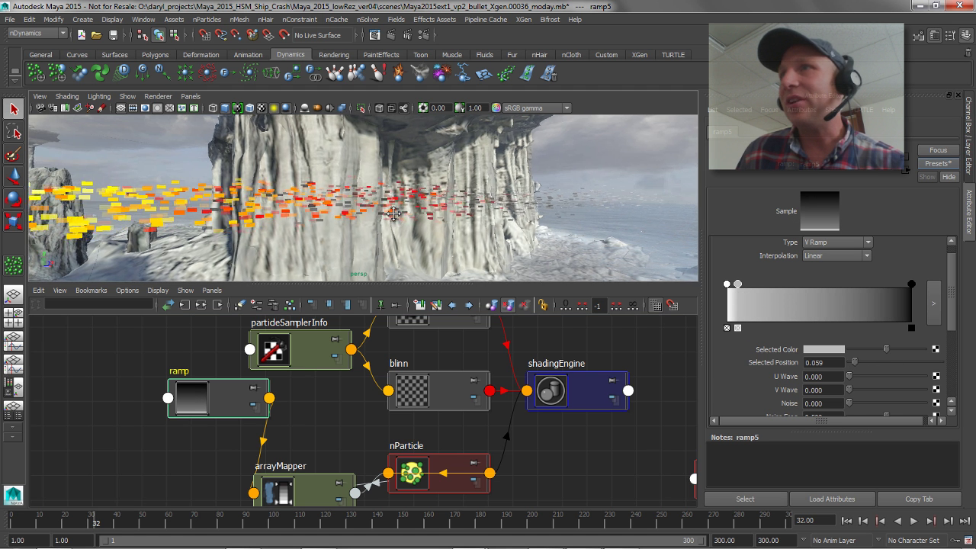
pyautogui.moveTo(743, 286); pyautogui.dragTo(874, 287)
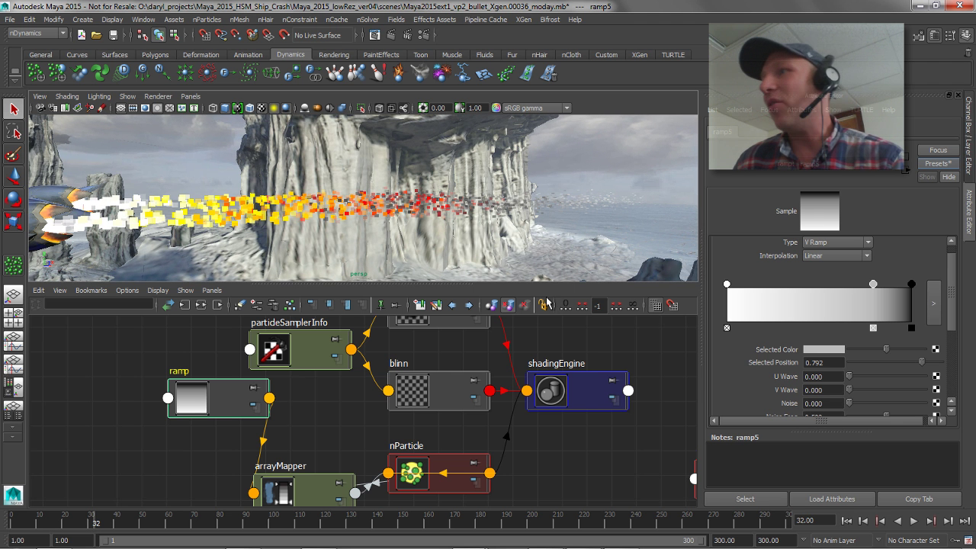
# Step: Set the V value of the ramp's white start colour to 10 and check the sprite heights
pyautogui.click(727, 328)
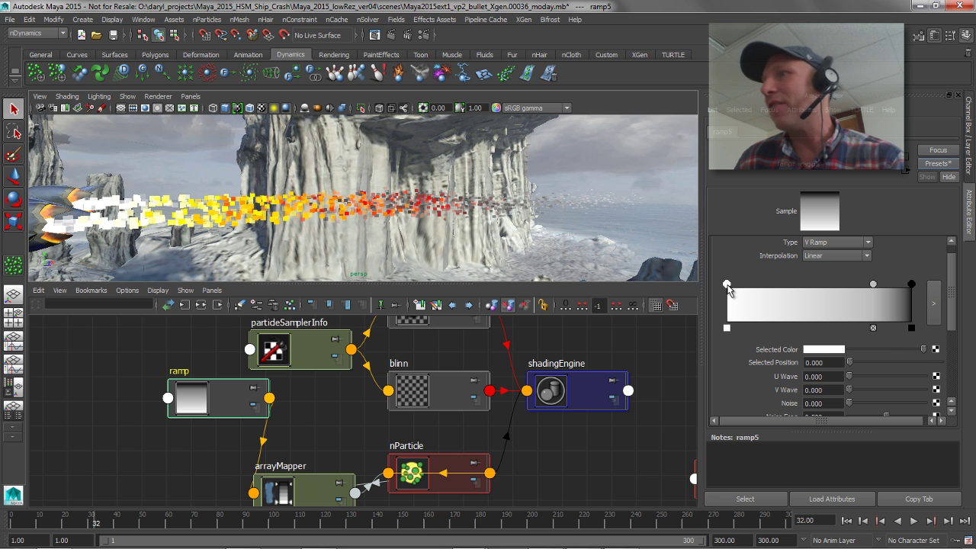
pyautogui.click(827, 351)
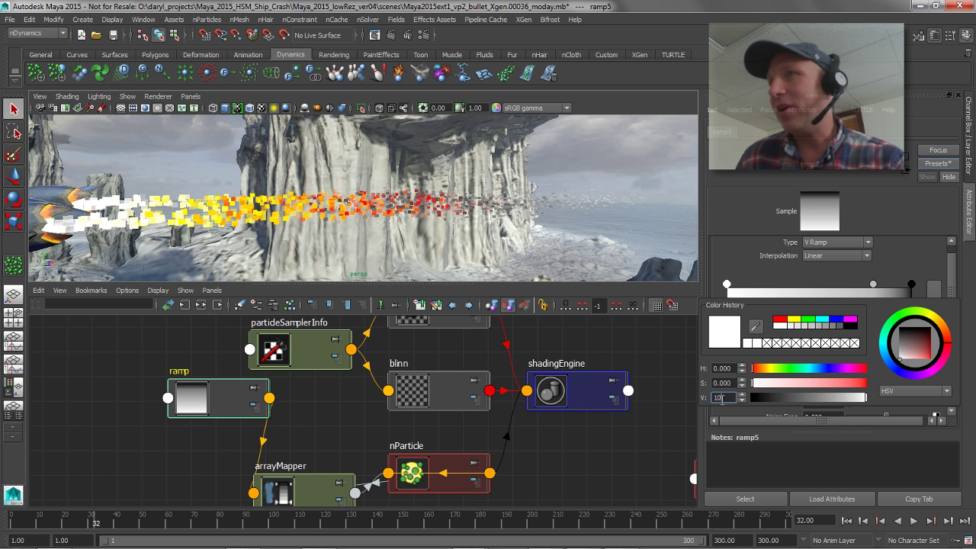
pyautogui.press('Return')
pyautogui.keyDown('alt'); pyautogui.moveTo(329, 222); pyautogui.dragTo(325, 223); pyautogui.keyUp('alt')
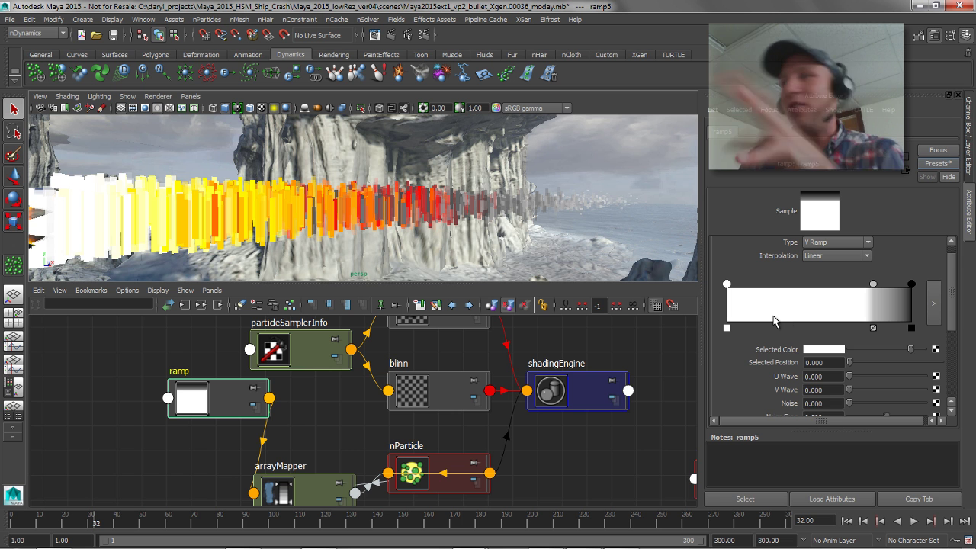
# Step: Set the V value of the ramp's start colour back to 1
pyautogui.click(834, 351)
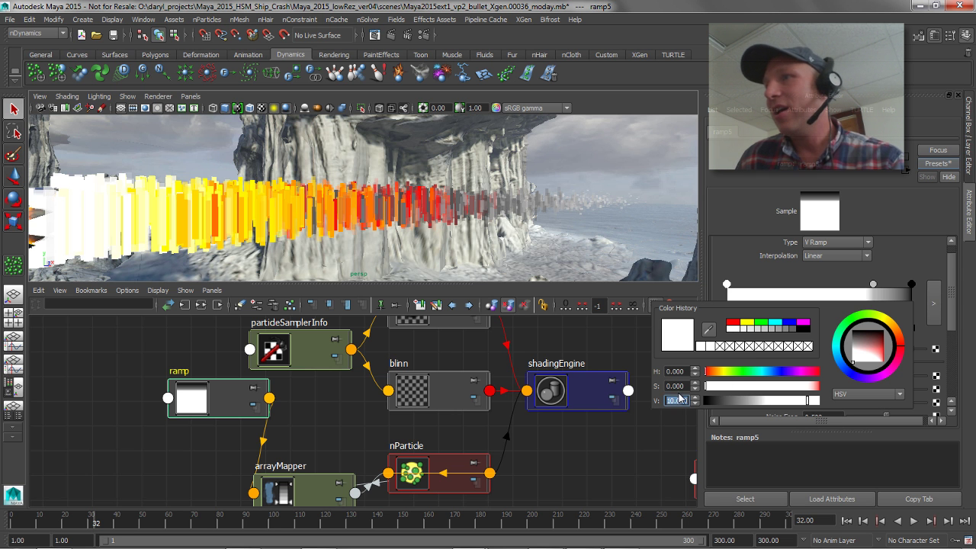
pyautogui.write('1')
pyautogui.press('Return')
pyautogui.keyDown('alt'); pyautogui.moveTo(466, 221); pyautogui.dragTo(540, 253); pyautogui.keyUp('alt')
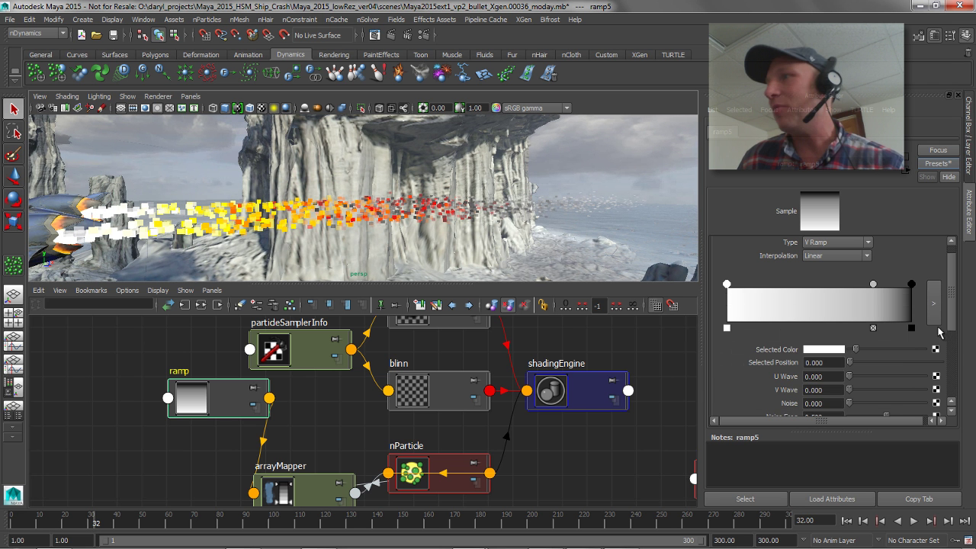
# Step: Set the V value of the ramp's Color Gain to 10 under Color Balance
pyautogui.scroll(-5, 942, 336)
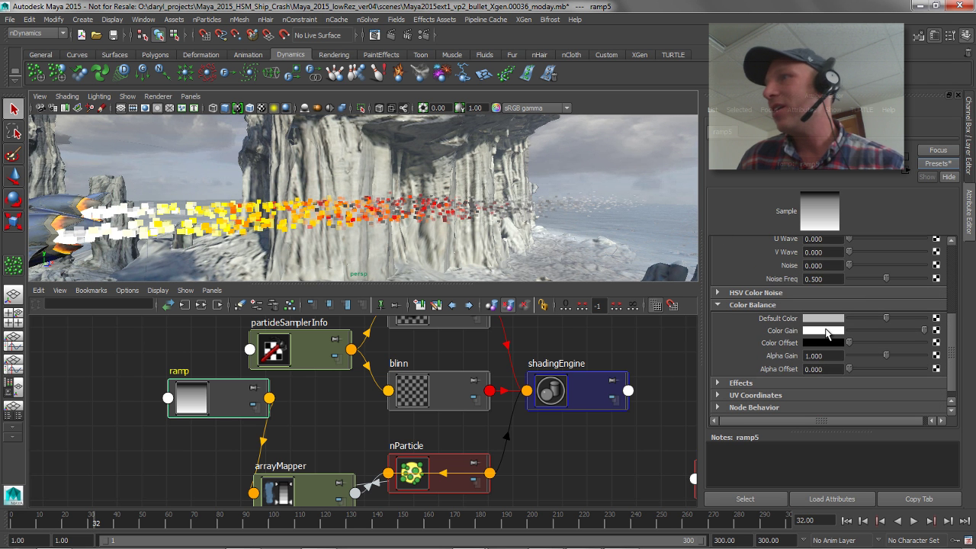
pyautogui.click(827, 333)
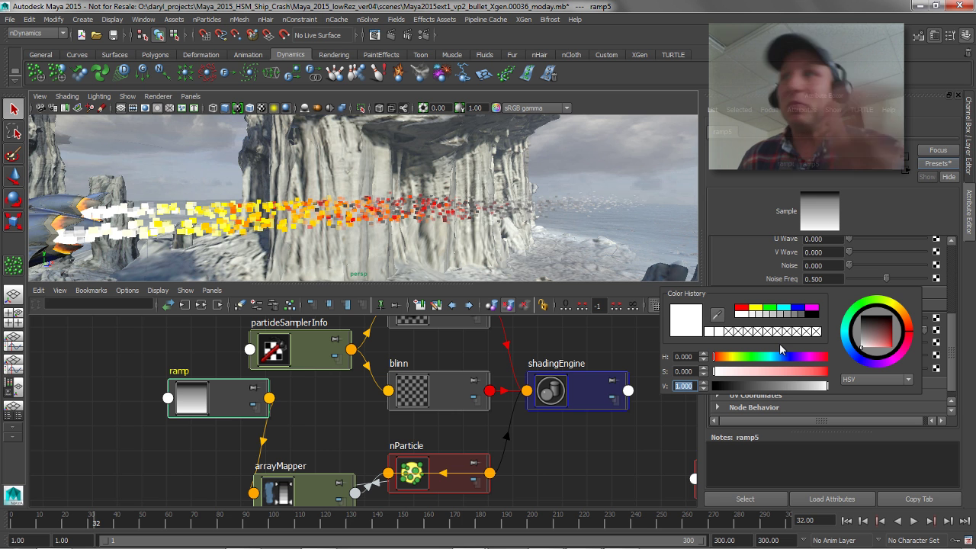
pyautogui.click(685, 386)
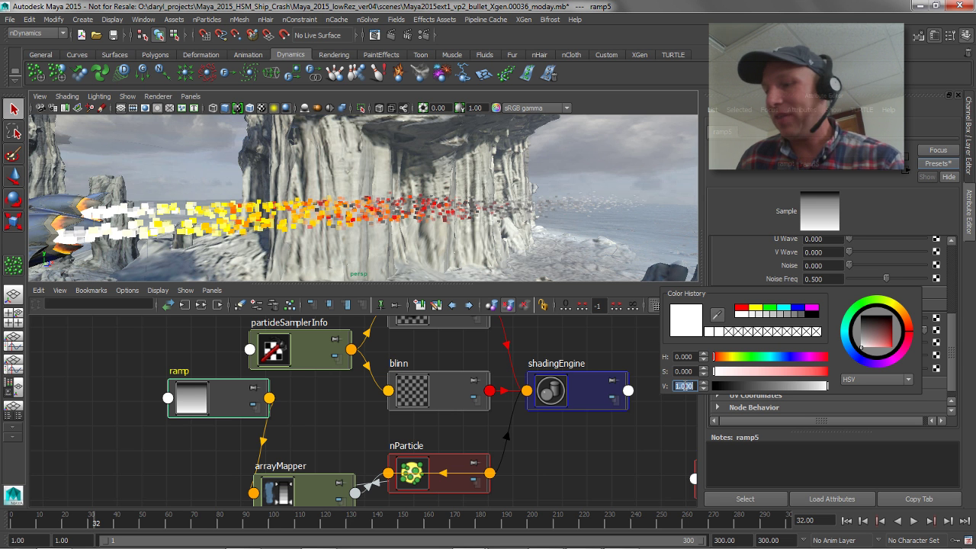
pyautogui.write('10')
pyautogui.press('Return')
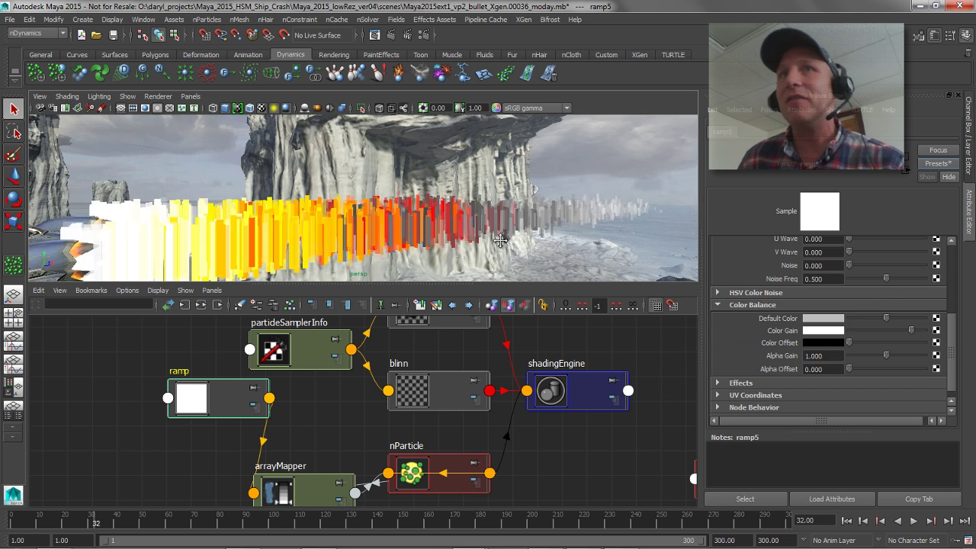
# Step: Move the ramp's grey marker to position 0.545 while checking the stretched sprites behind the ship
pyautogui.moveTo(952, 348); pyautogui.dragTo(716, 284)
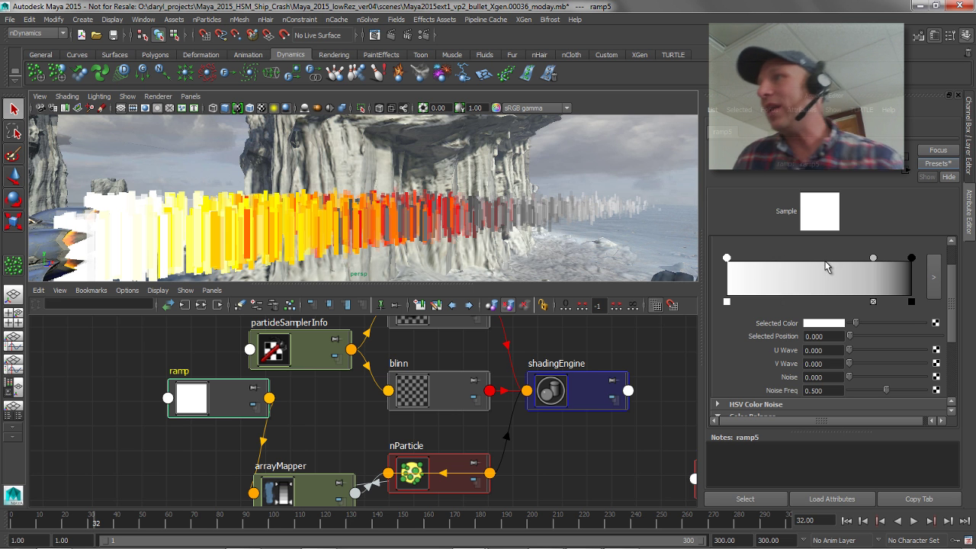
pyautogui.moveTo(874, 262); pyautogui.dragTo(822, 260)
pyautogui.keyDown('alt'); pyautogui.moveTo(371, 215); pyautogui.dragTo(379, 214, button='middle'); pyautogui.keyUp('alt')
pyautogui.keyDown('alt'); pyautogui.moveTo(445, 217); pyautogui.dragTo(477, 212, button='middle'); pyautogui.keyUp('alt')
pyautogui.keyDown('alt'); pyautogui.moveTo(476, 212); pyautogui.dragTo(436, 213); pyautogui.keyUp('alt')
pyautogui.moveTo(823, 258); pyautogui.dragTo(828, 256)
pyautogui.keyDown('alt'); pyautogui.moveTo(508, 238); pyautogui.dragTo(482, 238, button='middle'); pyautogui.keyUp('alt')
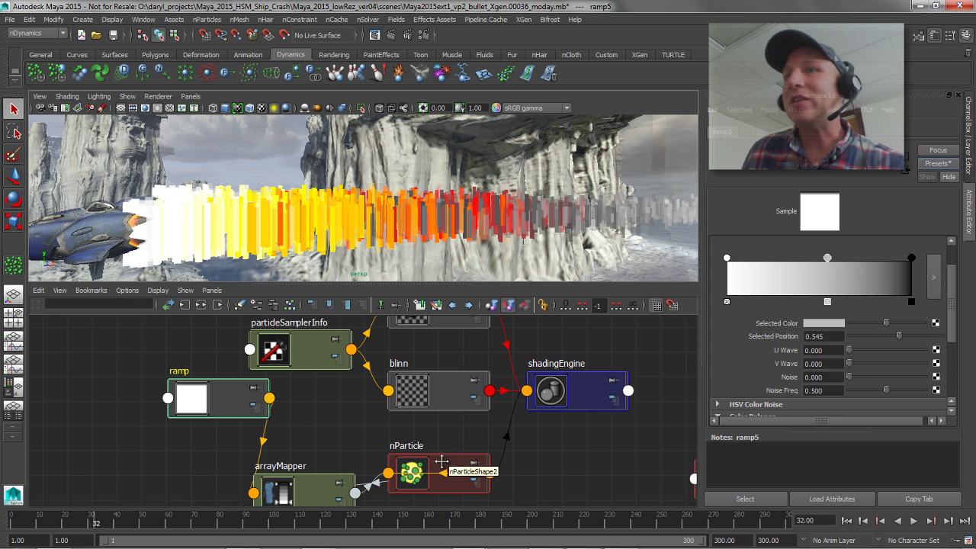
# Step: Set the V value of the ramp's Color Gain back to 1 under Color Balance
pyautogui.click(439, 461)
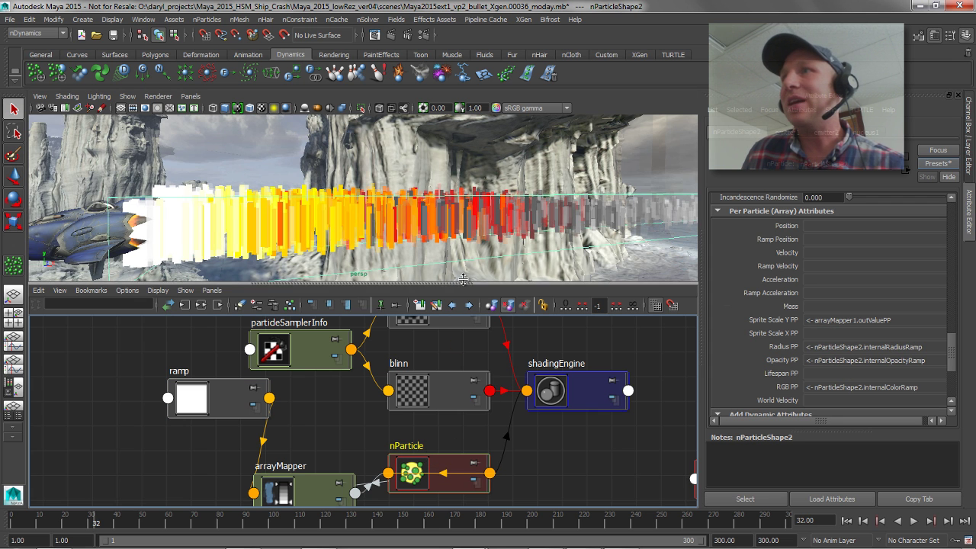
pyautogui.keyDown('alt'); pyautogui.moveTo(481, 214); pyautogui.dragTo(464, 233, button='middle'); pyautogui.keyUp('alt')
pyautogui.keyDown('alt'); pyautogui.moveTo(464, 233); pyautogui.dragTo(493, 231); pyautogui.keyUp('alt')
pyautogui.click(221, 392)
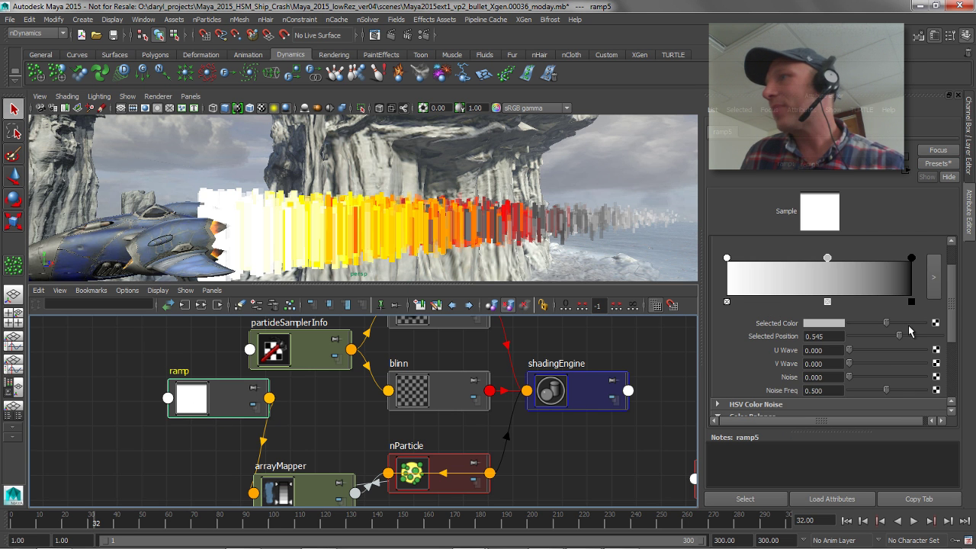
pyautogui.scroll(-4, 954, 328)
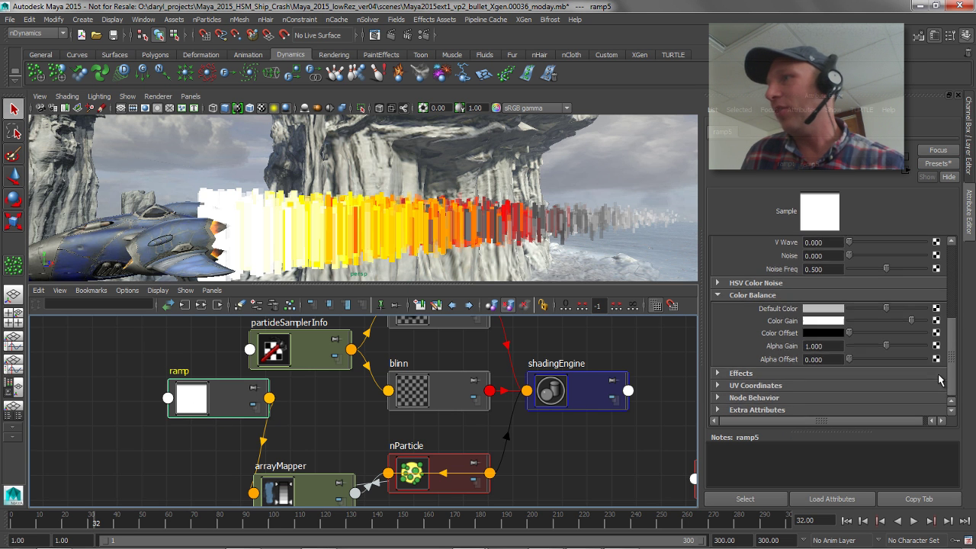
pyautogui.click(823, 320)
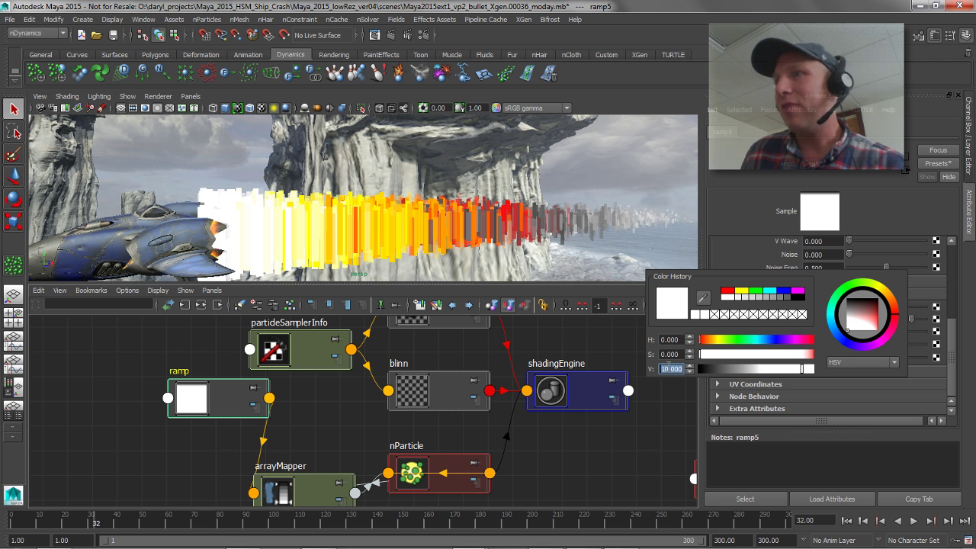
pyautogui.write('1')
pyautogui.press('Return')
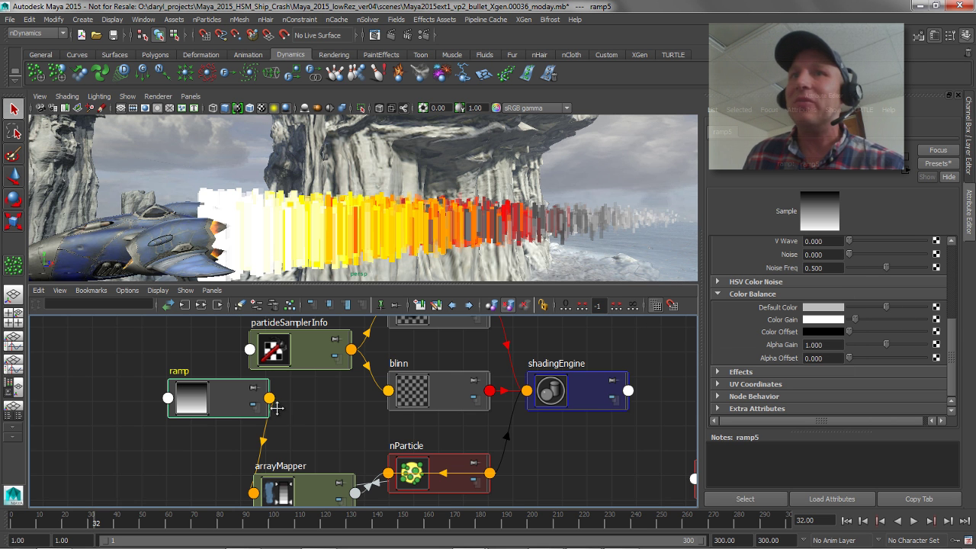
# Step: Reposition the ramp node beside the arrayMapper node in the node graph
pyautogui.scroll(-3, 328, 424)
pyautogui.moveTo(238, 408); pyautogui.dragTo(229, 461)
pyautogui.keyDown('alt'); pyautogui.moveTo(229, 450); pyautogui.dragTo(224, 456, button='middle'); pyautogui.keyUp('alt')
pyautogui.moveTo(222, 463); pyautogui.dragTo(204, 474)
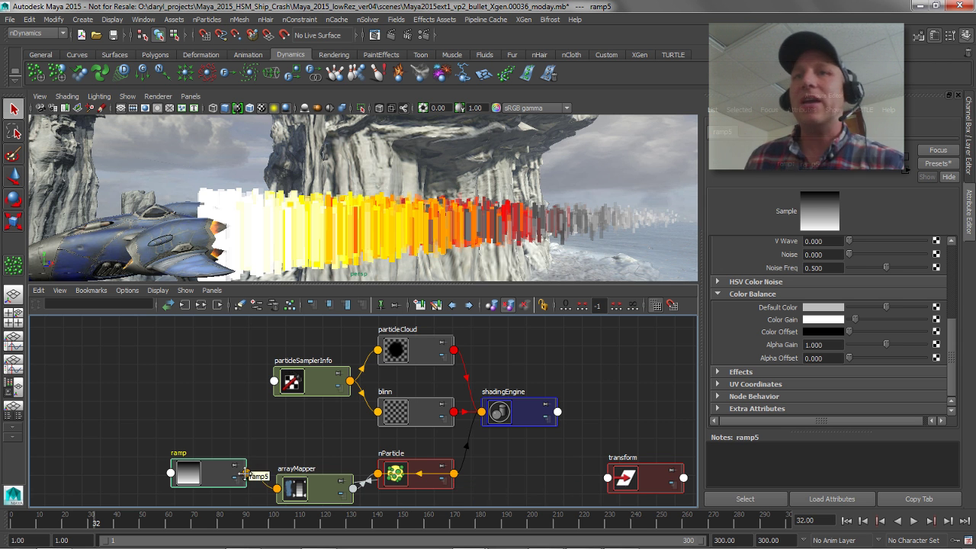
pyautogui.moveTo(223, 476); pyautogui.dragTo(222, 478)
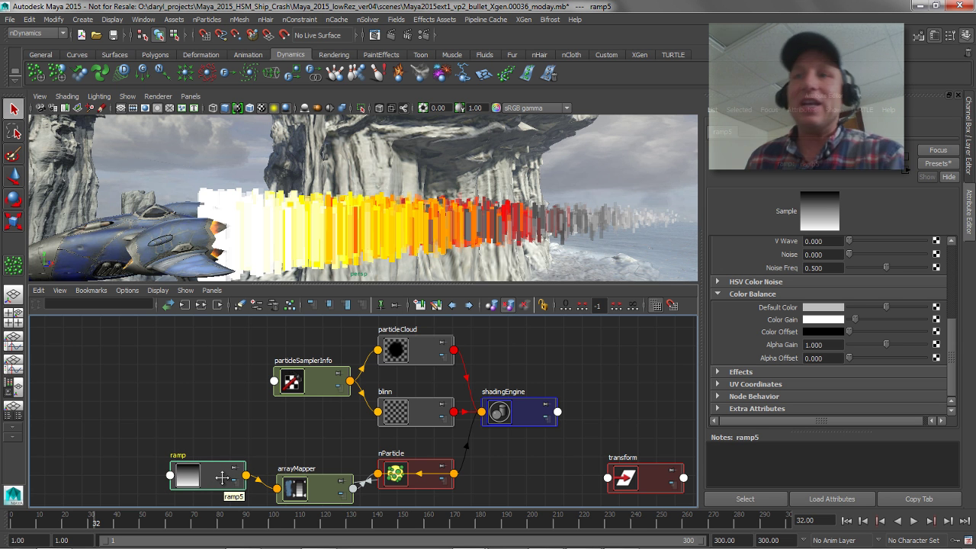
# Step: Break the arrayMapper1.outValuePP connection on the nParticle's Sprite Scale Y PP attribute
pyautogui.click(409, 463)
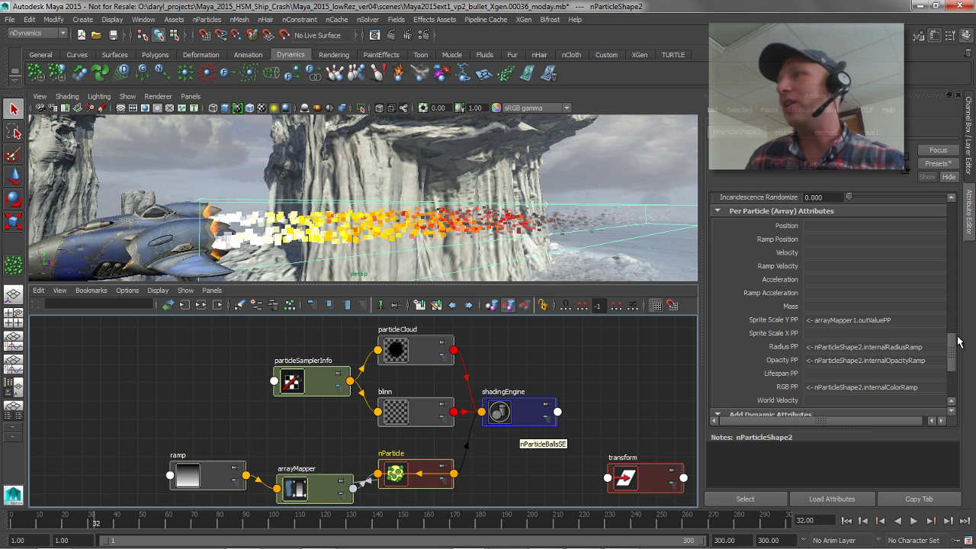
pyautogui.moveTo(951, 361); pyautogui.dragTo(929, 264)
pyautogui.scroll(-4, 830, 317)
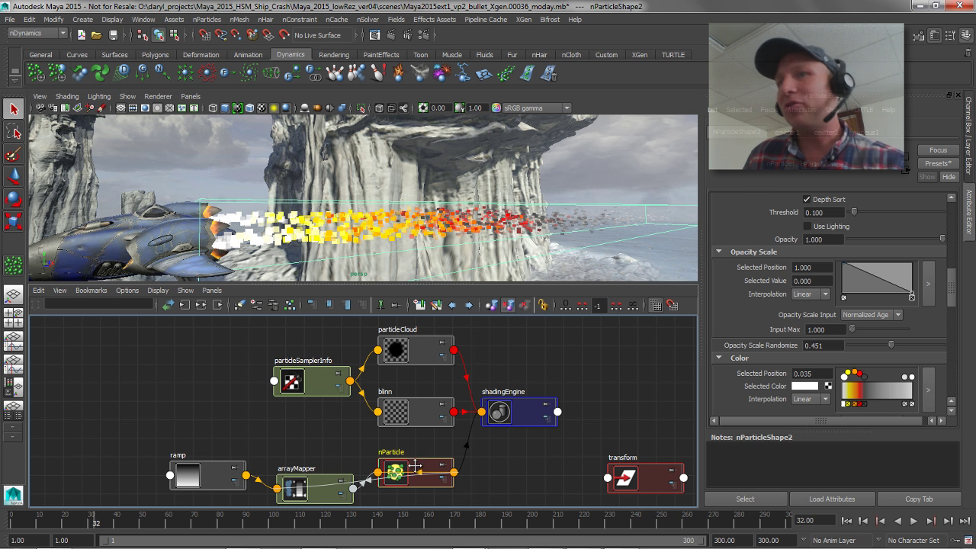
pyautogui.moveTo(417, 464); pyautogui.dragTo(420, 461)
pyautogui.moveTo(950, 290); pyautogui.dragTo(948, 351)
pyautogui.rightClick(902, 383)
pyautogui.moveTo(904, 388)
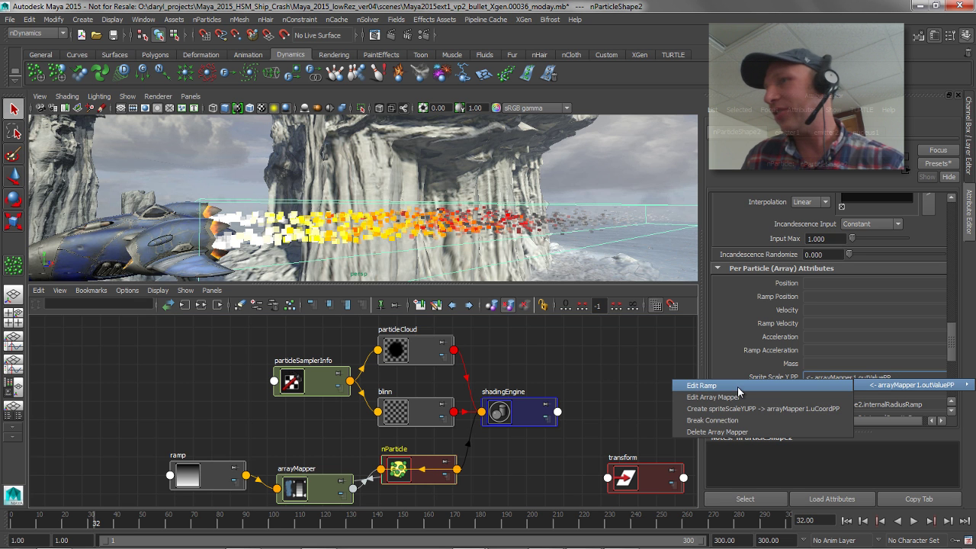
pyautogui.click(747, 429)
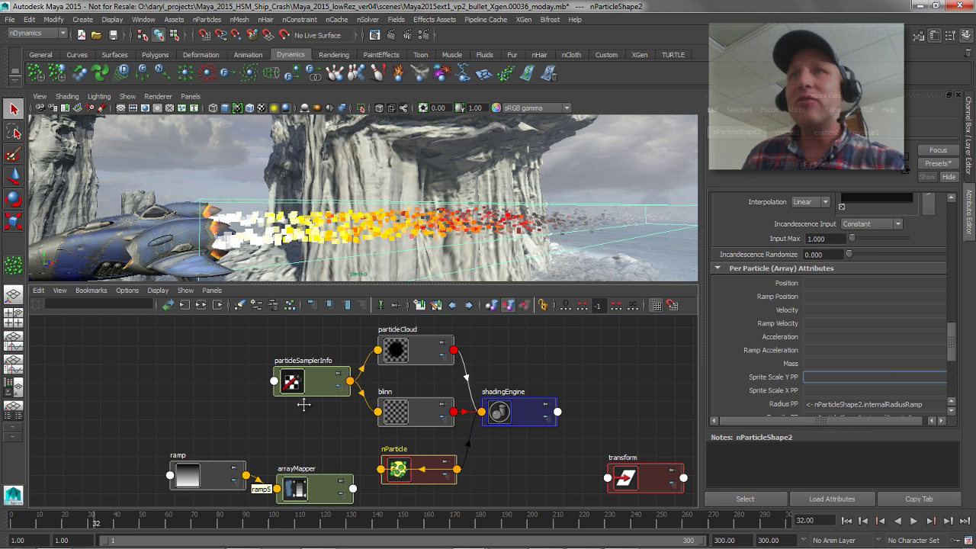
# Step: Replay the simulation from the start to check the sprites without the array mapper
pyautogui.keyDown('alt'); pyautogui.moveTo(303, 412); pyautogui.dragTo(297, 420, button='middle'); pyautogui.keyUp('alt')
pyautogui.click(846, 520)
pyautogui.click(915, 521)
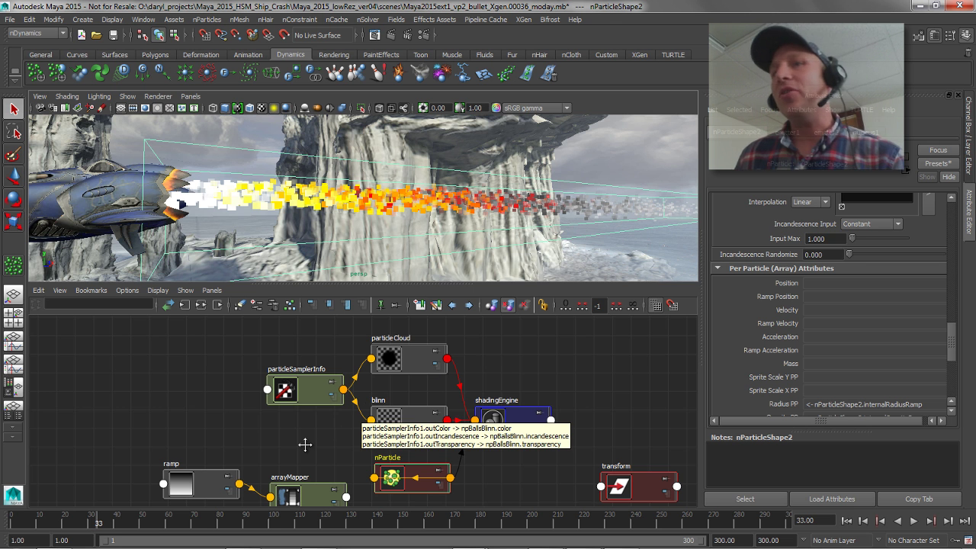
# Step: Open the Connection Editor with nParticleShape2 as both the output and the input node
pyautogui.moveTo(407, 467); pyautogui.dragTo(410, 463)
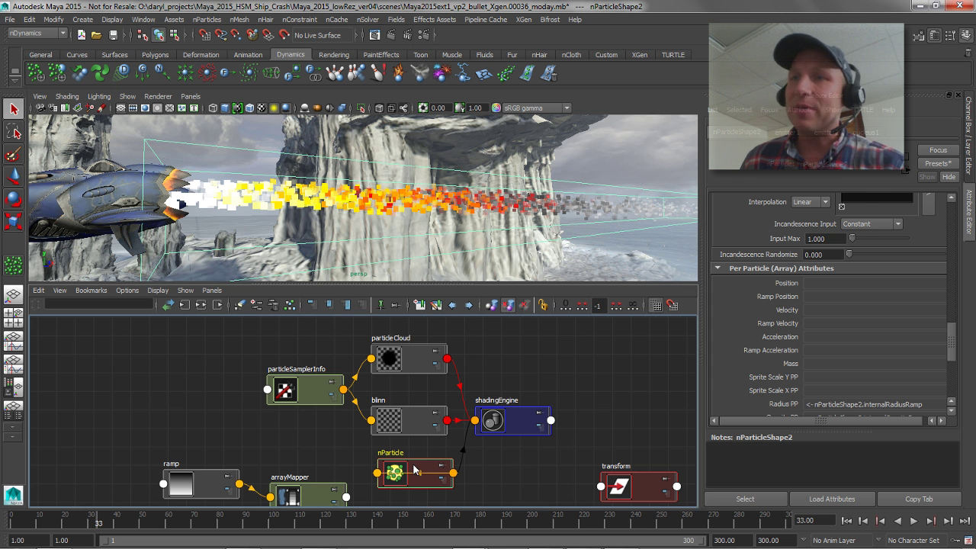
pyautogui.moveTo(414, 465); pyautogui.dragTo(415, 466, button='middle')
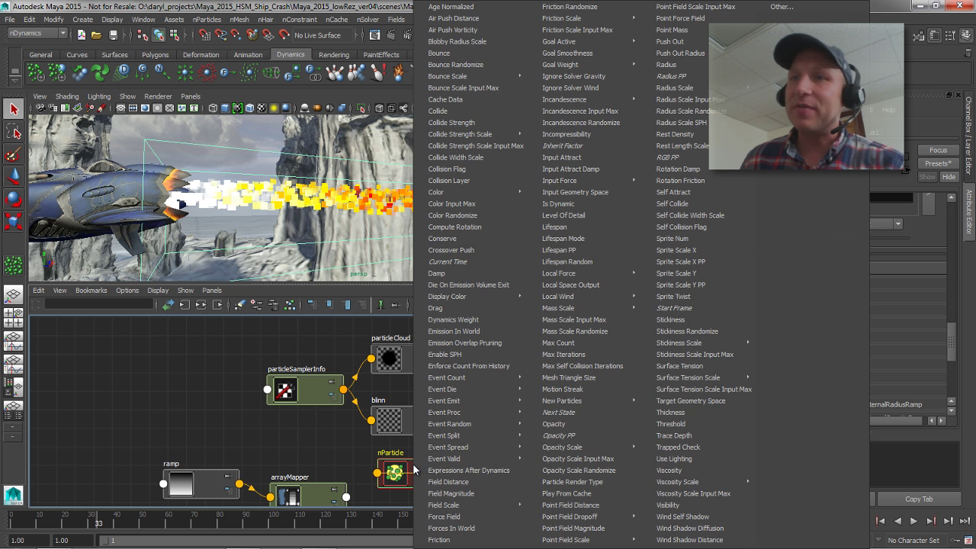
pyautogui.click(473, 275)
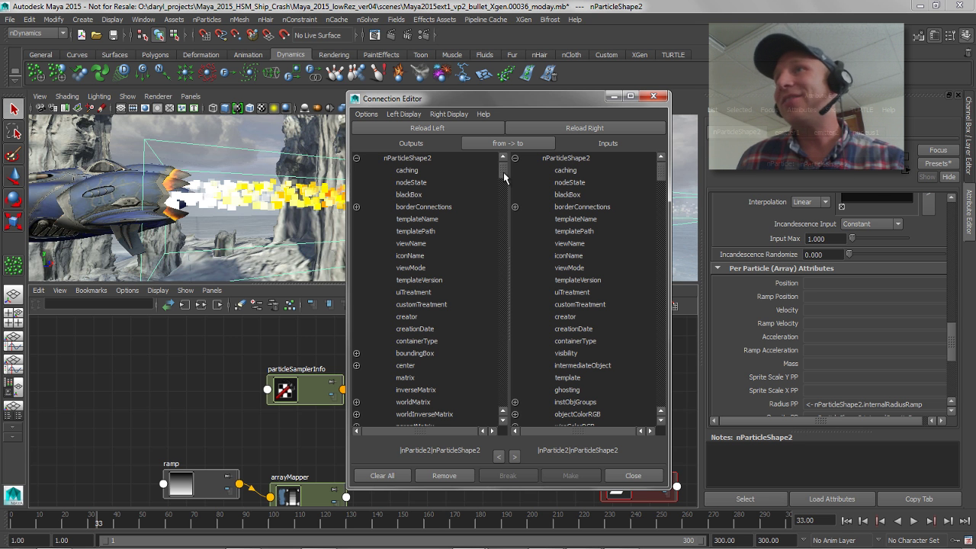
# Step: Connect nParticleShape2's internalRadiusRamp output to its spriteScaleXPP and spriteScaleYPP inputs
pyautogui.moveTo(504, 183); pyautogui.dragTo(500, 375)
pyautogui.scroll(-2, 501, 373)
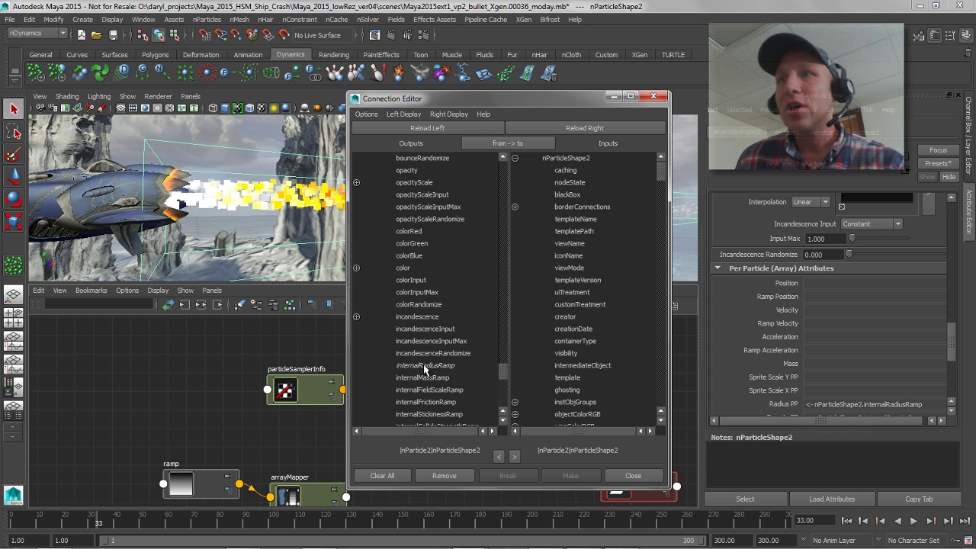
pyautogui.click(425, 367)
pyautogui.moveTo(661, 172); pyautogui.dragTo(658, 398)
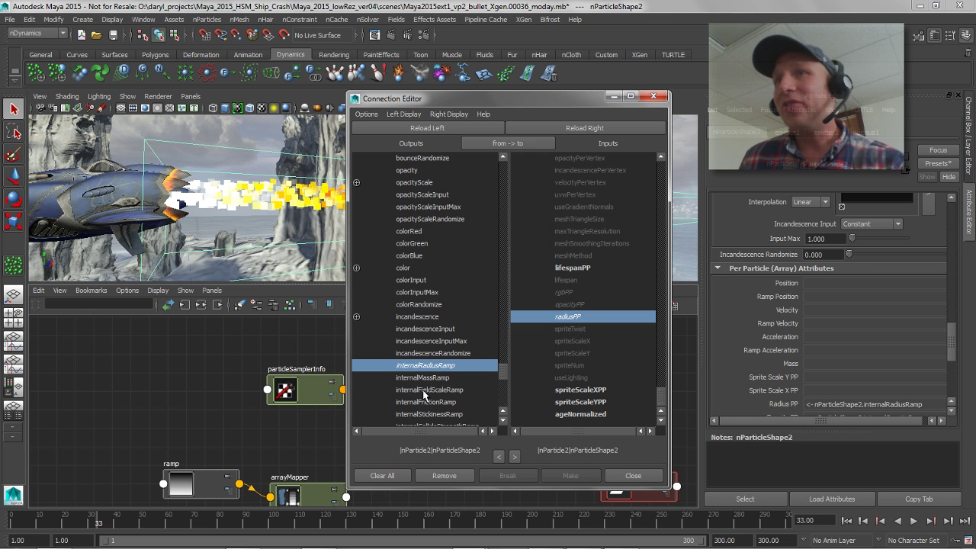
pyautogui.click(586, 390)
pyautogui.click(591, 402)
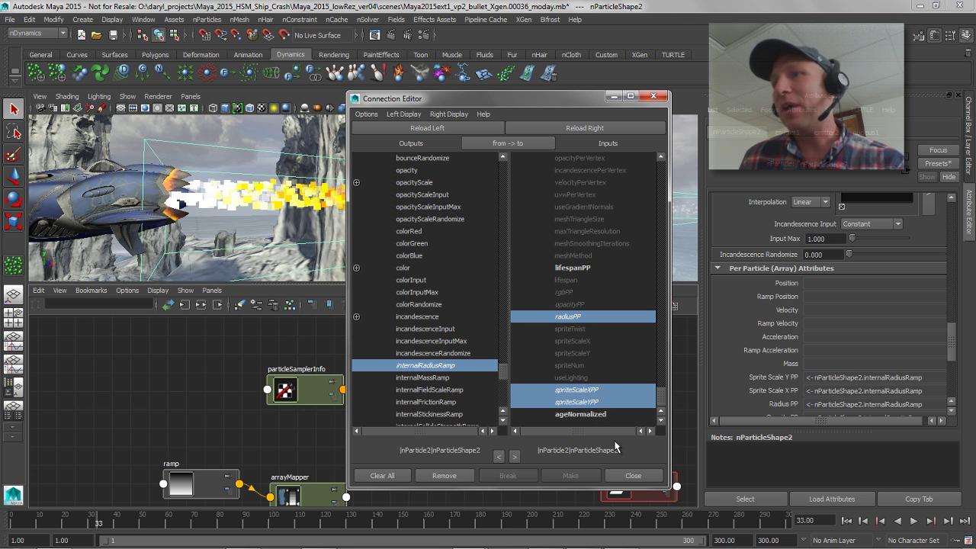
pyautogui.click(643, 477)
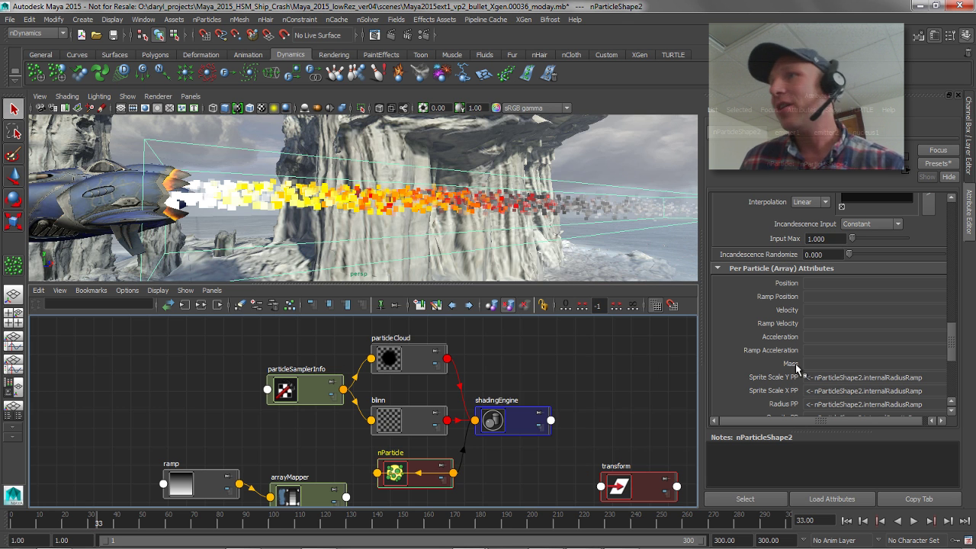
# Step: Replay the simulation and examine the sprite sizes along the thruster trail from another angle
pyautogui.moveTo(953, 354); pyautogui.dragTo(952, 342)
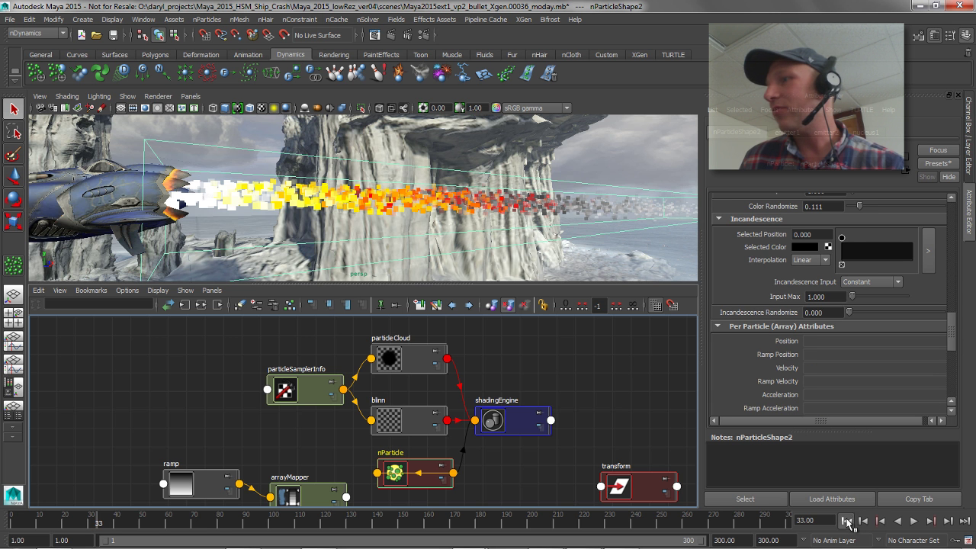
pyautogui.click(914, 521)
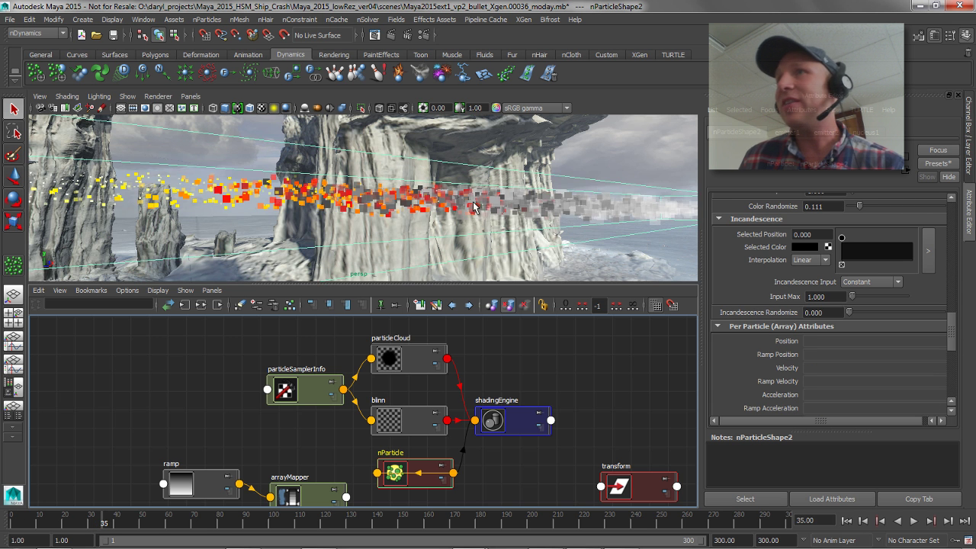
pyautogui.keyDown('alt'); pyautogui.moveTo(456, 215); pyautogui.dragTo(588, 216); pyautogui.keyUp('alt')
pyautogui.keyDown('alt'); pyautogui.moveTo(588, 215); pyautogui.dragTo(521, 233, button='right'); pyautogui.keyUp('alt')
pyautogui.keyDown('alt'); pyautogui.moveTo(521, 234); pyautogui.dragTo(599, 233); pyautogui.keyUp('alt')
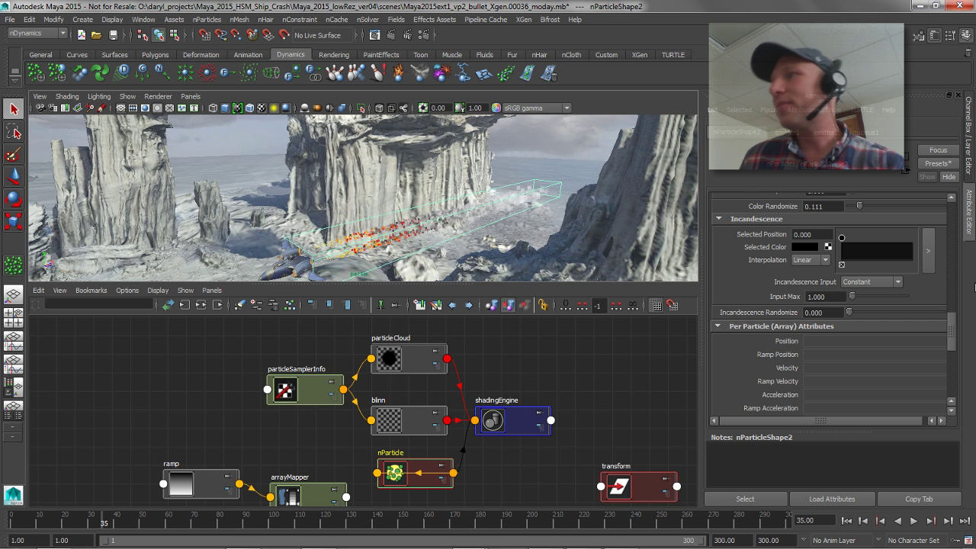
# Step: Add a middle point to the nParticle's Radius Scale ramp at about position 0.374, value 0.480, and raise the Radius to 6.928
pyautogui.moveTo(952, 328); pyautogui.dragTo(955, 207)
pyautogui.click(817, 269)
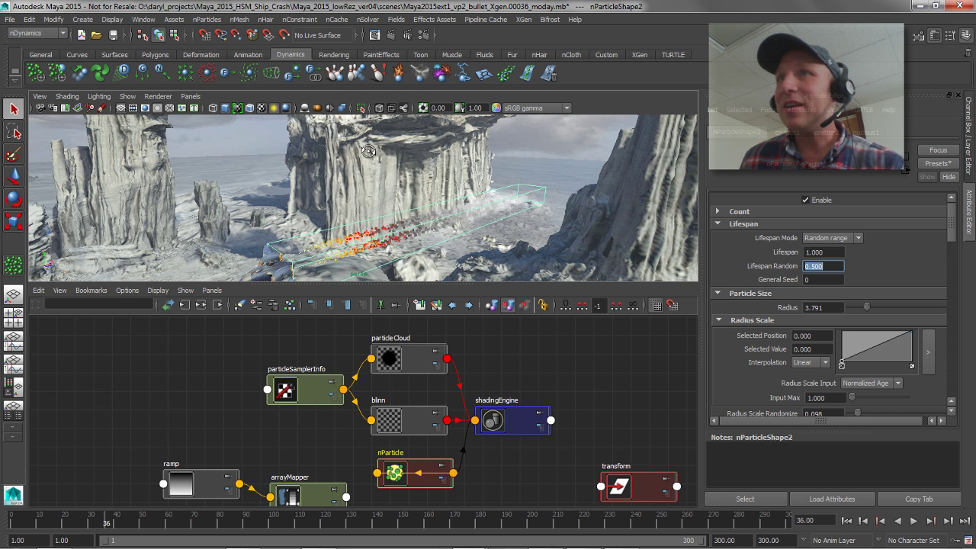
pyautogui.keyDown('alt'); pyautogui.moveTo(365, 148); pyautogui.dragTo(357, 143); pyautogui.keyUp('alt')
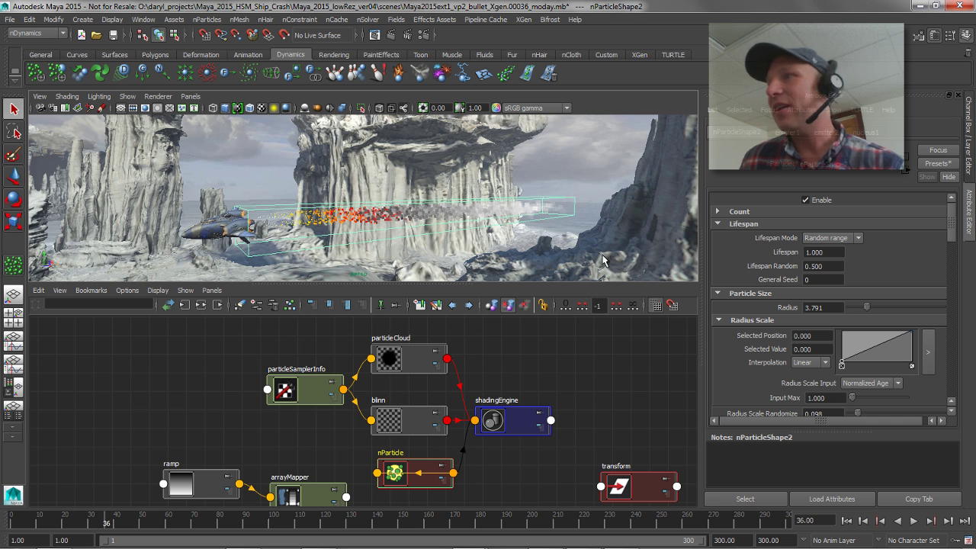
pyautogui.moveTo(460, 219)
pyautogui.keyDown('alt'); pyautogui.mouseDown(button='right')
pyautogui.moveTo(508, 206)
pyautogui.moveTo(475, 218)
pyautogui.mouseUp(button='right'); pyautogui.keyUp('alt')
pyautogui.click(868, 348)
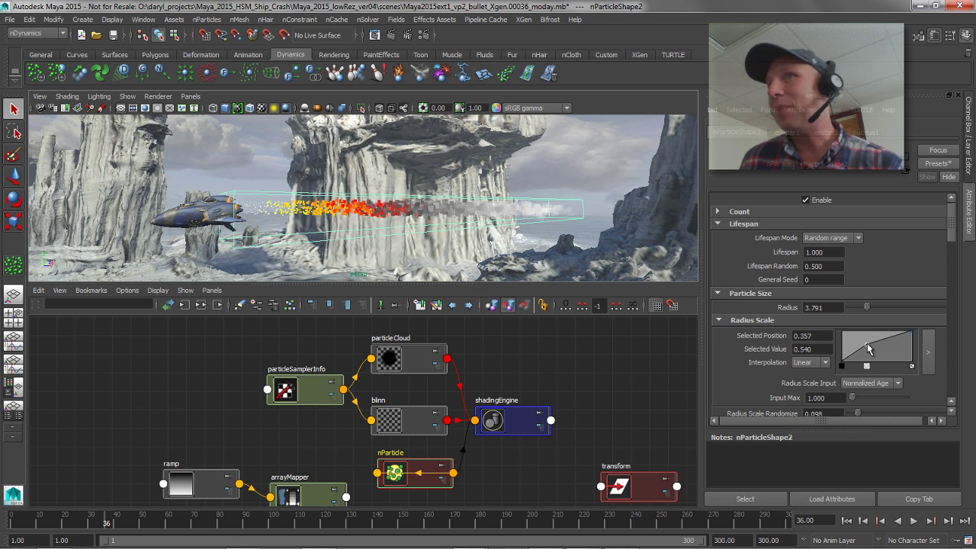
pyautogui.moveTo(875, 307)
pyautogui.mouseDown()
pyautogui.moveTo(893, 312)
pyautogui.moveTo(881, 312)
pyautogui.mouseUp()
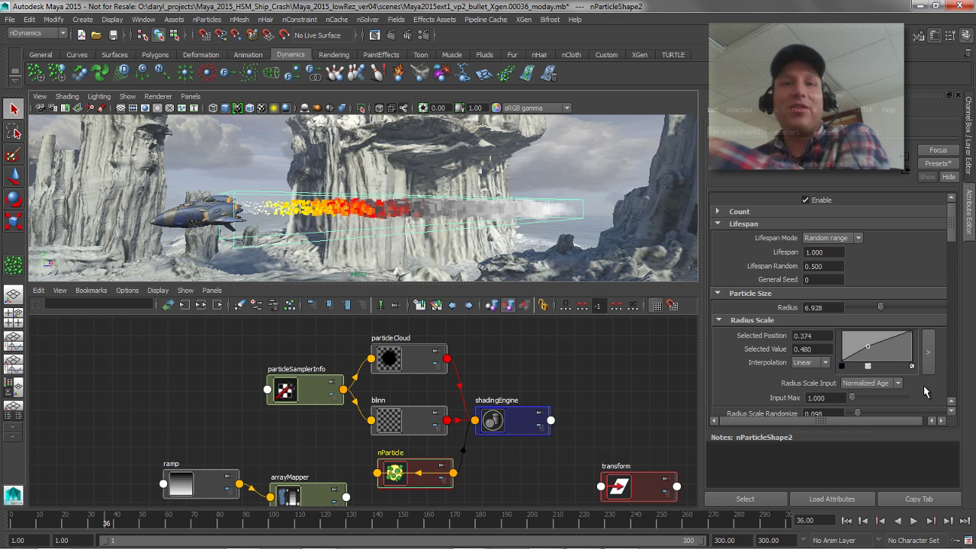
# Step: Set the Radius to 8.627 and move the Radius Scale ramp's middle point to position 0.443, value 0.440
pyautogui.moveTo(875, 350); pyautogui.dragTo(877, 348)
pyautogui.moveTo(882, 307); pyautogui.dragTo(891, 302)
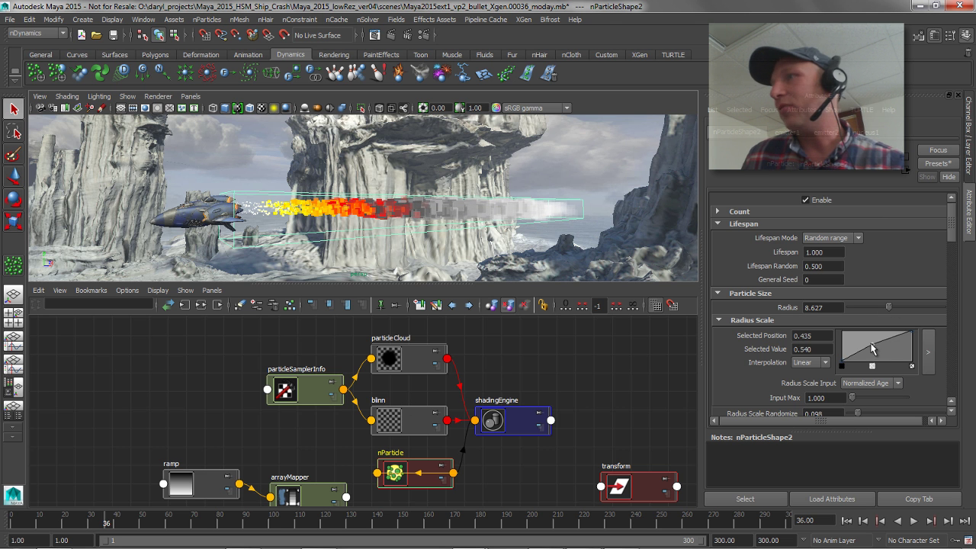
pyautogui.moveTo(873, 350)
pyautogui.mouseDown()
pyautogui.moveTo(873, 340)
pyautogui.moveTo(873, 349)
pyautogui.mouseUp()
# Step: Examine the square sprites behind the ship's thrusters up close
pyautogui.moveTo(424, 289); pyautogui.dragTo(424, 294)
pyautogui.keyDown('alt'); pyautogui.moveTo(413, 253); pyautogui.dragTo(391, 246); pyautogui.keyUp('alt')
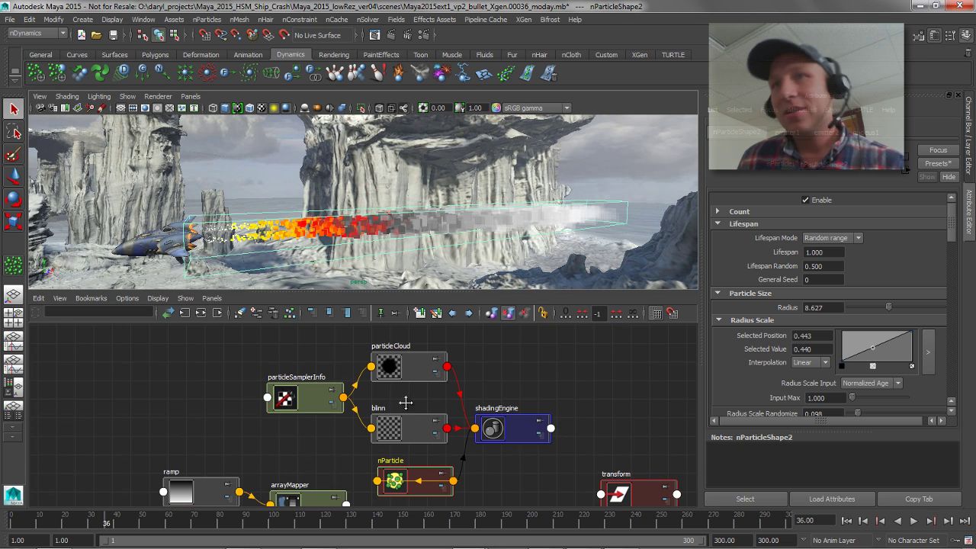
pyautogui.keyDown('alt'); pyautogui.moveTo(452, 411); pyautogui.dragTo(488, 403, button='middle'); pyautogui.keyUp('alt')
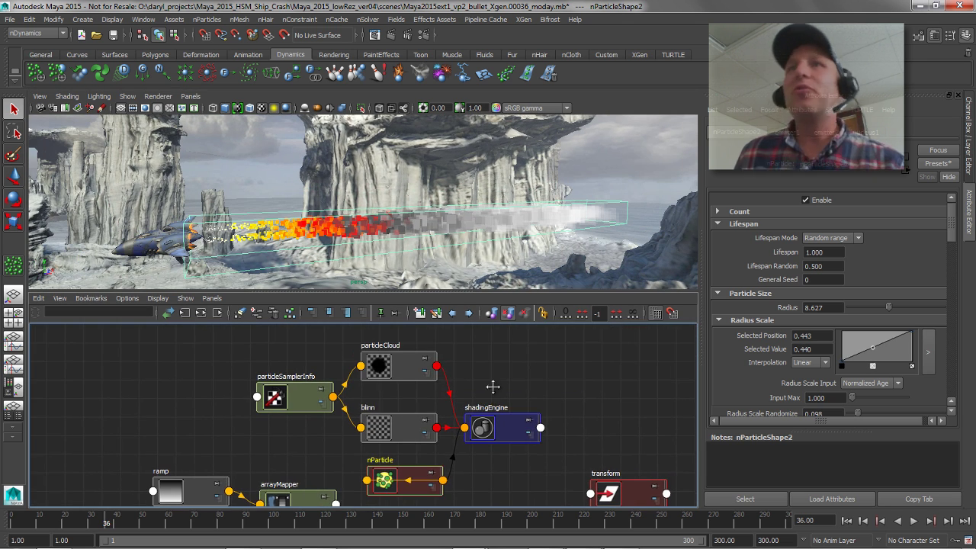
pyautogui.keyDown('alt'); pyautogui.moveTo(350, 283); pyautogui.dragTo(353, 255, button='right'); pyautogui.keyUp('alt')
pyautogui.keyDown('alt'); pyautogui.moveTo(353, 255); pyautogui.dragTo(395, 242, button='middle'); pyautogui.keyUp('alt')
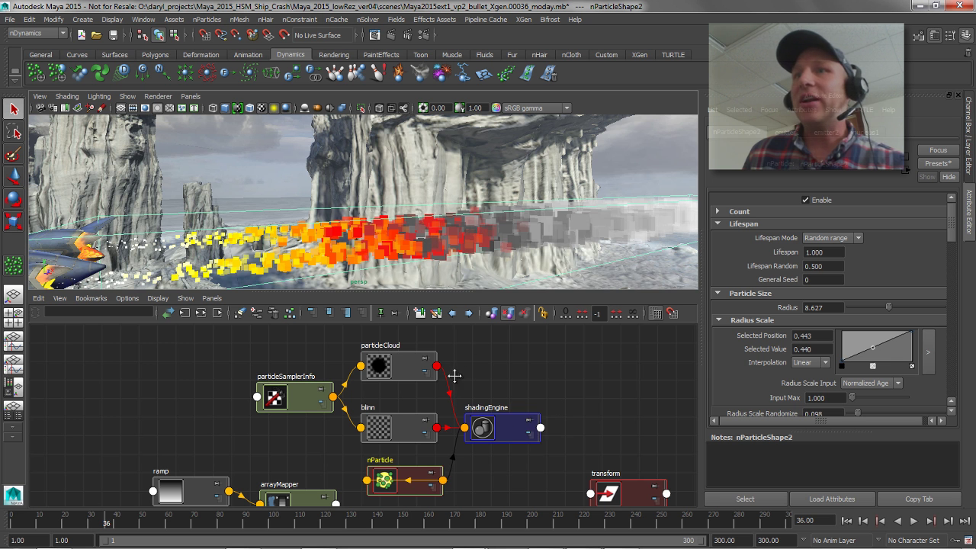
# Step: Graph the input and output connections of the particle shading engine nParticleBallsSE
pyautogui.keyDown('alt'); pyautogui.moveTo(316, 444); pyautogui.dragTo(291, 422, button='middle'); pyautogui.keyUp('alt')
pyautogui.moveTo(516, 351); pyautogui.dragTo(517, 379, button='right')
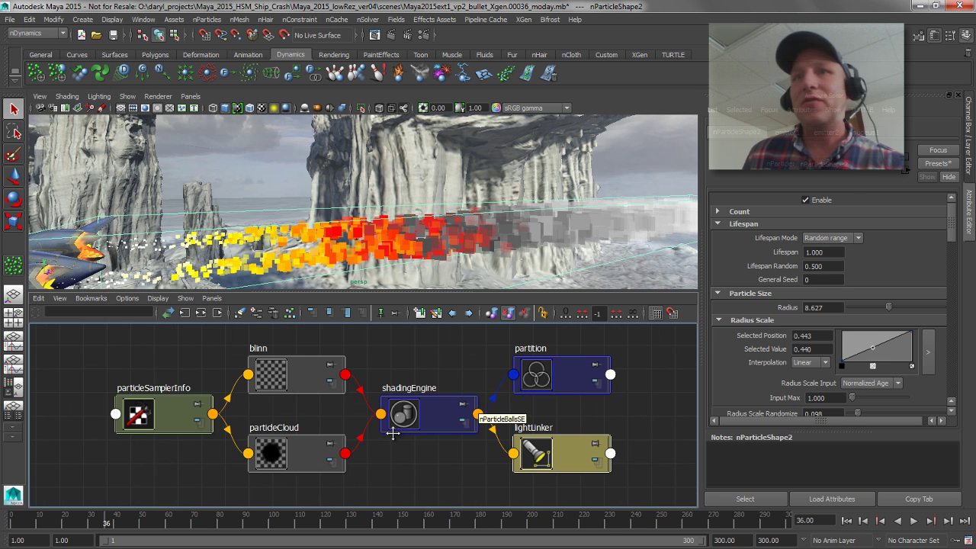
pyautogui.keyDown('alt'); pyautogui.moveTo(408, 440); pyautogui.dragTo(456, 420, button='middle'); pyautogui.keyUp('alt')
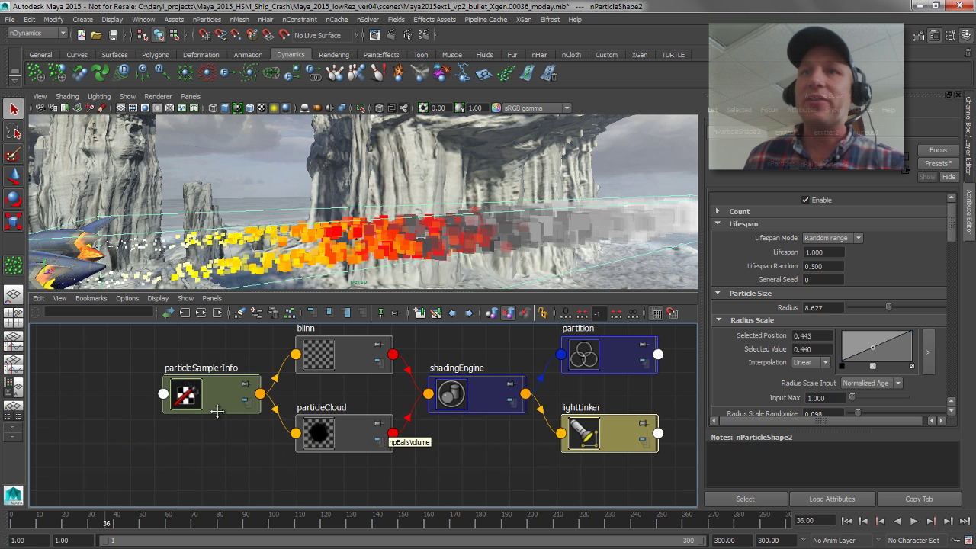
# Step: Move the particleSamplerInfo node away from the shaders and inspect its attribute connections to the particleCloud and blinn nodes
pyautogui.moveTo(217, 398); pyautogui.dragTo(170, 398)
pyautogui.press('2')
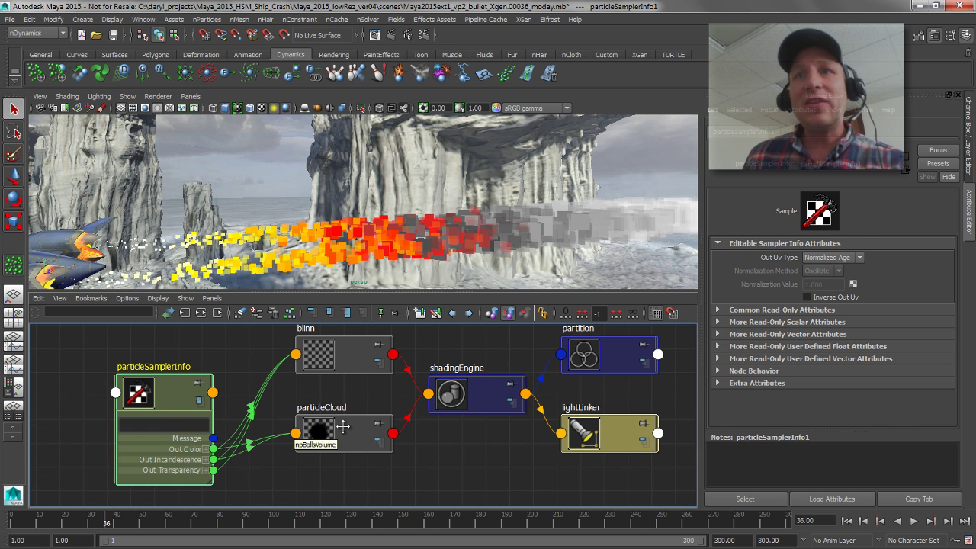
pyautogui.click(344, 427)
pyautogui.press('2')
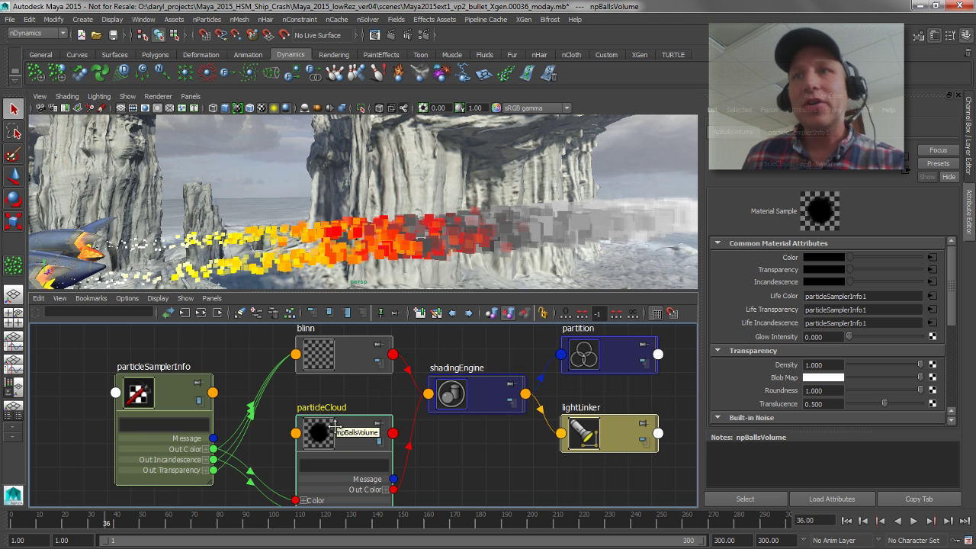
pyautogui.press('1')
pyautogui.click(333, 355)
pyautogui.press('2')
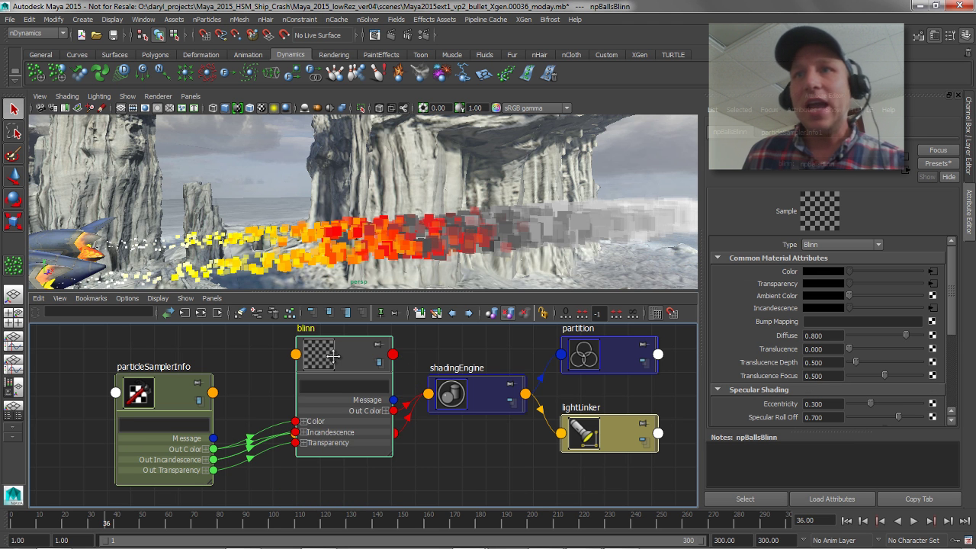
# Step: Separate the blinn and particleCloud nodes in the graph to expose their connections, and select particleSamplerInfo
pyautogui.moveTo(333, 357); pyautogui.dragTo(341, 476)
pyautogui.moveTo(343, 430); pyautogui.dragTo(348, 328)
pyautogui.keyDown('alt'); pyautogui.moveTo(292, 383); pyautogui.dragTo(314, 320, button='middle'); pyautogui.keyUp('alt')
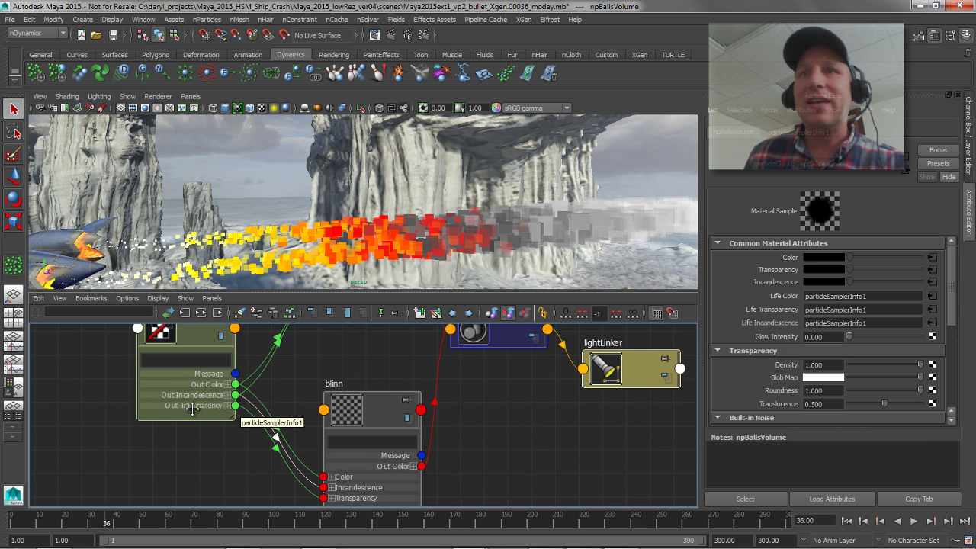
pyautogui.moveTo(189, 406); pyautogui.dragTo(171, 431, button='middle')
pyautogui.moveTo(369, 473); pyautogui.dragTo(368, 449)
pyautogui.moveTo(183, 385); pyautogui.dragTo(182, 391, button='middle')
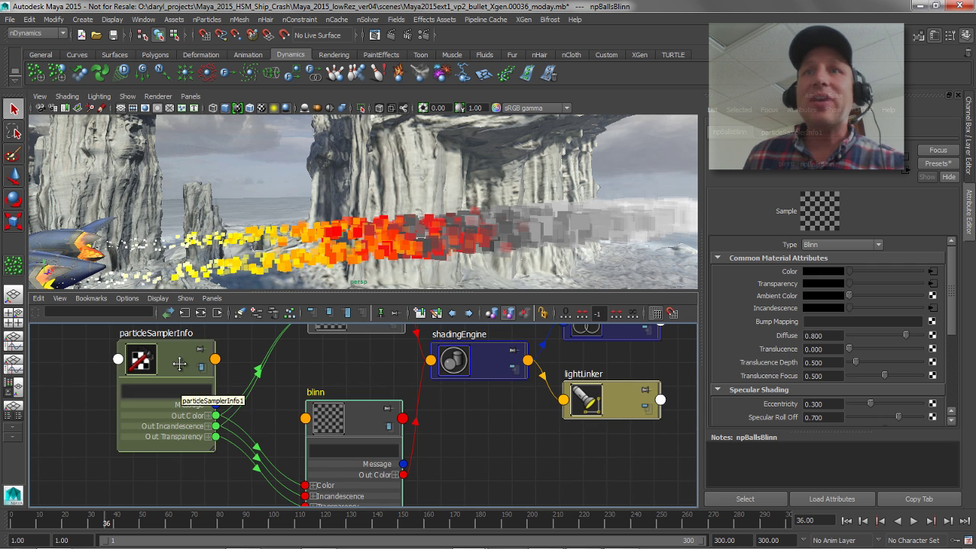
pyautogui.click(178, 363)
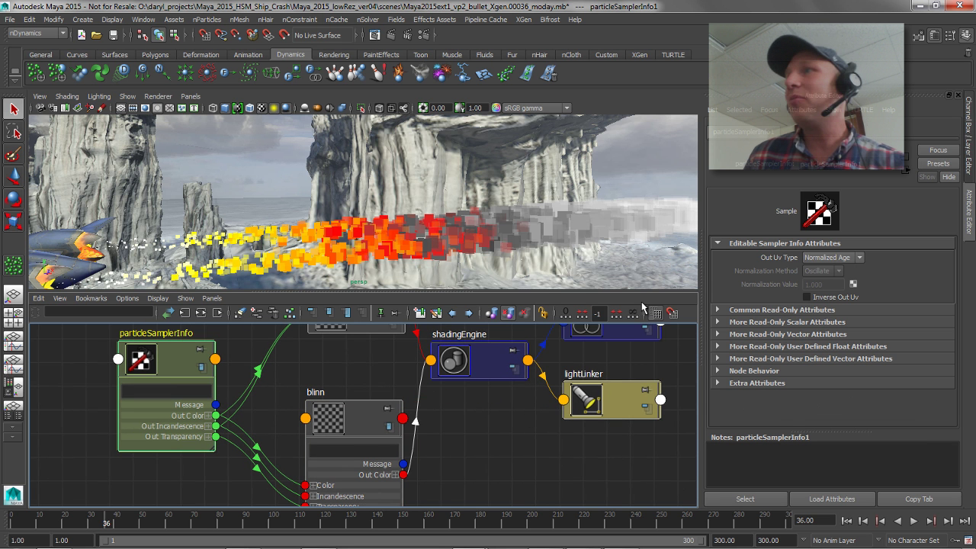
# Step: Select the nParticle trail and review its Color and Incandescence ramps alongside the sprites behind the ship
pyautogui.click(516, 249)
pyautogui.moveTo(951, 254); pyautogui.dragTo(953, 333)
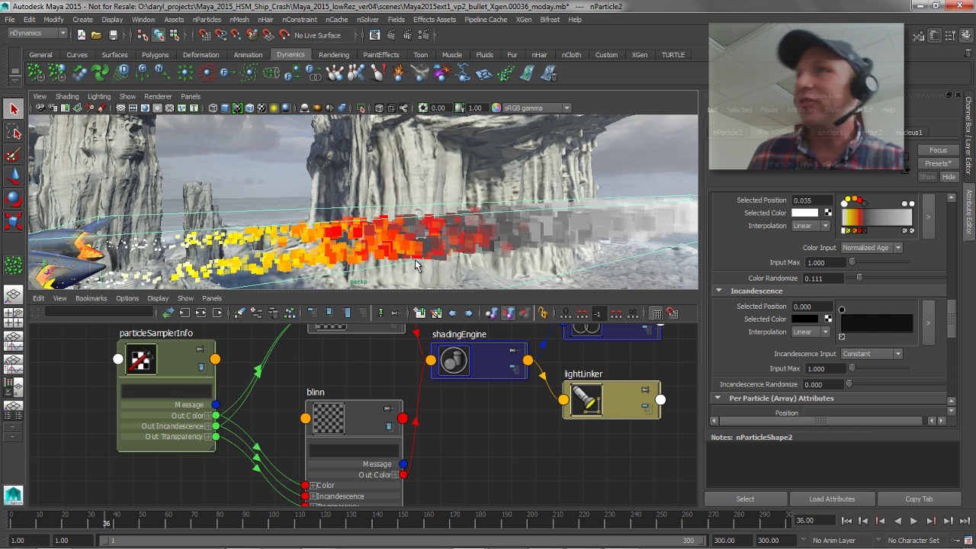
pyautogui.keyDown('alt'); pyautogui.moveTo(360, 243); pyautogui.dragTo(365, 238); pyautogui.keyUp('alt')
pyautogui.keyDown('alt'); pyautogui.moveTo(365, 238); pyautogui.dragTo(373, 231, button='right'); pyautogui.keyUp('alt')
pyautogui.keyDown('alt'); pyautogui.moveTo(371, 231); pyautogui.dragTo(329, 256); pyautogui.keyUp('alt')
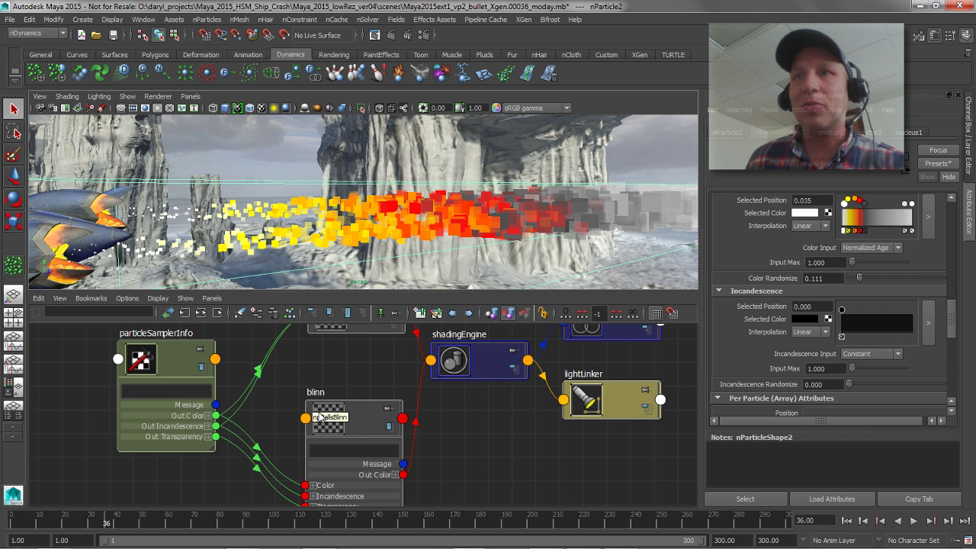
# Step: Delete the connection from particleSamplerInfo's Out Transparency to the blinn shader's Transparency
pyautogui.moveTo(355, 416); pyautogui.dragTo(361, 399)
pyautogui.click(262, 466)
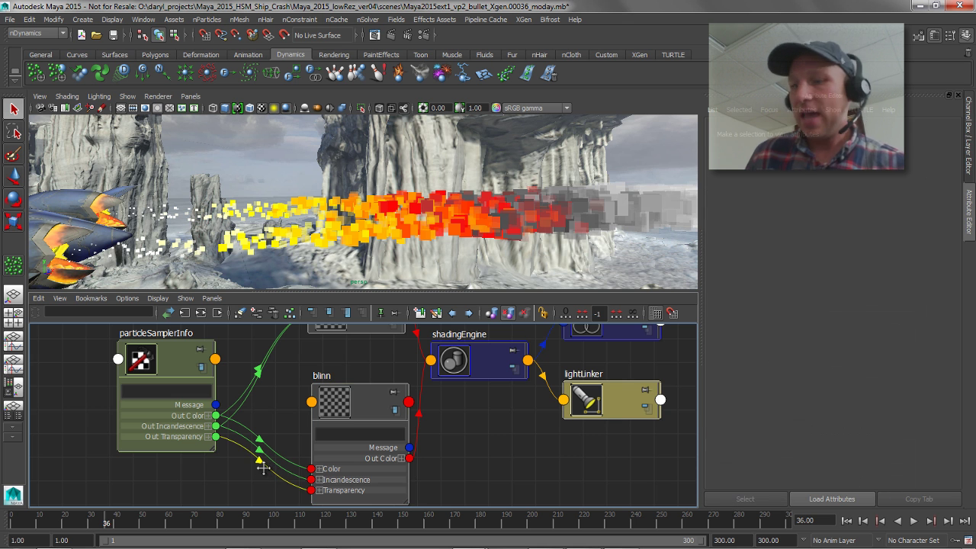
pyautogui.click(337, 412)
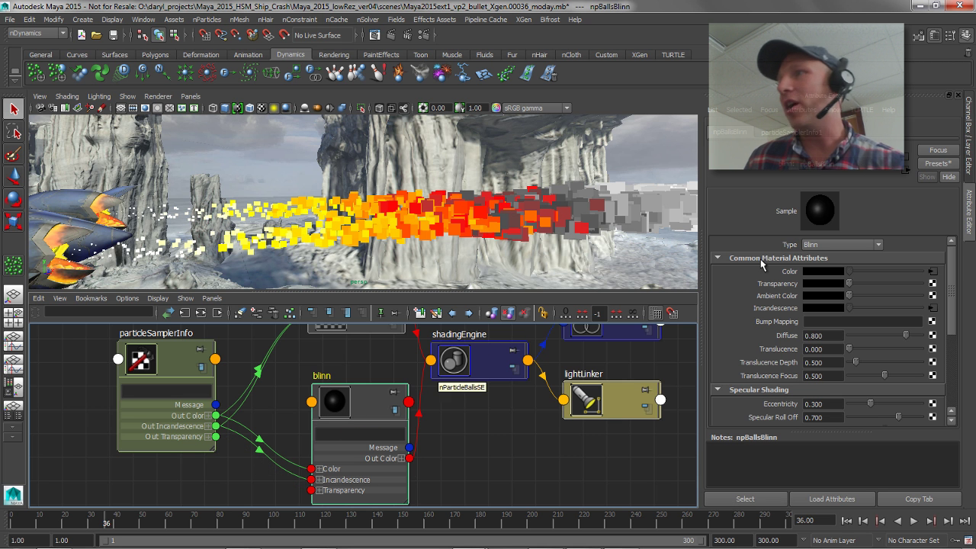
# Step: Map a Fractal texture to the blinn's Transparency and move the fractal node clear of the blinn
pyautogui.moveTo(850, 283); pyautogui.dragTo(805, 287)
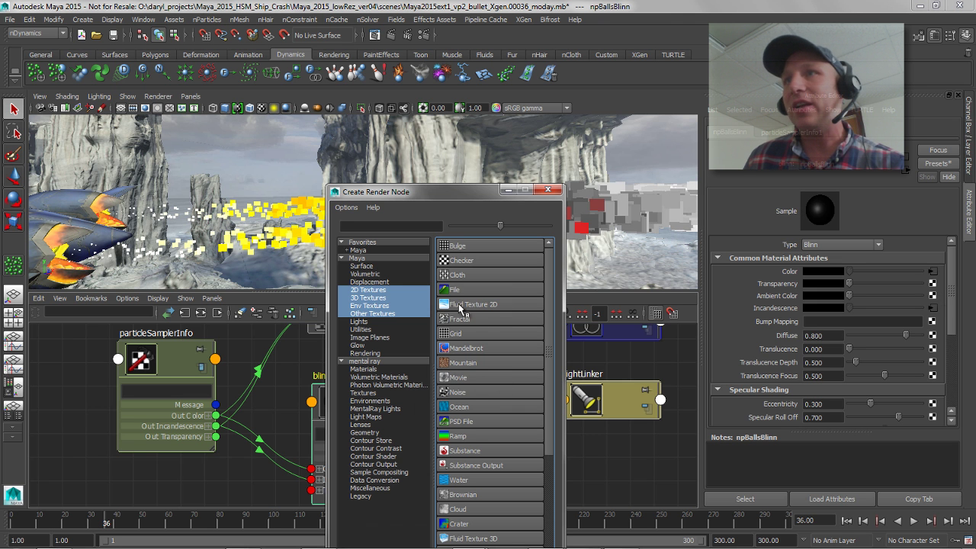
pyautogui.click(460, 318)
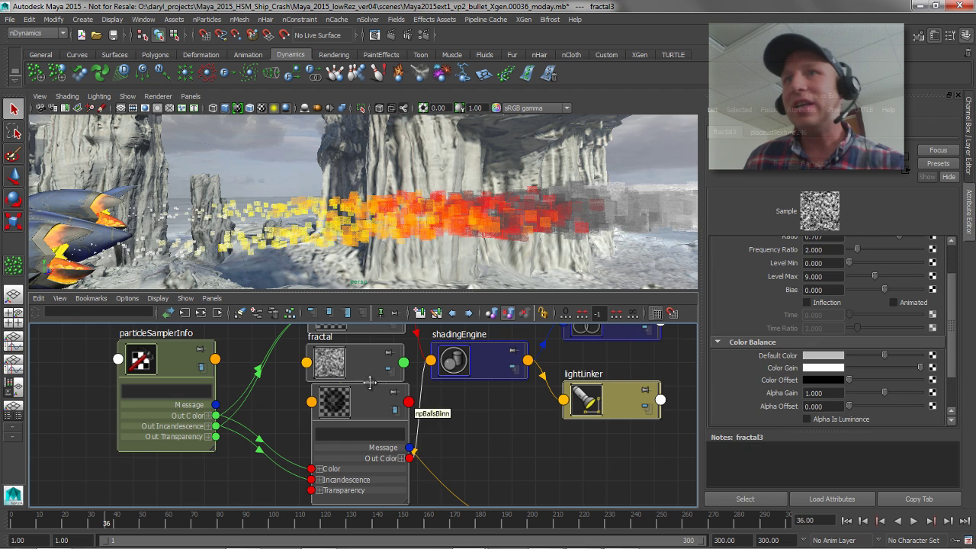
pyautogui.moveTo(375, 373); pyautogui.dragTo(466, 459)
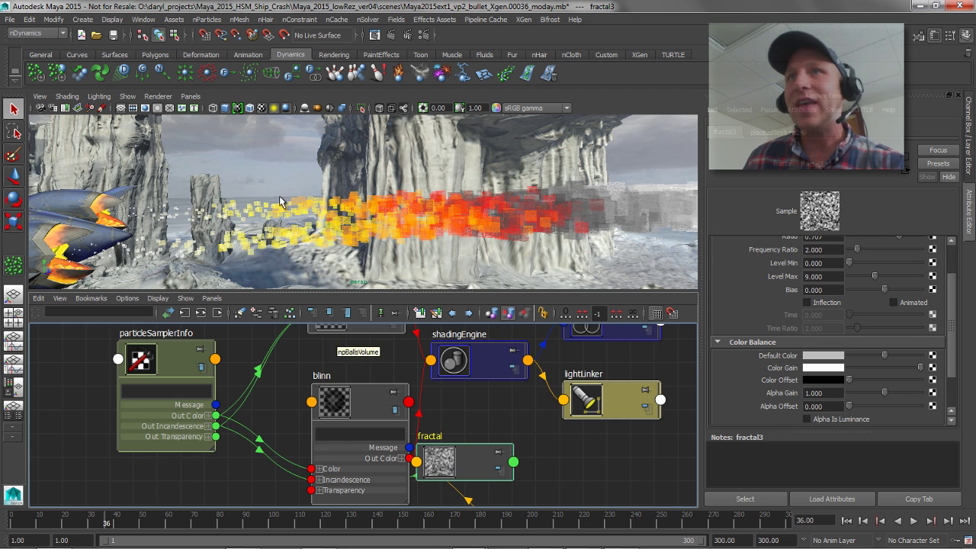
# Step: Set the fractal's Level Max to 4.274 while viewing the textured sprites up close
pyautogui.keyDown('alt'); pyautogui.moveTo(275, 196); pyautogui.dragTo(350, 205, button='right'); pyautogui.keyUp('alt')
pyautogui.scroll(-3, 351, 206)
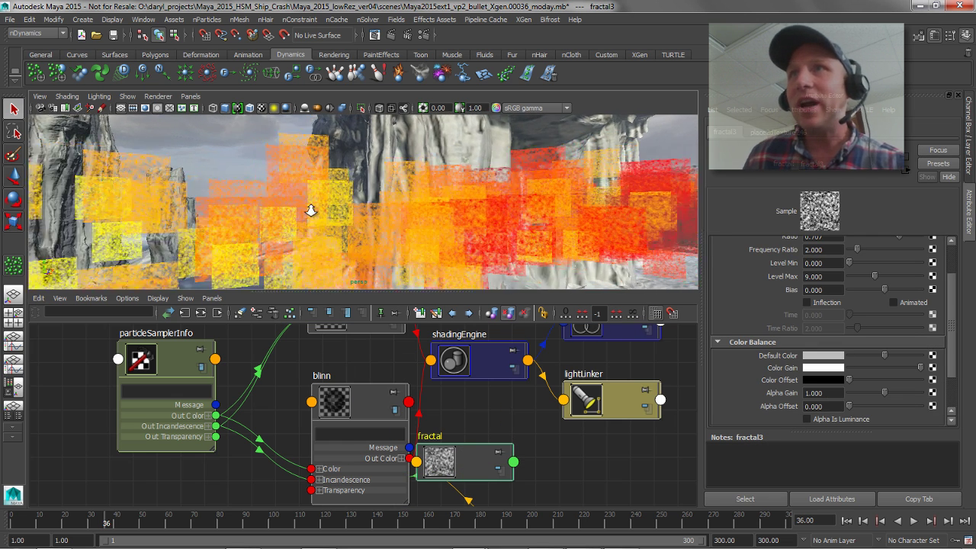
pyautogui.moveTo(853, 277); pyautogui.dragTo(863, 278)
pyautogui.click(480, 467)
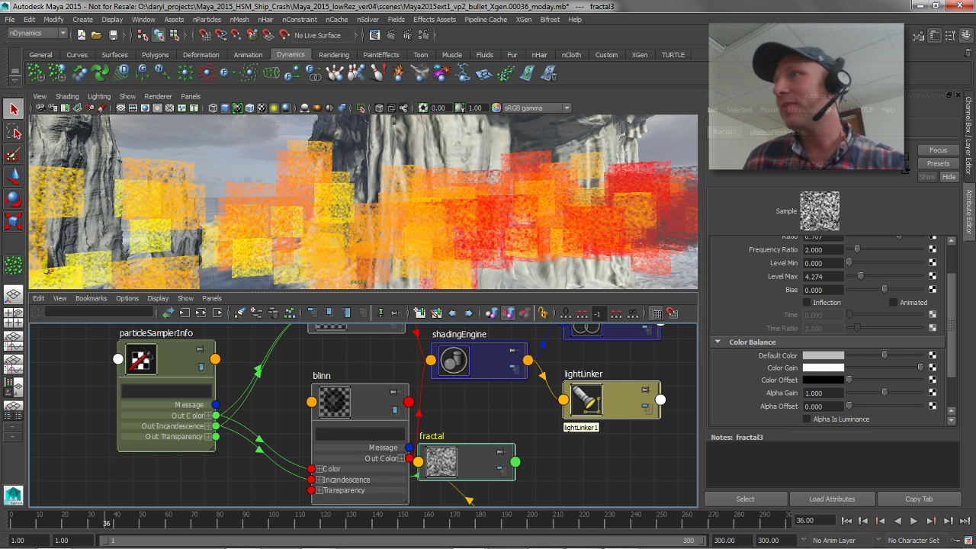
# Step: Set both Repeat UV values of the fractal's 2D texture placement to 0.5
pyautogui.click(778, 133)
pyautogui.click(806, 351)
pyautogui.write('0.5')
pyautogui.press('Tab')
pyautogui.press('Return')
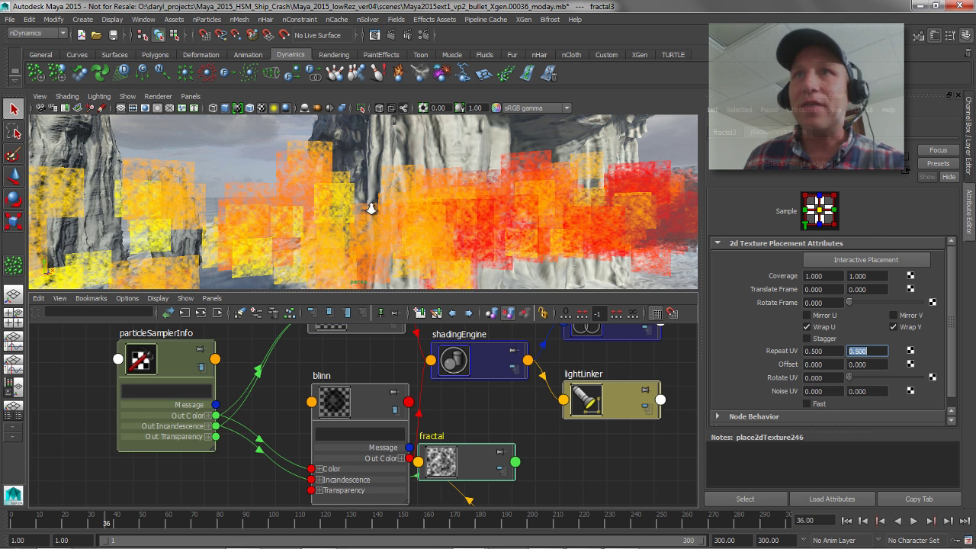
# Step: Replay the simulation from the first frame and examine the fractal-textured thruster trail
pyautogui.scroll(-3, 364, 207)
pyautogui.keyDown('alt'); pyautogui.moveTo(366, 209); pyautogui.dragTo(400, 227); pyautogui.keyUp('alt')
pyautogui.scroll(-3, 402, 220)
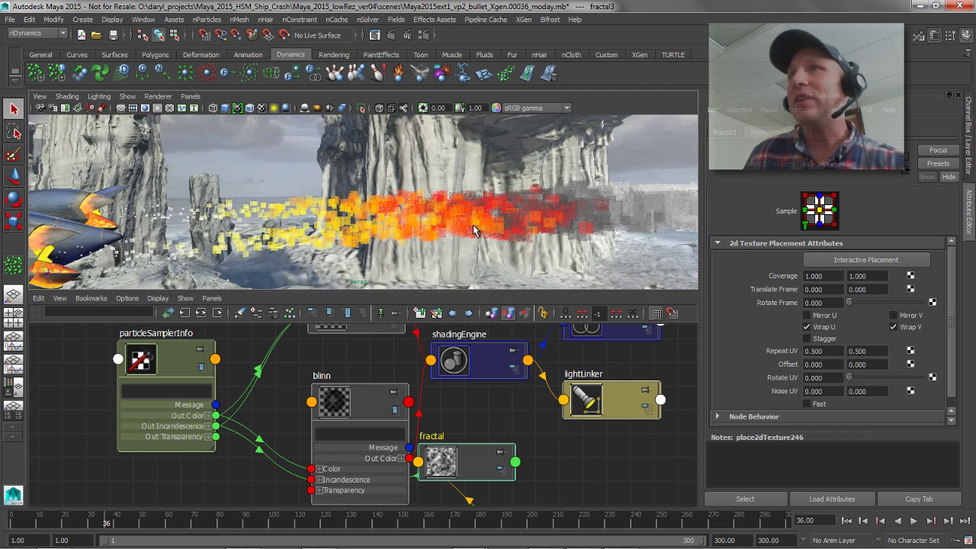
pyautogui.keyDown('alt'); pyautogui.moveTo(473, 230); pyautogui.dragTo(401, 229); pyautogui.keyUp('alt')
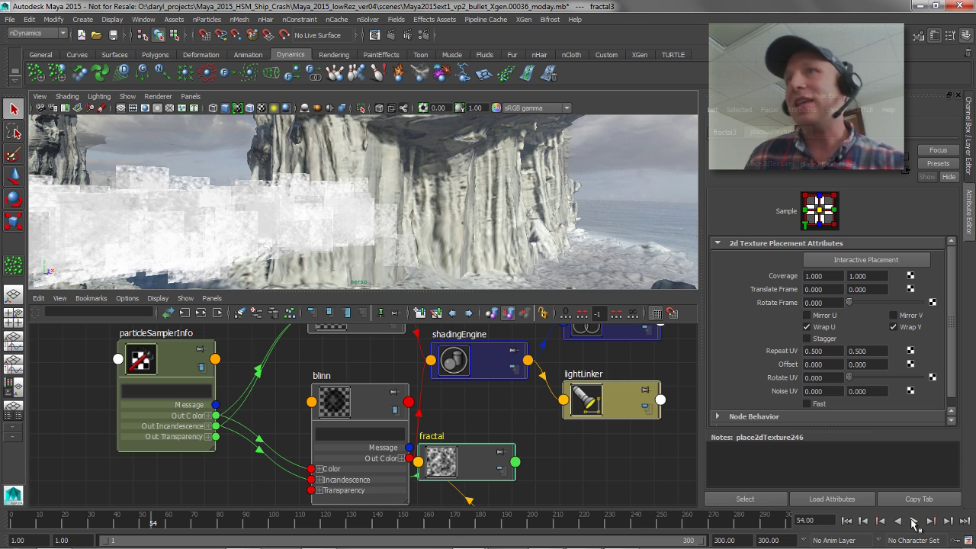
pyautogui.click(846, 522)
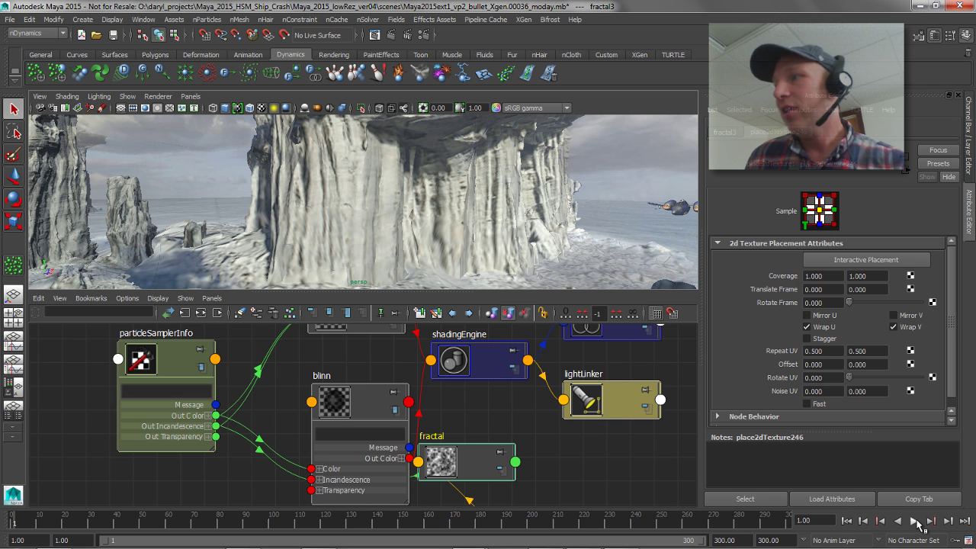
pyautogui.click(914, 521)
pyautogui.scroll(-2, 362, 383)
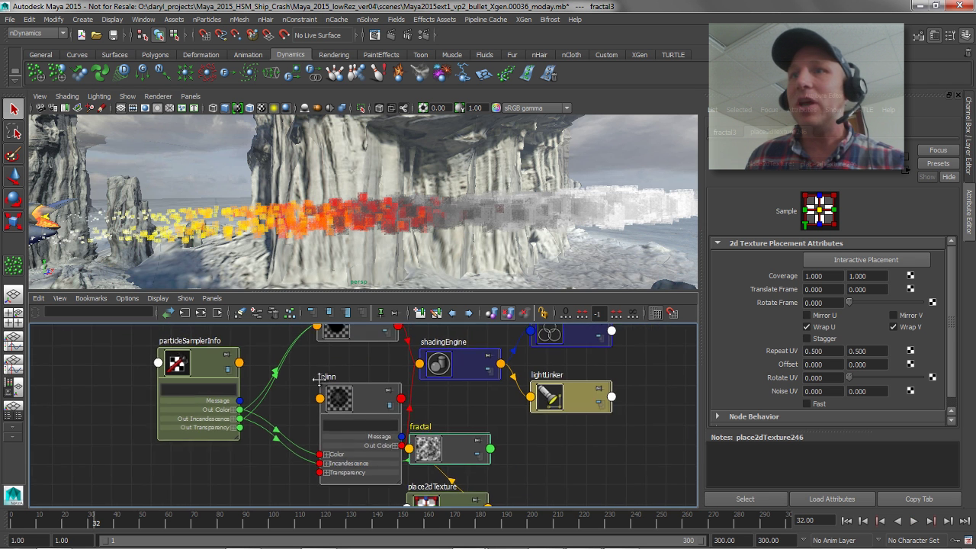
# Step: Rearrange the shading network so the fractal and place2dTexture nodes sit below the blinn node
pyautogui.moveTo(359, 397); pyautogui.dragTo(355, 346)
pyautogui.moveTo(427, 456); pyautogui.dragTo(290, 487)
pyautogui.moveTo(456, 499); pyautogui.dragTo(382, 493)
pyautogui.keyDown('alt'); pyautogui.moveTo(477, 425); pyautogui.dragTo(543, 391, button='middle'); pyautogui.keyUp('alt')
pyautogui.moveTo(424, 456); pyautogui.dragTo(369, 494)
pyautogui.moveTo(366, 447); pyautogui.dragTo(443, 448)
pyautogui.keyDown('alt'); pyautogui.moveTo(319, 404); pyautogui.dragTo(292, 444, button='middle'); pyautogui.keyUp('alt')
pyautogui.moveTo(391, 359); pyautogui.dragTo(379, 378)
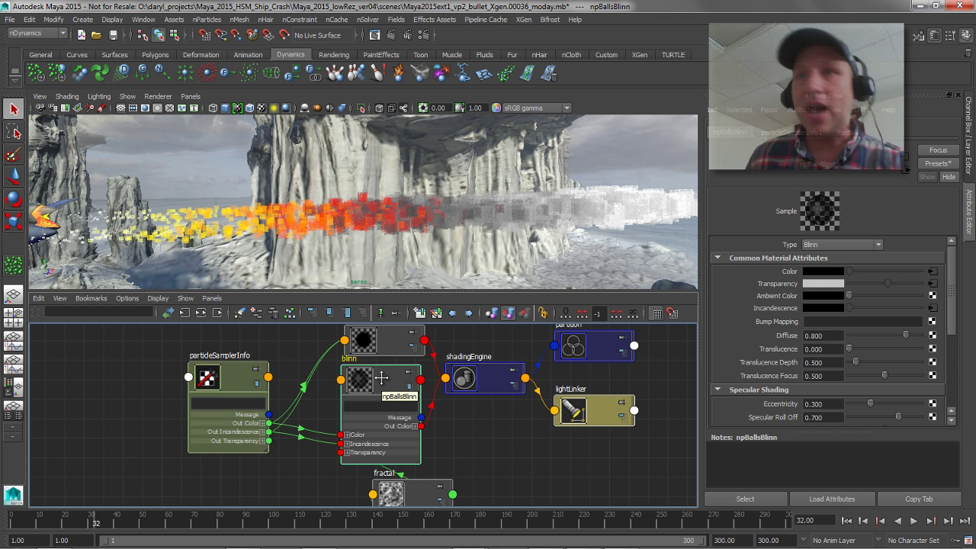
pyautogui.keyDown('alt'); pyautogui.moveTo(351, 405); pyautogui.dragTo(376, 381, button='middle'); pyautogui.keyUp('alt')
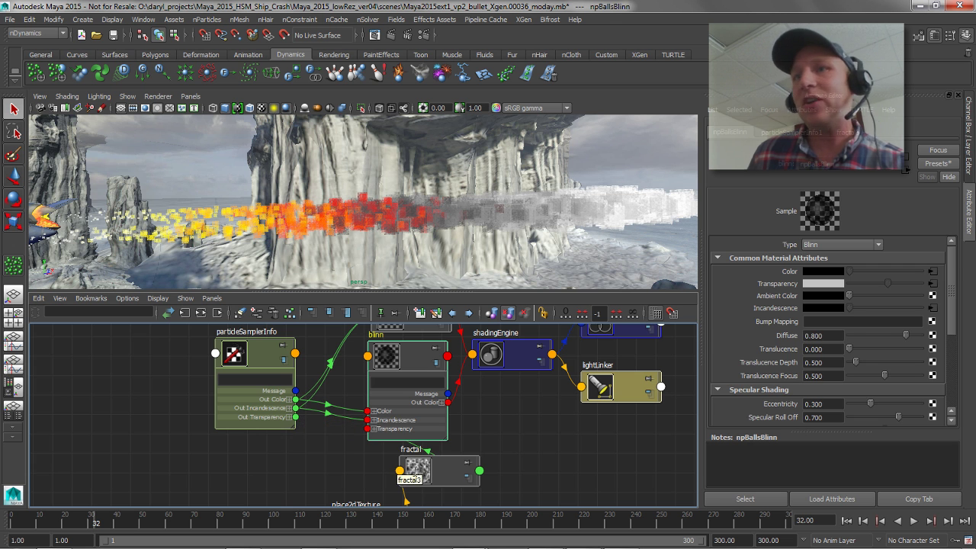
# Step: Inspect the fractal's Color Offset setting and its relation to the particleSamplerInfo outputs
pyautogui.click(429, 470)
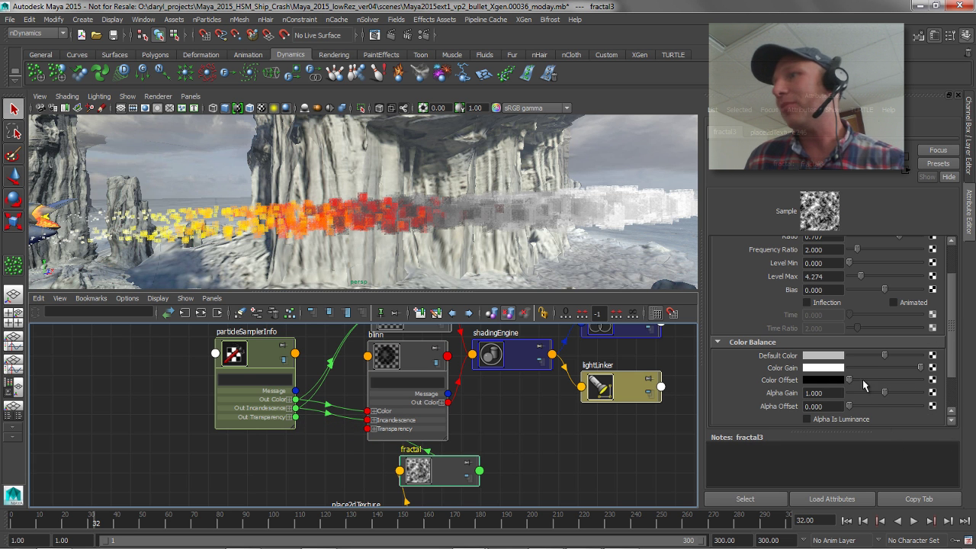
pyautogui.moveTo(852, 380); pyautogui.dragTo(818, 385)
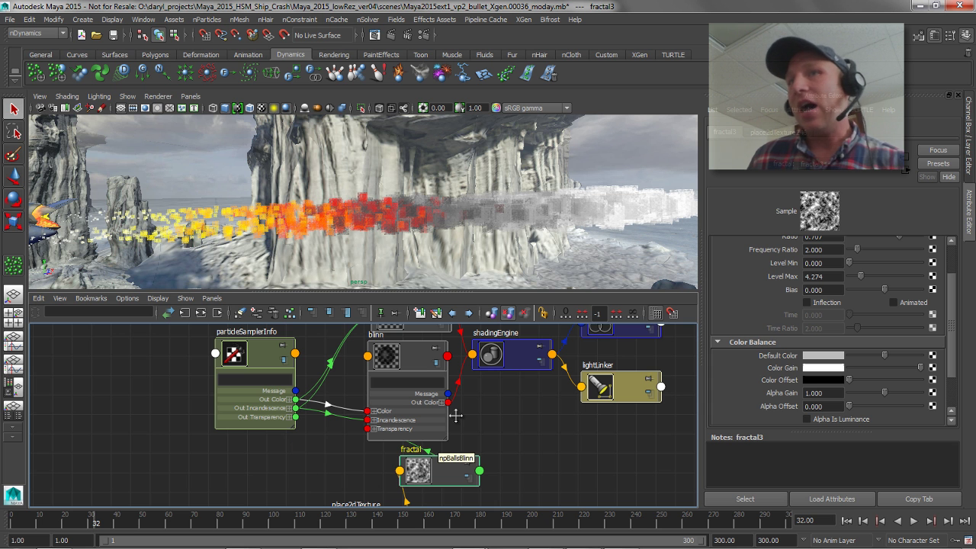
pyautogui.keyDown('alt'); pyautogui.moveTo(338, 449); pyautogui.dragTo(283, 434, button='middle'); pyautogui.keyUp('alt')
pyautogui.keyDown('alt'); pyautogui.moveTo(243, 410); pyautogui.dragTo(221, 435, button='middle'); pyautogui.keyUp('alt')
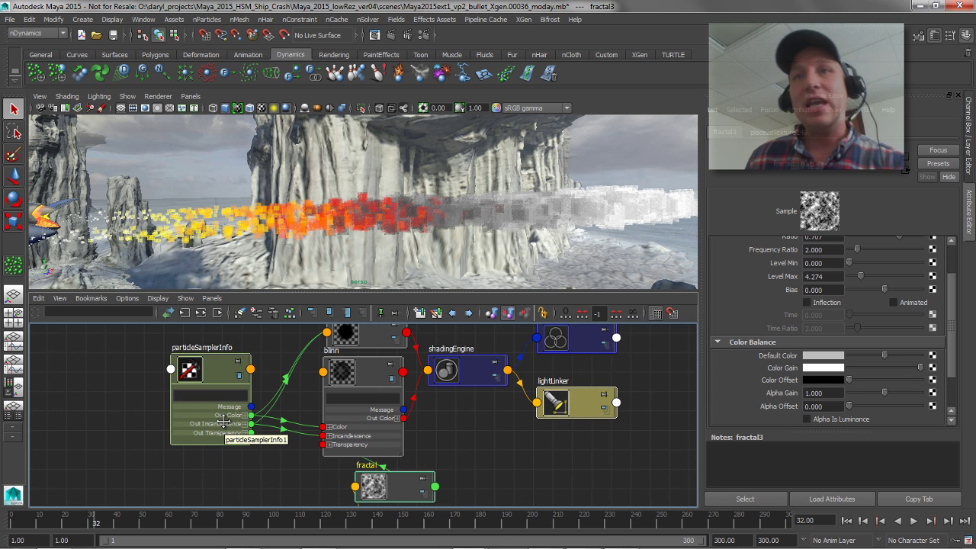
# Step: Expand the fractal node to its full attribute list and move the place2dTexture node out from beside it
pyautogui.moveTo(385, 482)
pyautogui.mouseDown()
pyautogui.moveTo(320, 482)
pyautogui.moveTo(396, 481)
pyautogui.mouseUp()
pyautogui.press('2')
pyautogui.keyDown('alt'); pyautogui.moveTo(479, 464); pyautogui.dragTo(528, 381, button='middle'); pyautogui.keyUp('alt')
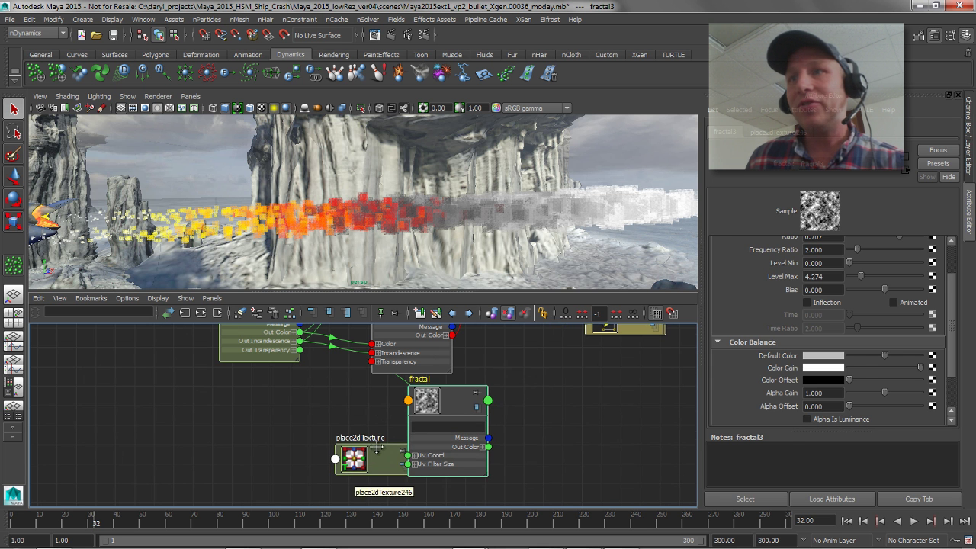
pyautogui.moveTo(347, 461); pyautogui.dragTo(394, 512)
pyautogui.moveTo(458, 399); pyautogui.dragTo(409, 404)
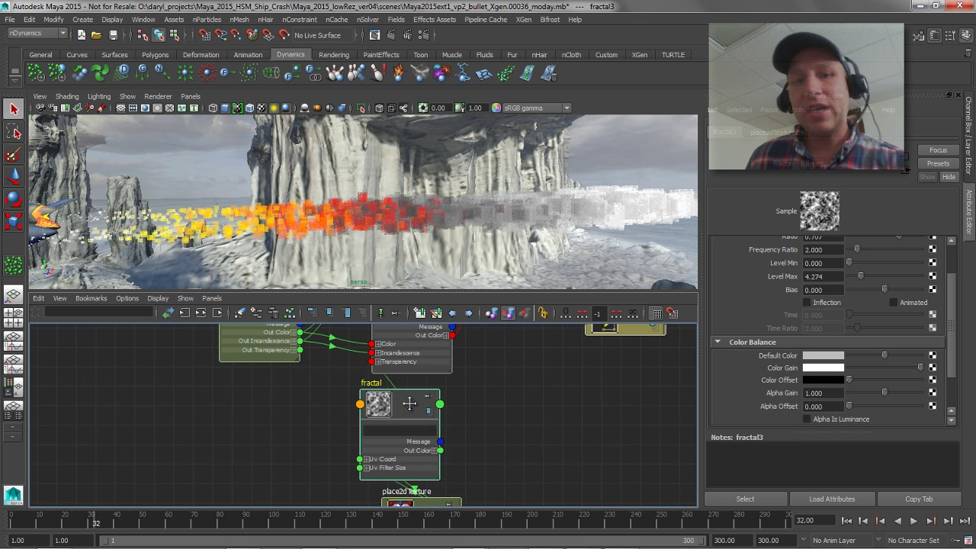
pyautogui.press('3')
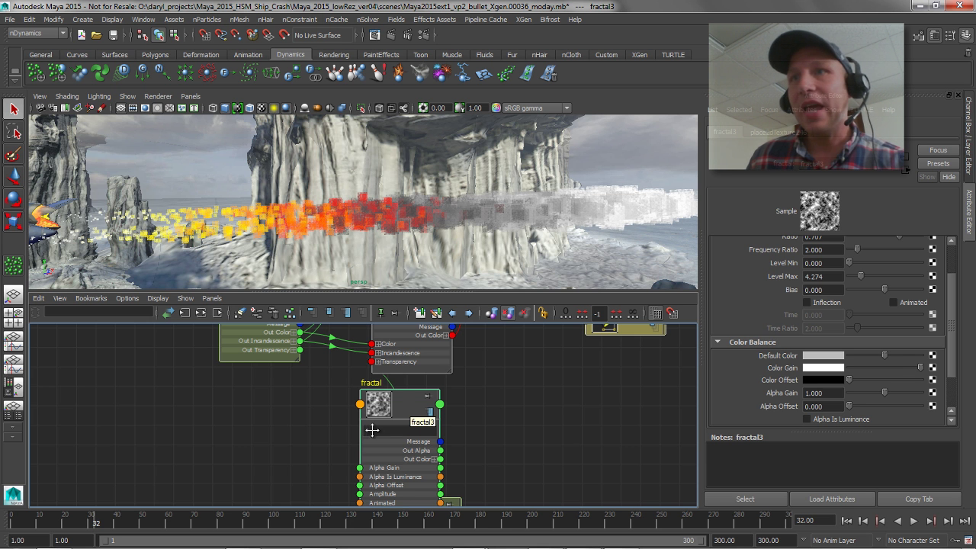
pyautogui.moveTo(369, 430); pyautogui.dragTo(375, 394, button='middle')
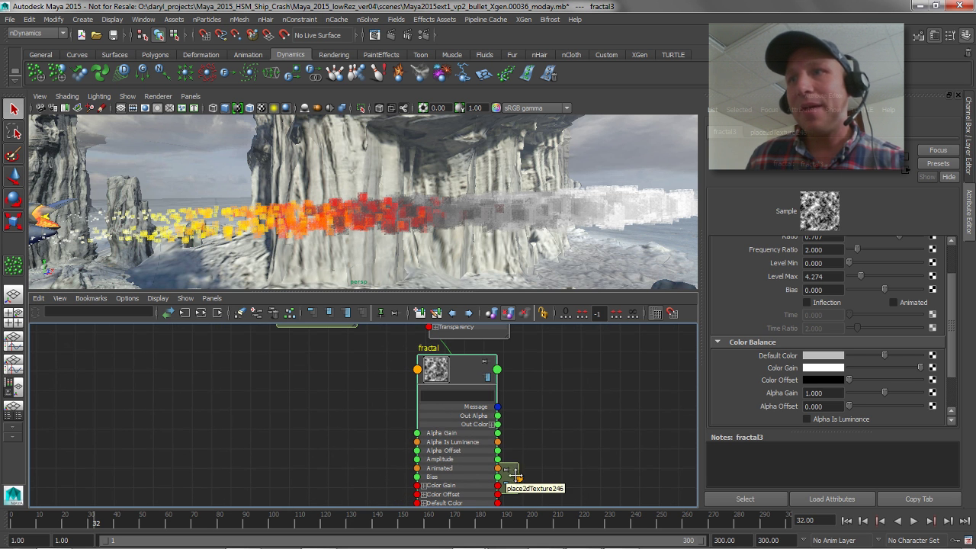
# Step: Connect particleSamplerInfo's Out Transparency to the fractal's Color Offset, spacing out the nodes to reach both attributes
pyautogui.moveTo(512, 480); pyautogui.dragTo(665, 478)
pyautogui.keyDown('alt'); pyautogui.moveTo(517, 462); pyautogui.dragTo(527, 482, button='middle'); pyautogui.keyUp('alt')
pyautogui.moveTo(330, 344); pyautogui.dragTo(366, 468)
pyautogui.moveTo(366, 468); pyautogui.dragTo(355, 354, button='middle')
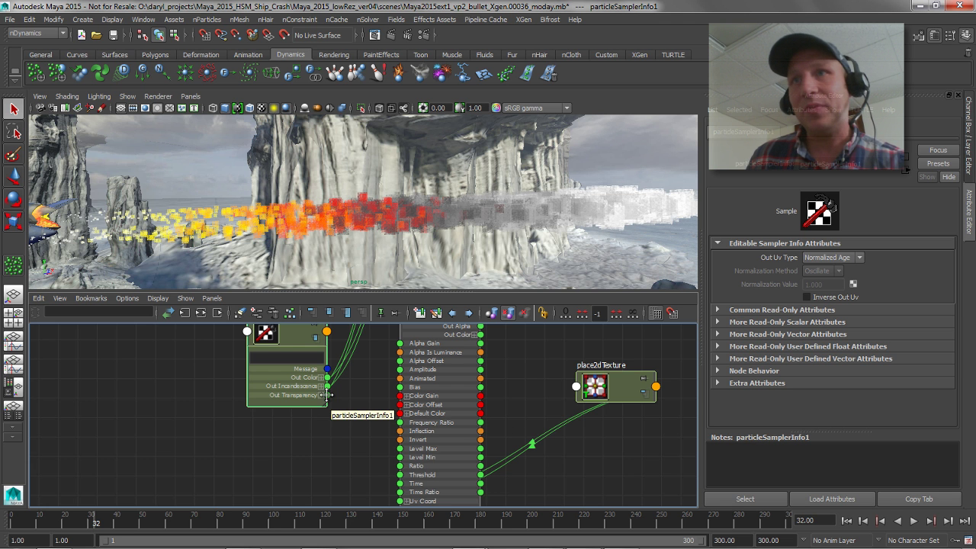
pyautogui.moveTo(327, 395); pyautogui.dragTo(400, 405)
pyautogui.keyDown('alt'); pyautogui.moveTo(439, 240); pyautogui.dragTo(453, 250); pyautogui.keyUp('alt')
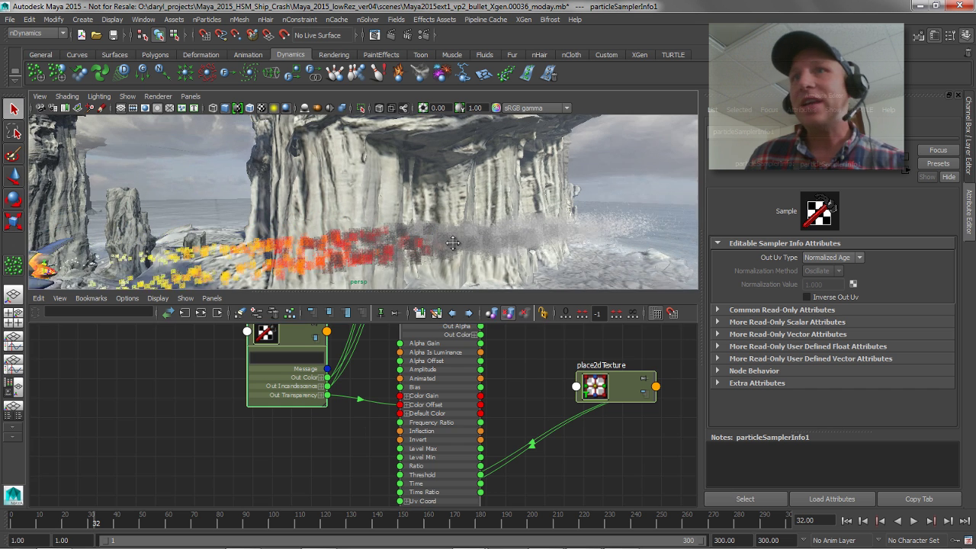
pyautogui.keyDown('alt'); pyautogui.moveTo(453, 249); pyautogui.dragTo(454, 256, button='middle'); pyautogui.keyUp('alt')
pyautogui.keyDown('alt'); pyautogui.moveTo(498, 390); pyautogui.dragTo(419, 469, button='middle'); pyautogui.keyUp('alt')
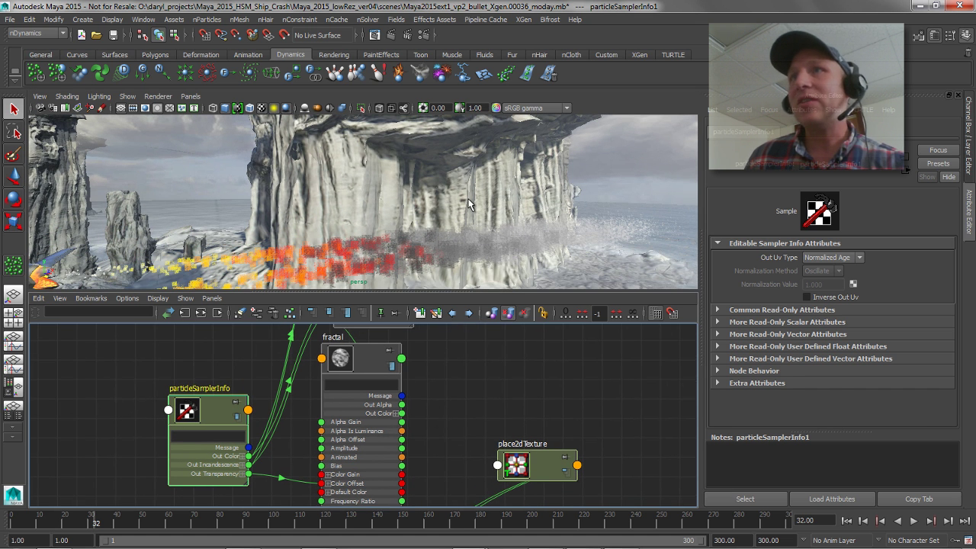
# Step: Add a middle point to the nParticle's Opacity Scale ramp at position 0.496 with value 0.560
pyautogui.click(453, 244)
pyautogui.moveTo(957, 325); pyautogui.dragTo(956, 281)
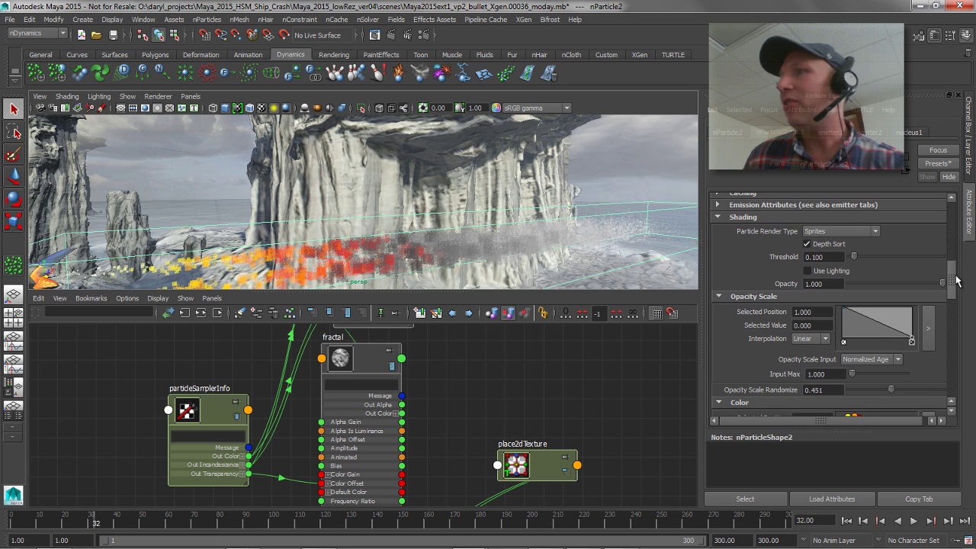
pyautogui.click(884, 317)
pyautogui.moveTo(883, 318); pyautogui.dragTo(881, 326)
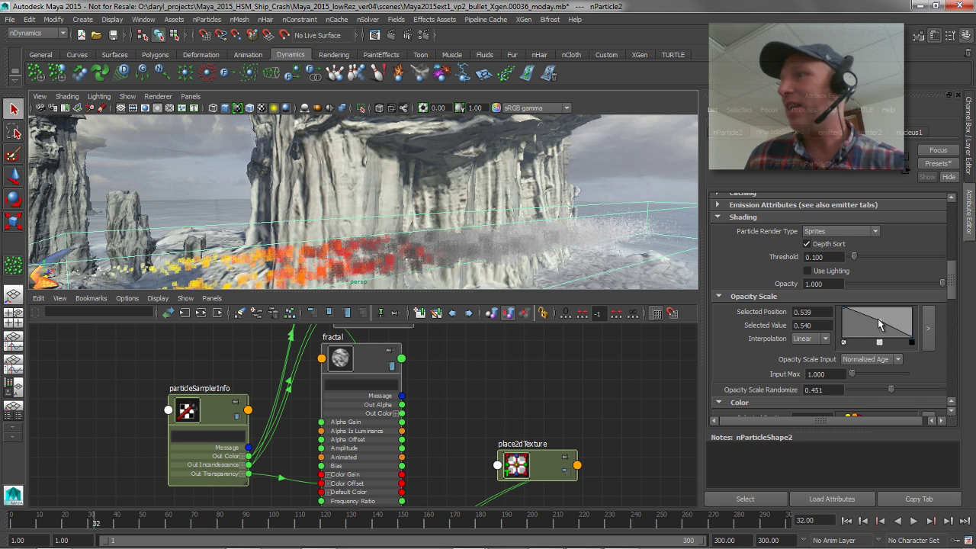
pyautogui.moveTo(877, 320); pyautogui.dragTo(876, 320)
# Step: Review the fractal's attributes and the nParticle trail's opacity from a wider view of the ship
pyautogui.keyDown('alt'); pyautogui.moveTo(391, 375); pyautogui.dragTo(401, 350, button='middle'); pyautogui.keyUp('alt')
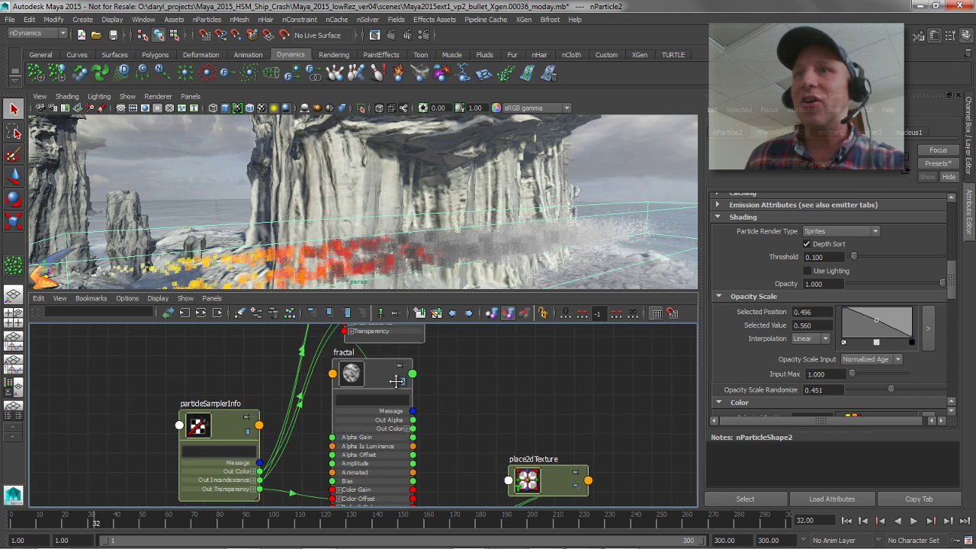
pyautogui.moveTo(384, 379); pyautogui.dragTo(380, 376)
pyautogui.keyDown('alt'); pyautogui.moveTo(467, 232); pyautogui.dragTo(491, 227); pyautogui.keyUp('alt')
pyautogui.scroll(-1, 459, 397)
pyautogui.scroll(-2, 459, 397)
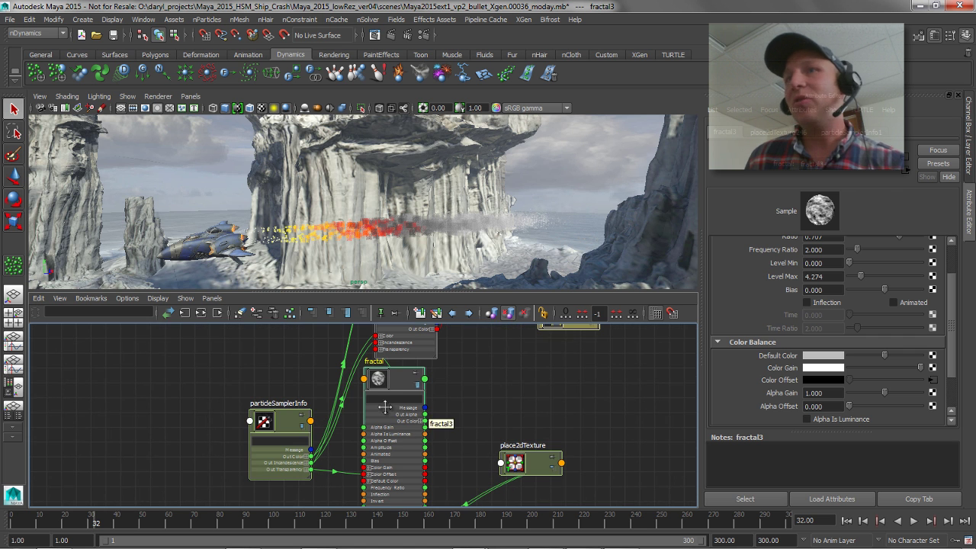
pyautogui.click(571, 217)
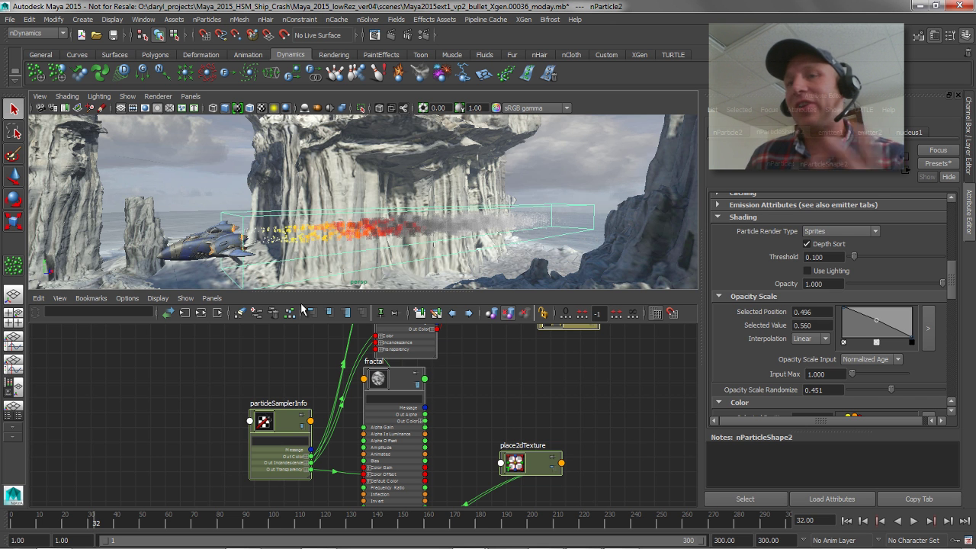
# Step: Delete the connection from particleSamplerInfo's Out Transparency to the fractal's Color Offset
pyautogui.keyDown('alt'); pyautogui.moveTo(344, 462); pyautogui.dragTo(346, 424, button='middle'); pyautogui.keyUp('alt')
pyautogui.moveTo(341, 426); pyautogui.dragTo(334, 449)
pyautogui.press('Delete')
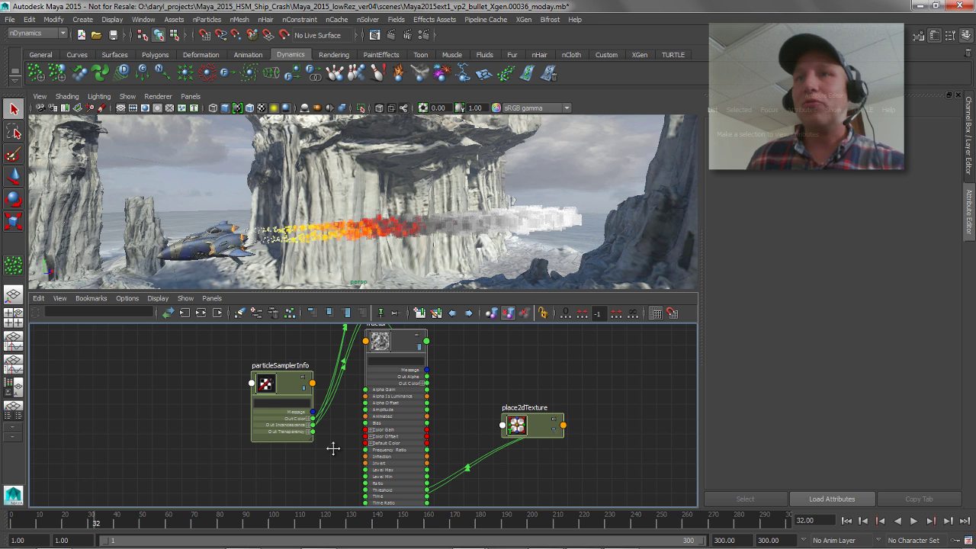
# Step: Space out particleSamplerInfo and the fractal, create a Ramp texture node between them, and open the ramp's attributes
pyautogui.moveTo(277, 378); pyautogui.dragTo(230, 357)
pyautogui.keyDown('alt'); pyautogui.moveTo(339, 401); pyautogui.dragTo(345, 428, button='middle'); pyautogui.keyUp('alt')
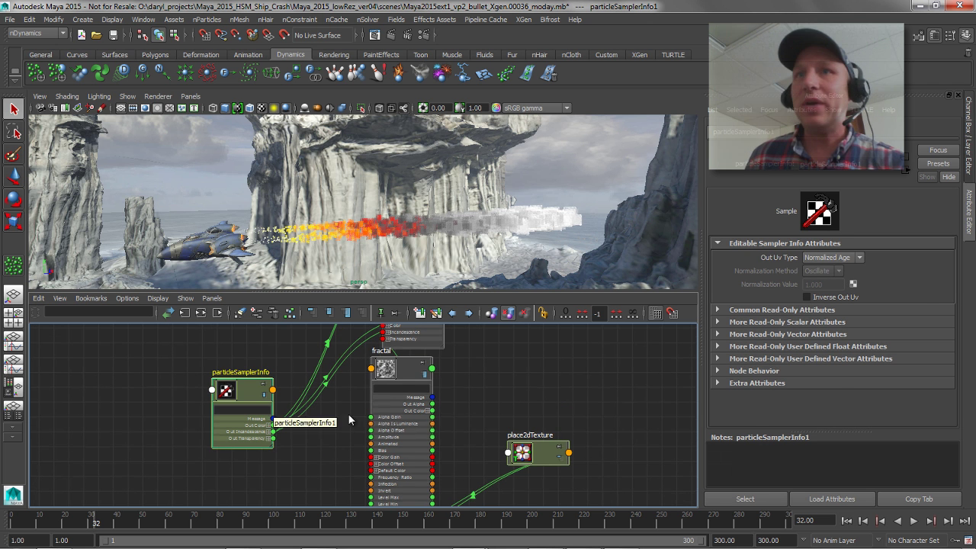
pyautogui.moveTo(424, 412); pyautogui.dragTo(437, 421)
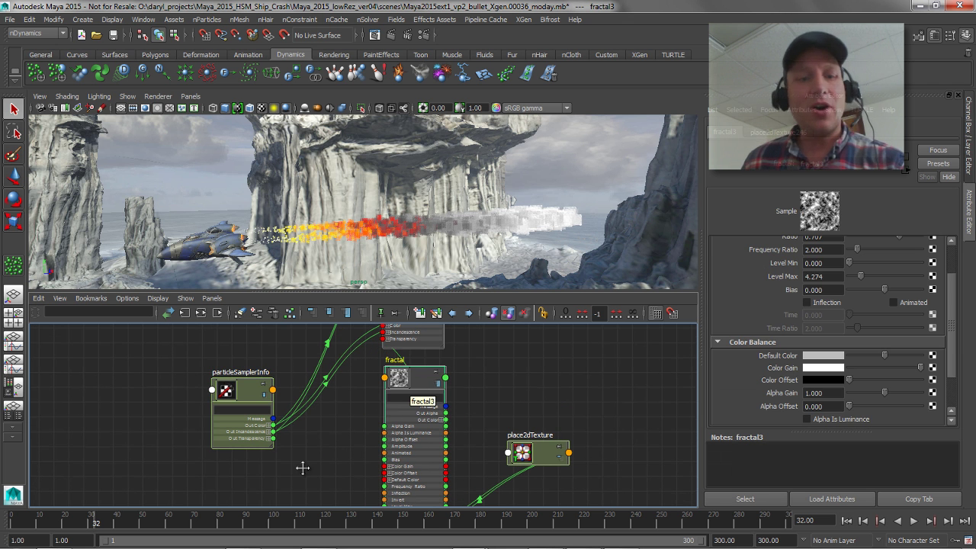
pyautogui.press('Tab')
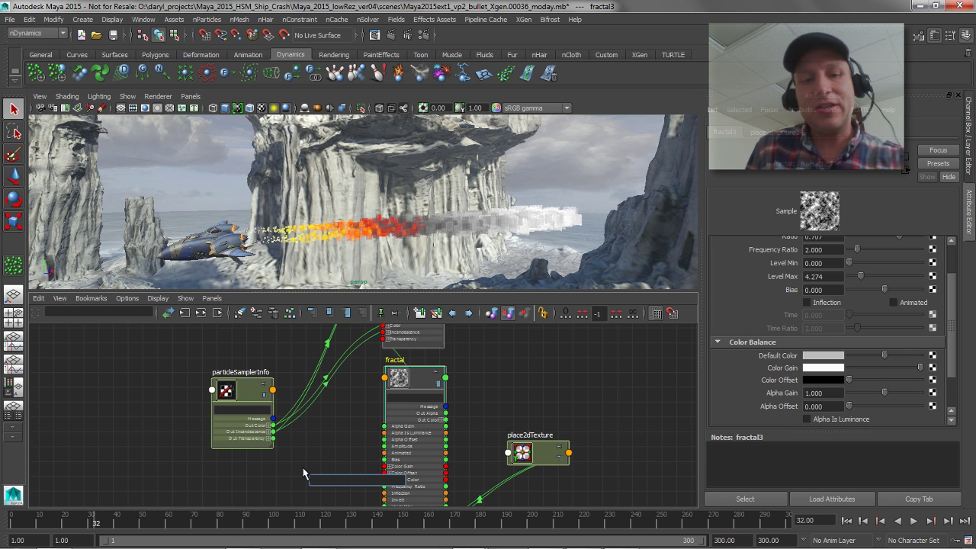
pyautogui.write('ramp')
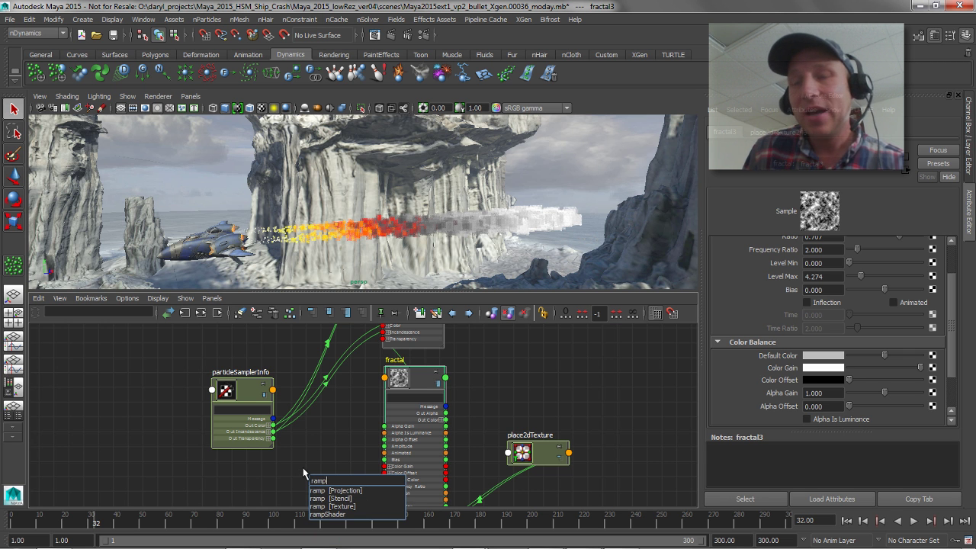
pyautogui.press('Down')
pyautogui.press('Down')
pyautogui.press('Down')
pyautogui.press('Return')
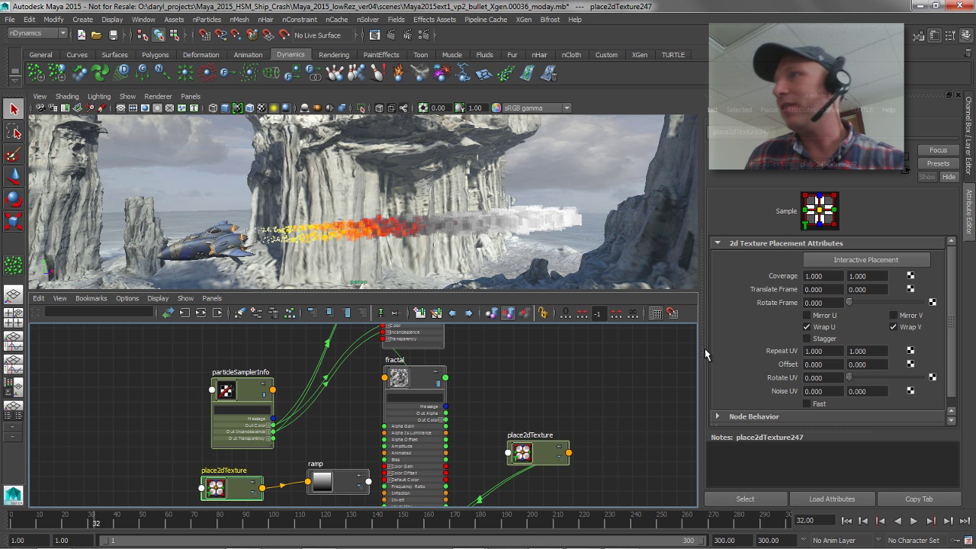
pyautogui.click(355, 488)
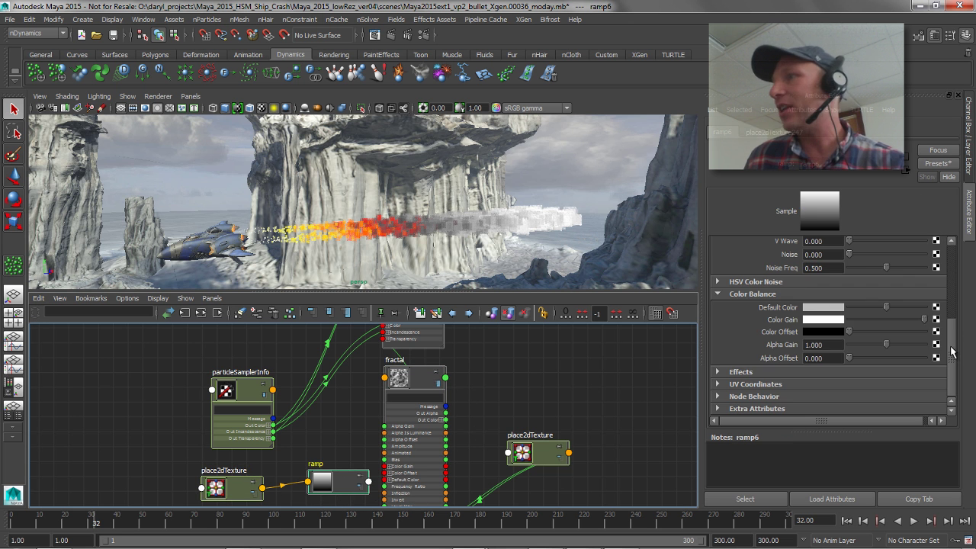
pyautogui.scroll(5, 906, 244)
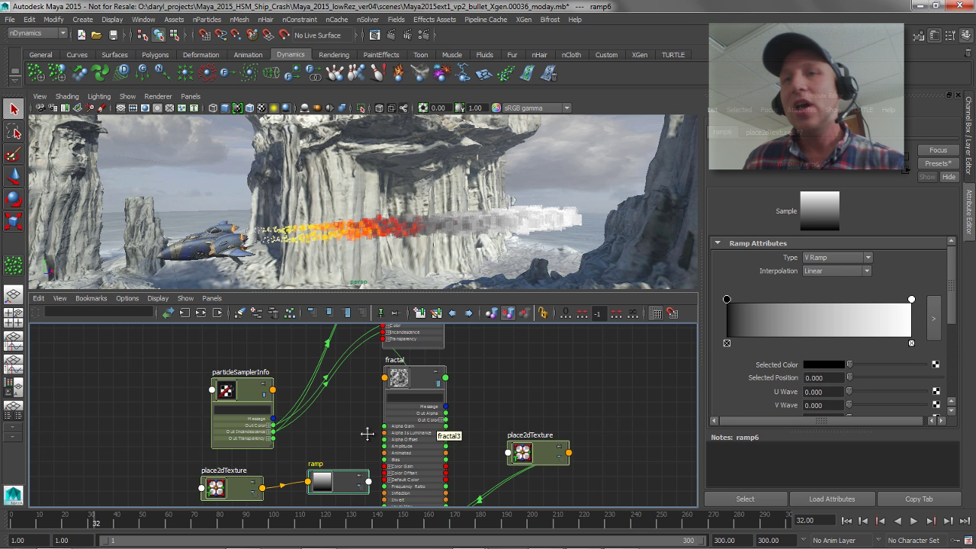
# Step: Move particleSamplerInfo away from the new ramp and expand it to show its full attribute list
pyautogui.keyDown('alt'); pyautogui.moveTo(320, 475); pyautogui.dragTo(396, 406, button='middle'); pyautogui.keyUp('alt')
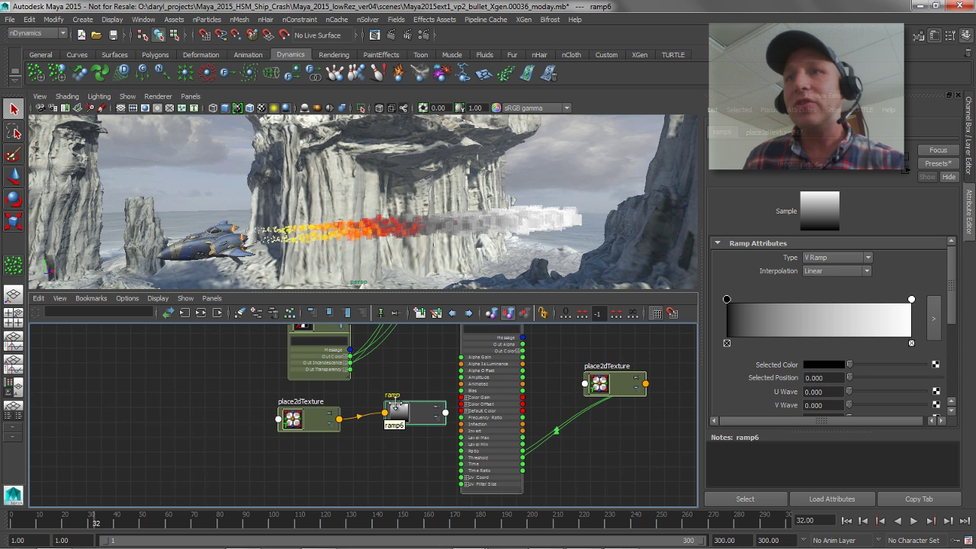
pyautogui.click(327, 428)
pyautogui.click(404, 418)
pyautogui.keyDown('alt'); pyautogui.moveTo(404, 418); pyautogui.dragTo(398, 456, button='middle'); pyautogui.keyUp('alt')
pyautogui.moveTo(316, 358); pyautogui.dragTo(217, 369)
pyautogui.press('3')
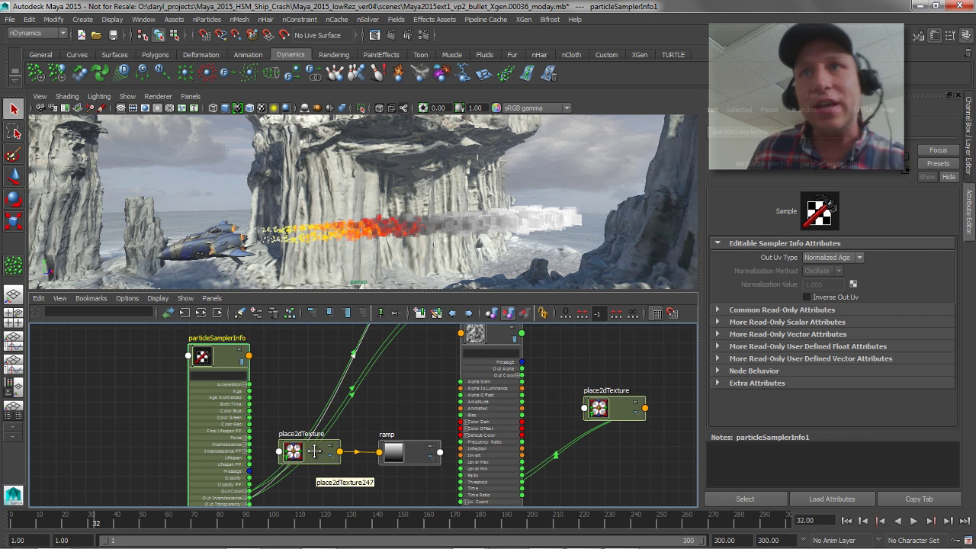
pyautogui.keyDown('alt'); pyautogui.moveTo(263, 407); pyautogui.dragTo(278, 402, button='right'); pyautogui.keyUp('alt')
pyautogui.press('2')
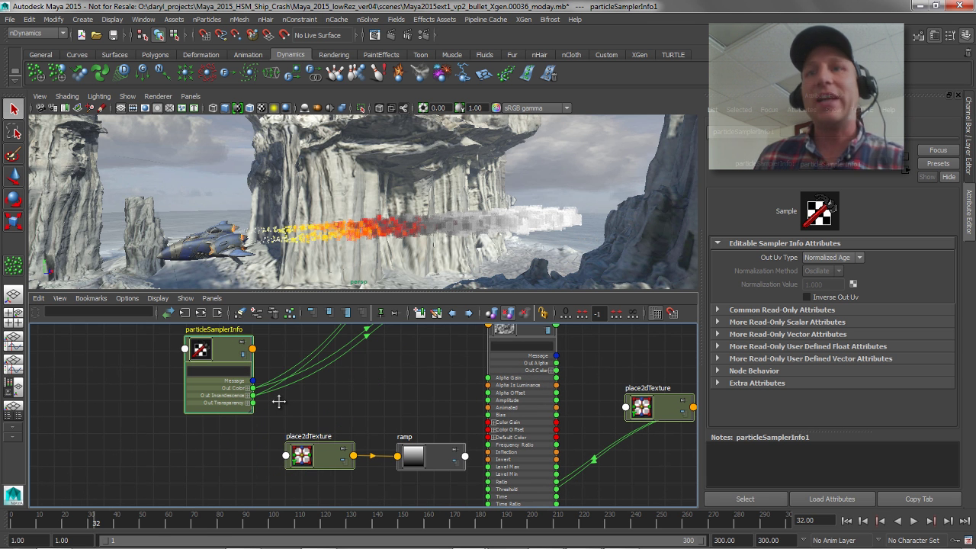
pyautogui.press('3')
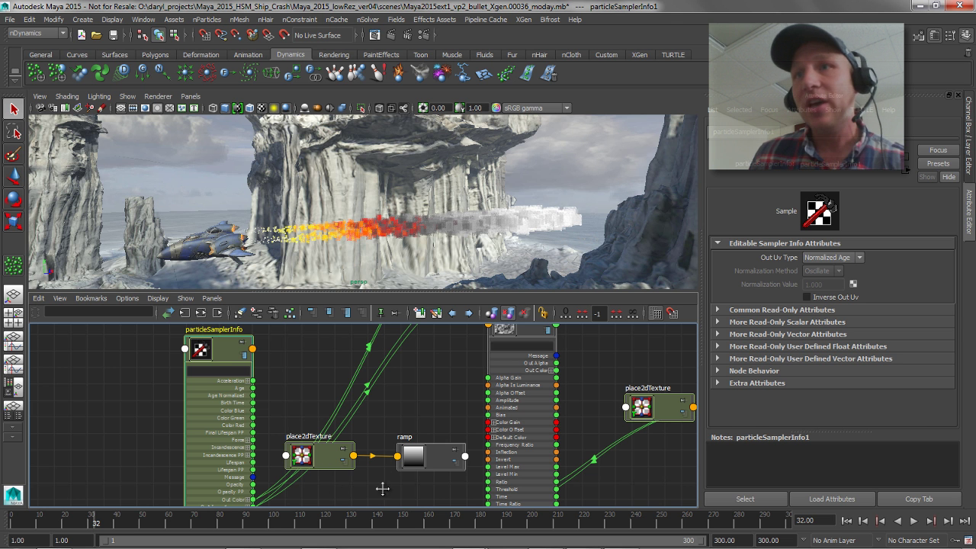
# Step: Move the ramp node up slightly and delete the place2dTexture node feeding it
pyautogui.moveTo(431, 460); pyautogui.dragTo(413, 436)
pyautogui.click(324, 452)
pyautogui.press('Delete')
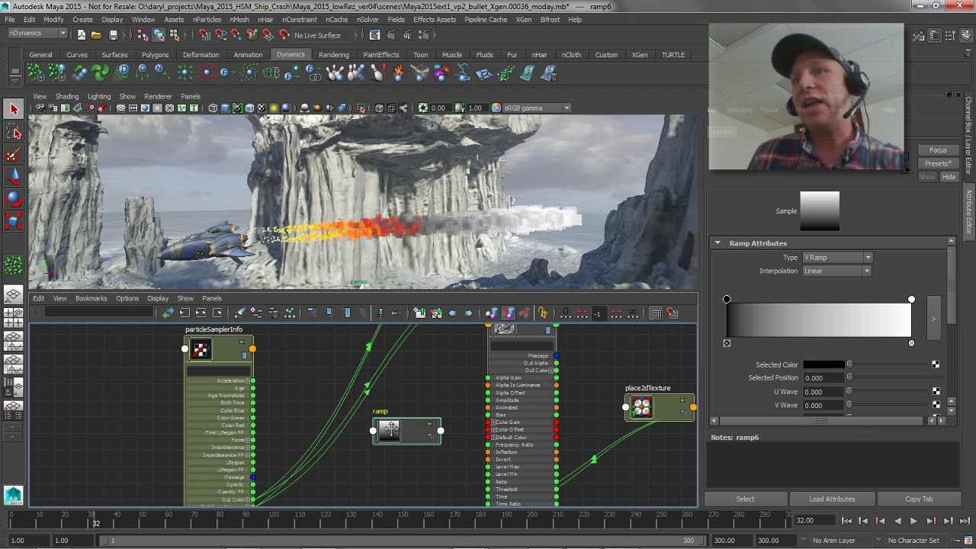
# Step: Reposition the ramp between particleSamplerInfo and the fractal, and expand it to its custom attribute view
pyautogui.press('3')
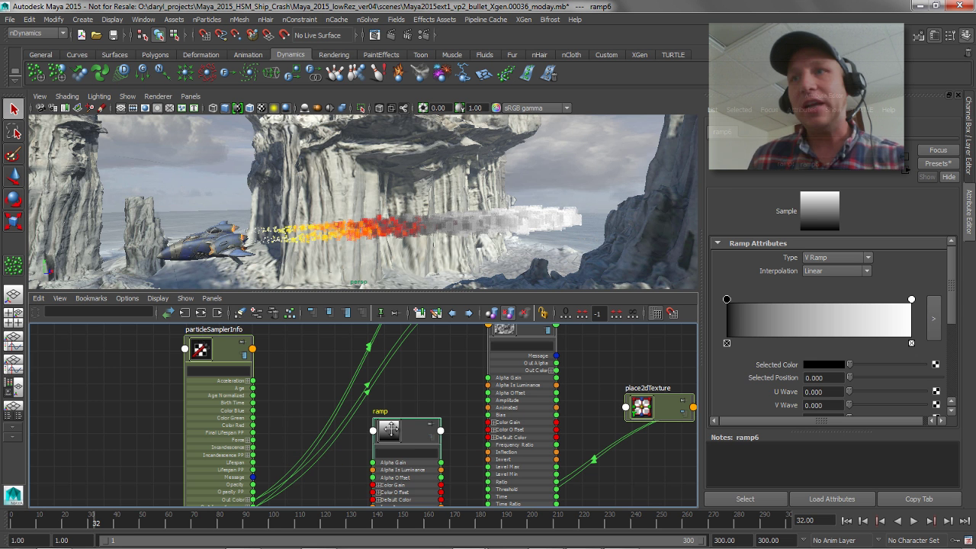
pyautogui.moveTo(390, 429); pyautogui.dragTo(412, 392)
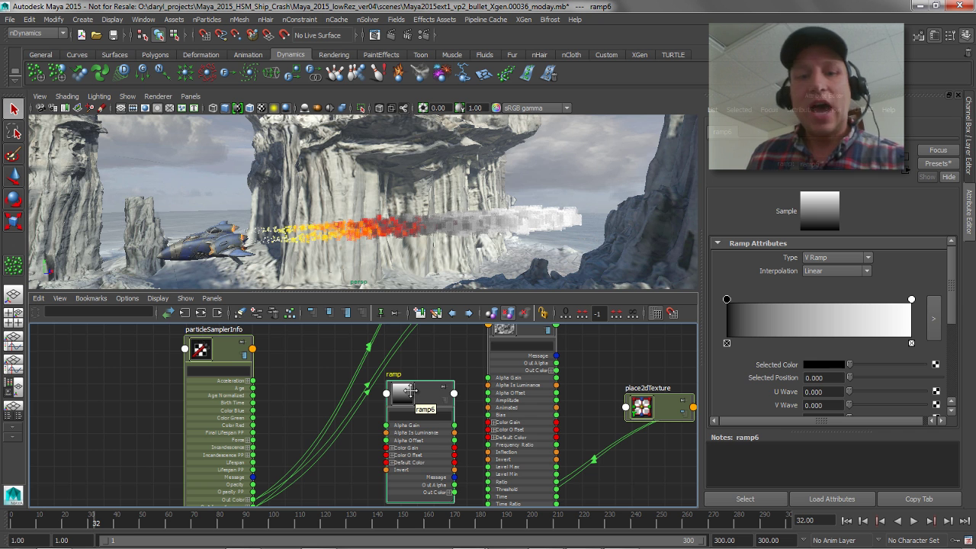
pyautogui.press('3')
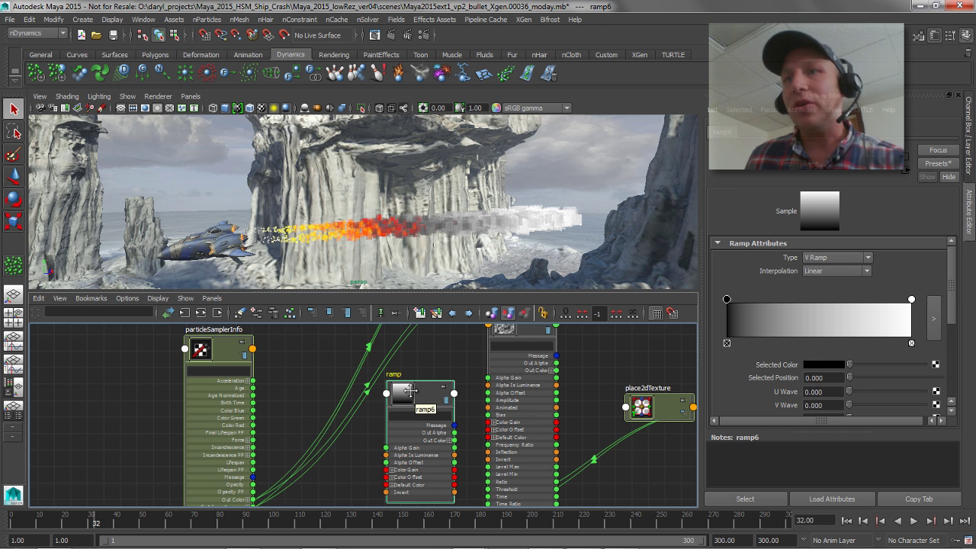
pyautogui.press('4')
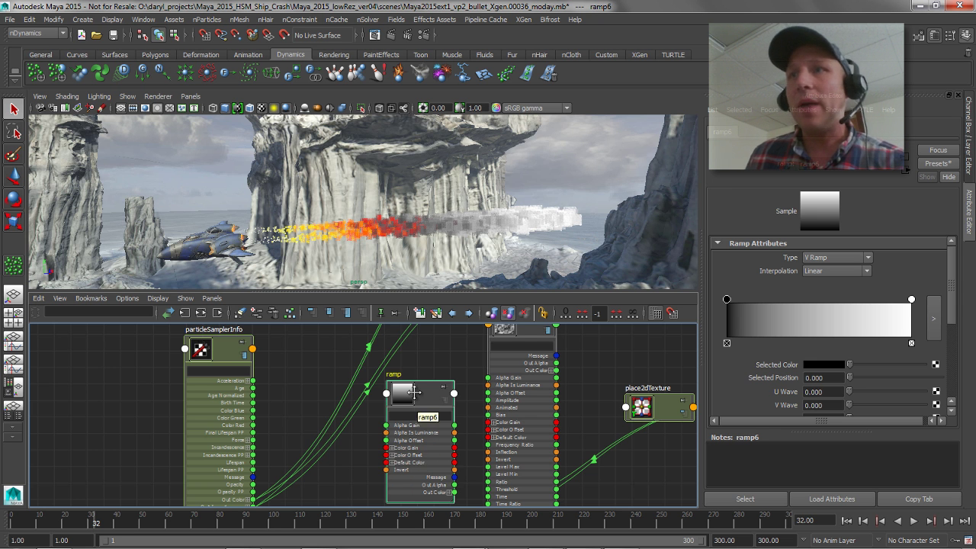
# Step: Edit the ramp's custom attribute list to include V Coord, and finish the list editing
pyautogui.rightClick(414, 392)
pyautogui.rightClick(414, 392)
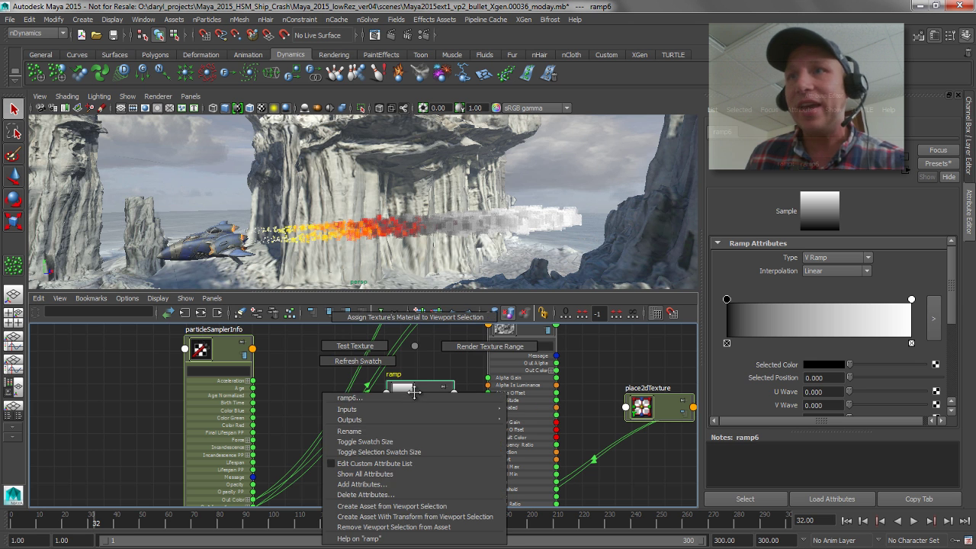
pyautogui.click(410, 464)
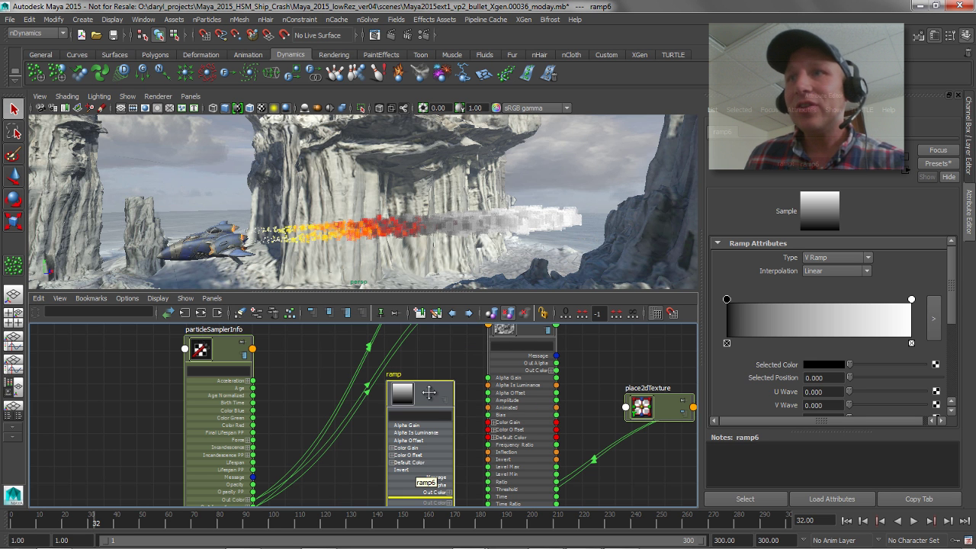
pyautogui.scroll(-3, 440, 408)
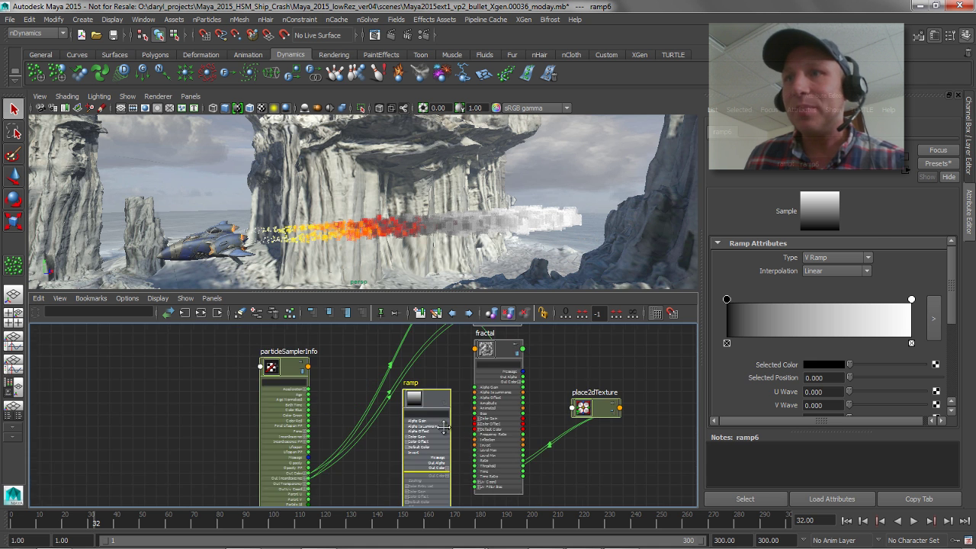
pyautogui.scroll(4, 397, 420)
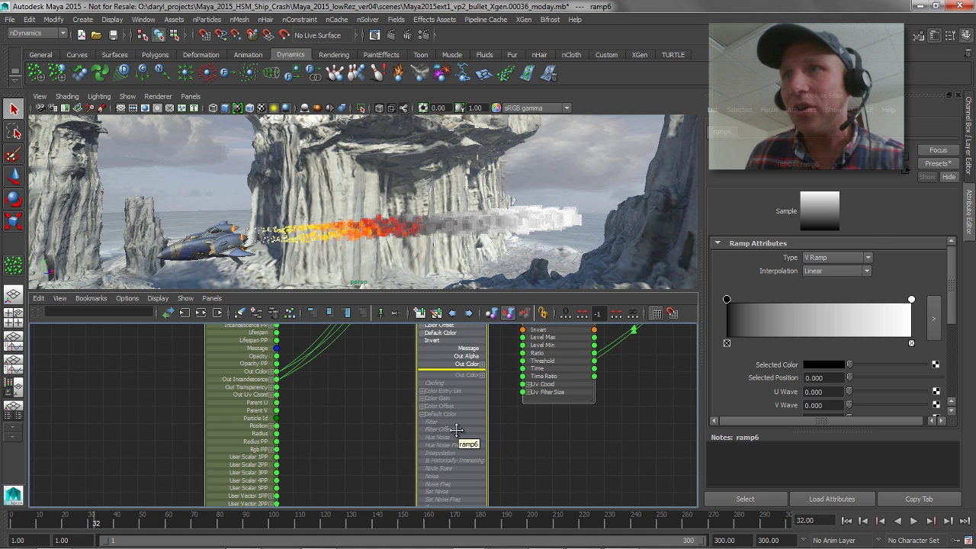
pyautogui.keyDown('alt'); pyautogui.moveTo(452, 451); pyautogui.dragTo(442, 355, button='middle'); pyautogui.keyUp('alt')
pyautogui.keyDown('alt'); pyautogui.moveTo(484, 435); pyautogui.dragTo(484, 451, button='middle'); pyautogui.keyUp('alt')
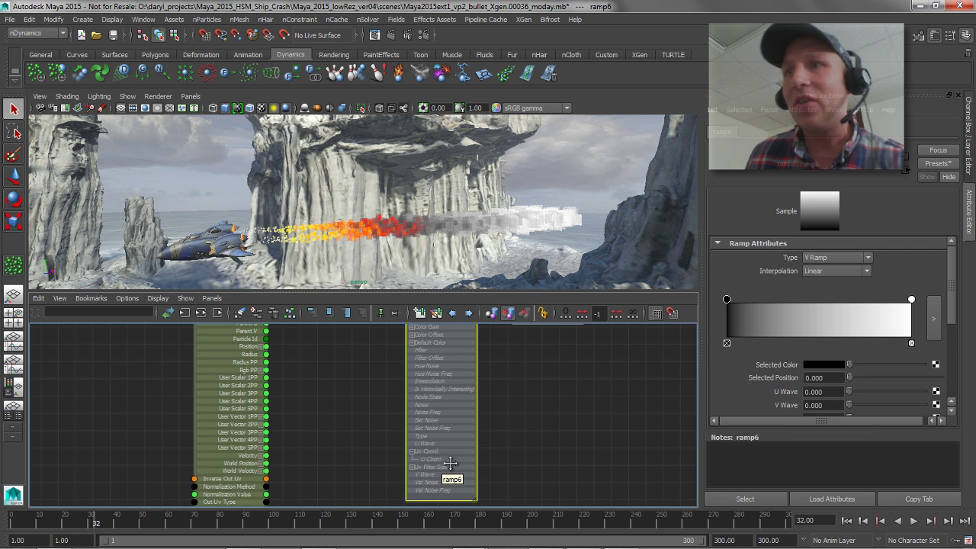
pyautogui.keyDown('alt'); pyautogui.moveTo(419, 452); pyautogui.dragTo(422, 471, button='middle'); pyautogui.keyUp('alt')
pyautogui.keyDown('alt'); pyautogui.moveTo(450, 328); pyautogui.dragTo(421, 468, button='middle'); pyautogui.keyUp('alt')
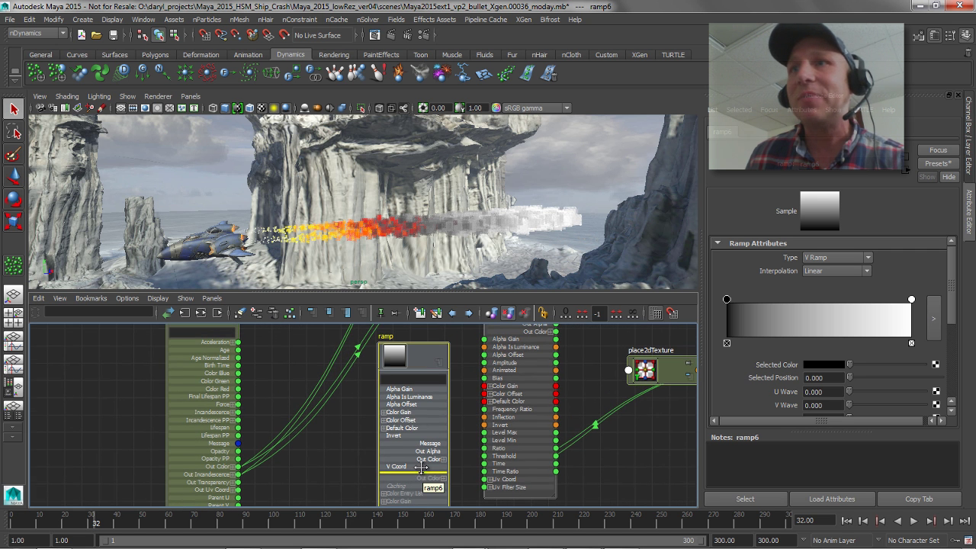
pyautogui.rightClick(414, 357)
pyautogui.click(414, 420)
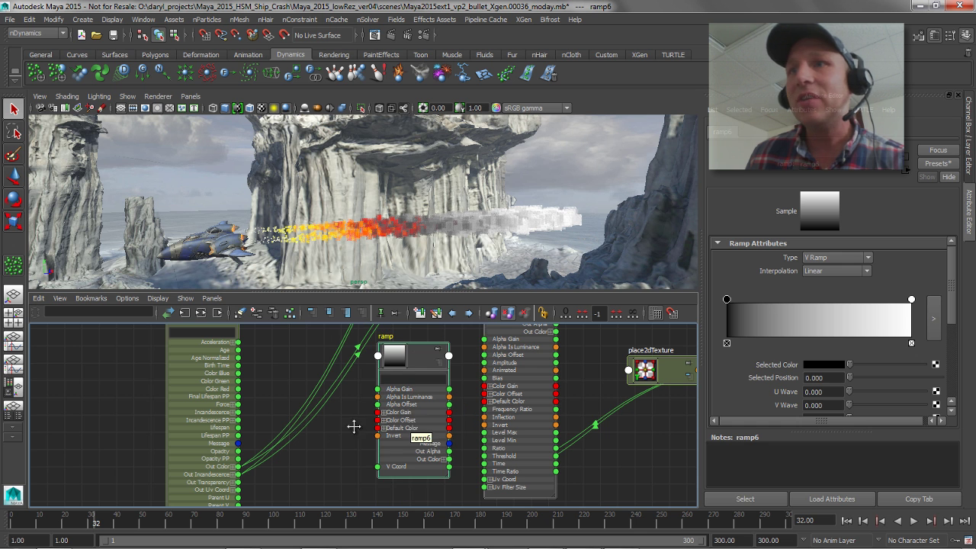
# Step: Show the ramp in its custom attribute view and connect particleSamplerInfo's Age Normalized to the ramp's V Coord
pyautogui.click(338, 439)
pyautogui.click(413, 355)
pyautogui.press('1')
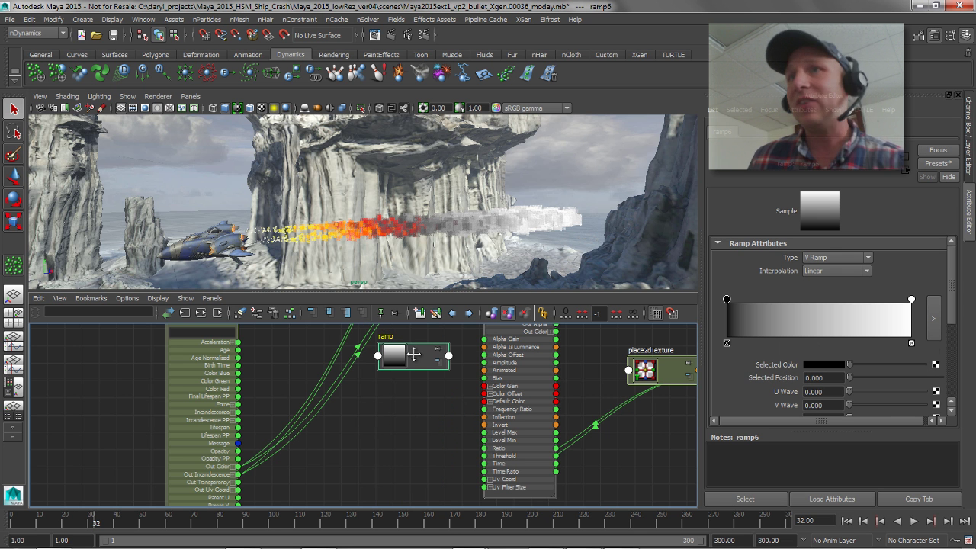
pyautogui.press('4')
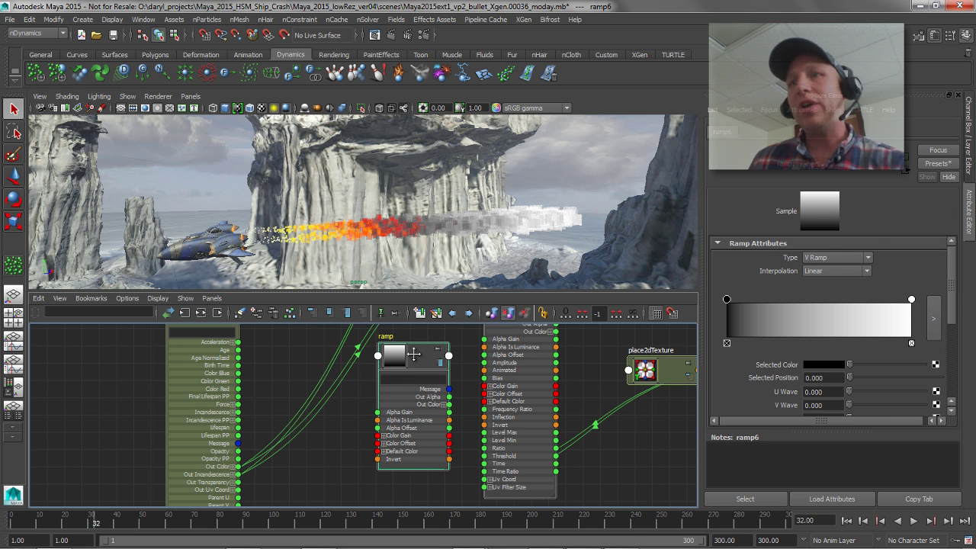
pyautogui.press('4')
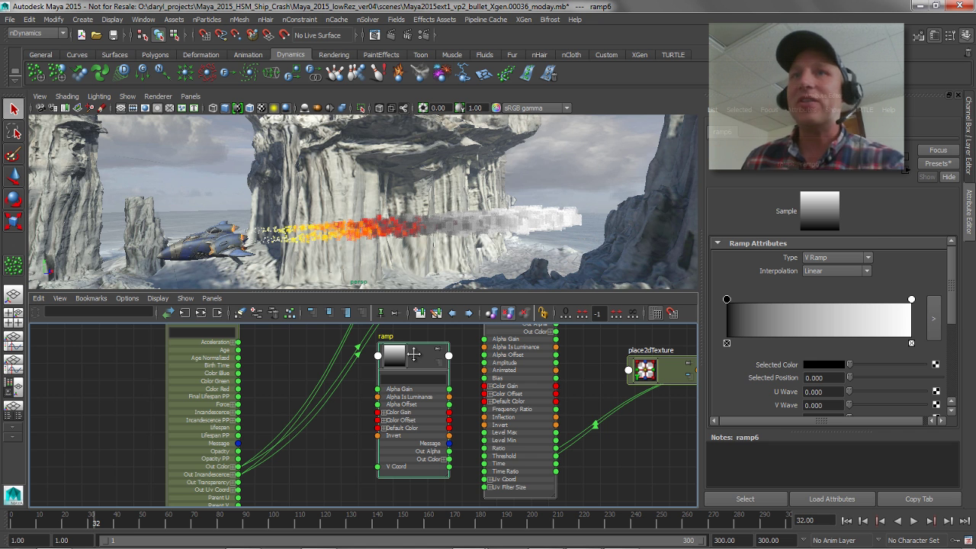
pyautogui.moveTo(239, 357); pyautogui.dragTo(379, 466)
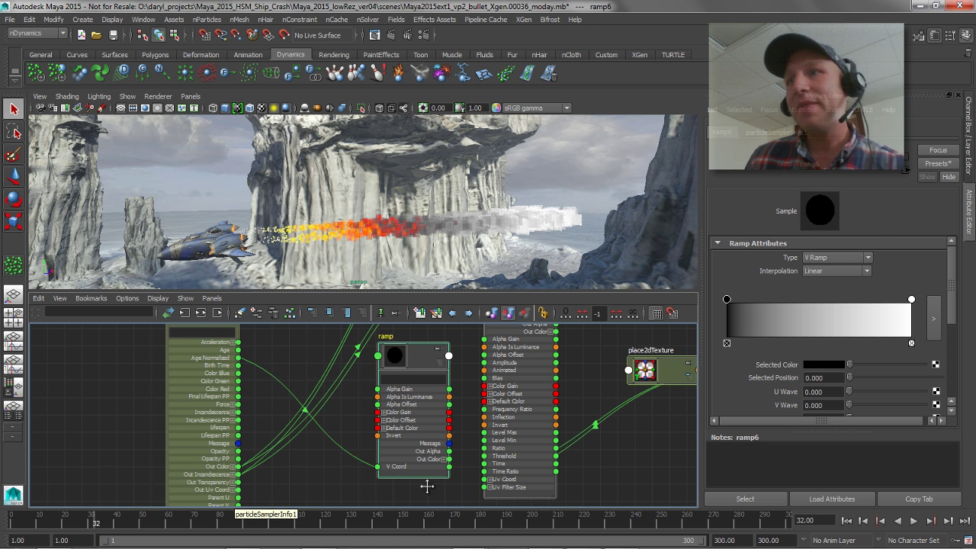
# Step: Expand the ramp to show all its outputs, connect its Out Color to the fractal's Color Offset, and nudge the ramp clear
pyautogui.keyDown('alt'); pyautogui.moveTo(398, 375); pyautogui.dragTo(355, 391, button='middle'); pyautogui.keyUp('alt')
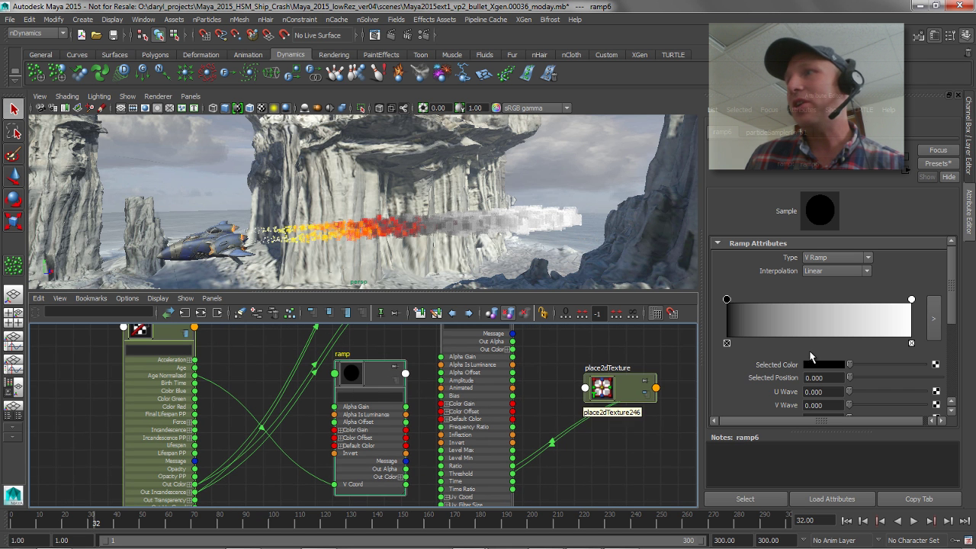
pyautogui.keyDown('alt'); pyautogui.moveTo(502, 455); pyautogui.dragTo(460, 495, button='middle'); pyautogui.keyUp('alt')
pyautogui.scroll(-1, 517, 476)
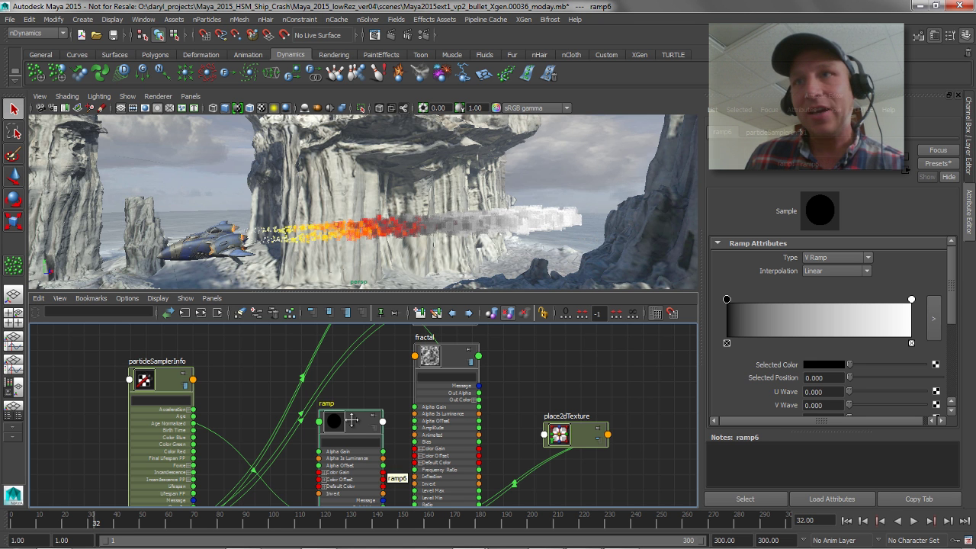
pyautogui.moveTo(352, 419); pyautogui.dragTo(345, 414)
pyautogui.press('2')
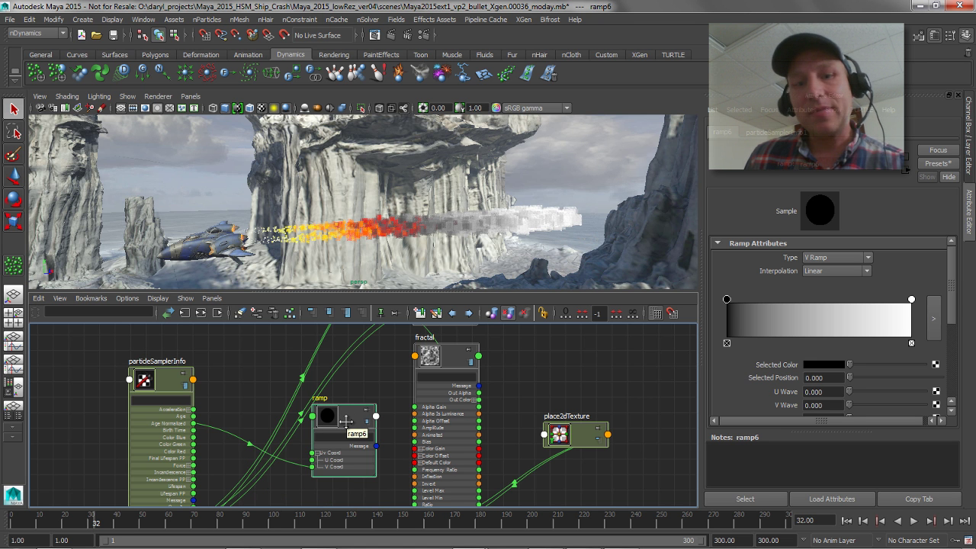
pyautogui.press('3')
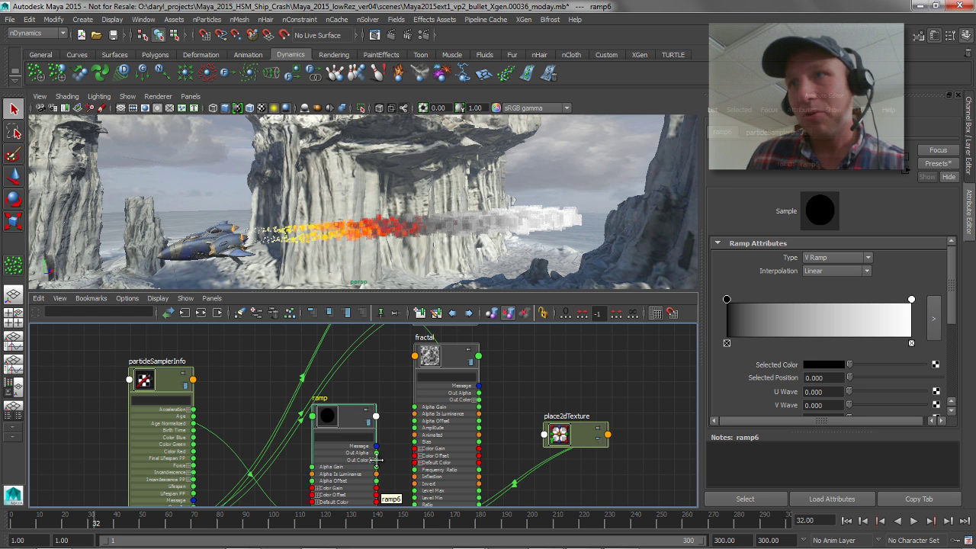
pyautogui.moveTo(376, 460); pyautogui.dragTo(418, 455)
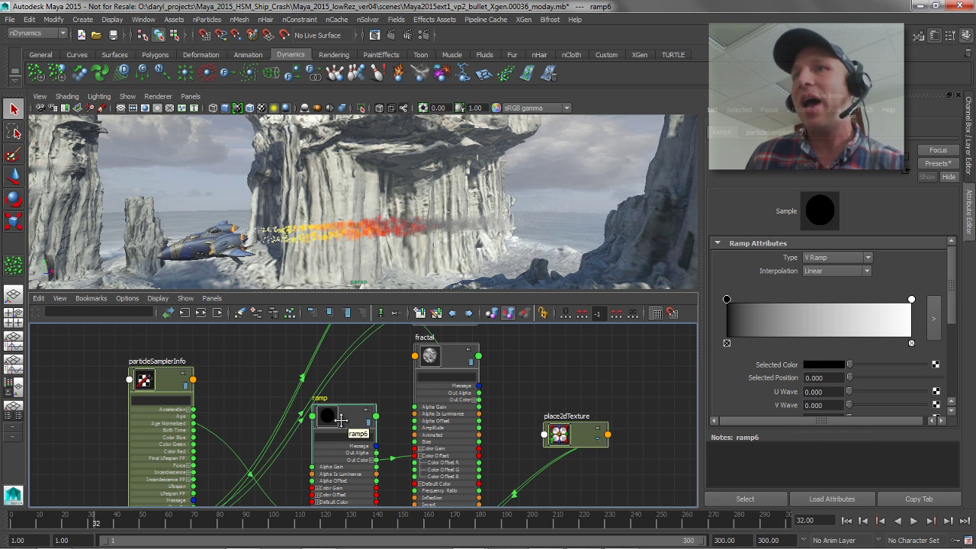
pyautogui.moveTo(346, 415); pyautogui.dragTo(341, 419)
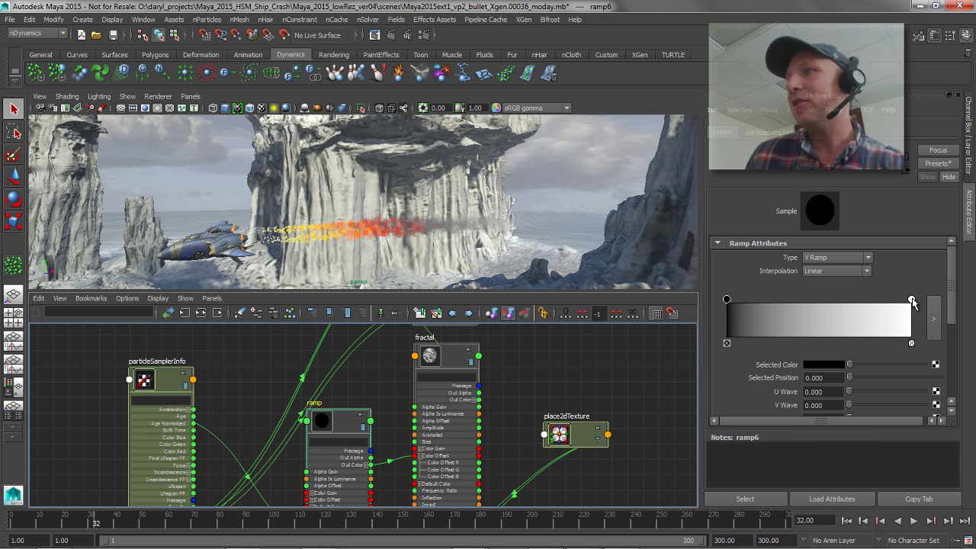
# Step: Select the ramp's white color entry at position 1.000 and review the connected node network
pyautogui.moveTo(912, 303); pyautogui.dragTo(938, 309)
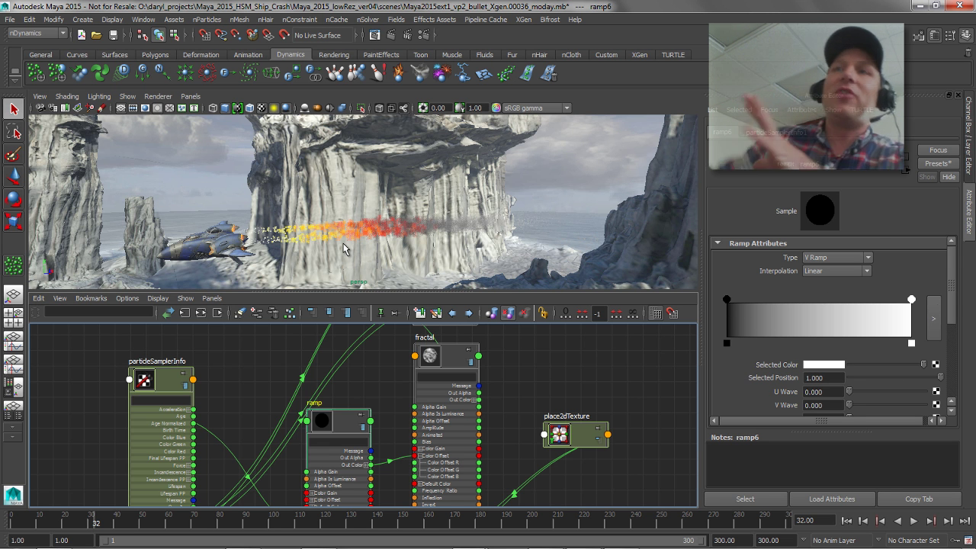
pyautogui.scroll(-3, 435, 405)
pyautogui.scroll(1, 434, 406)
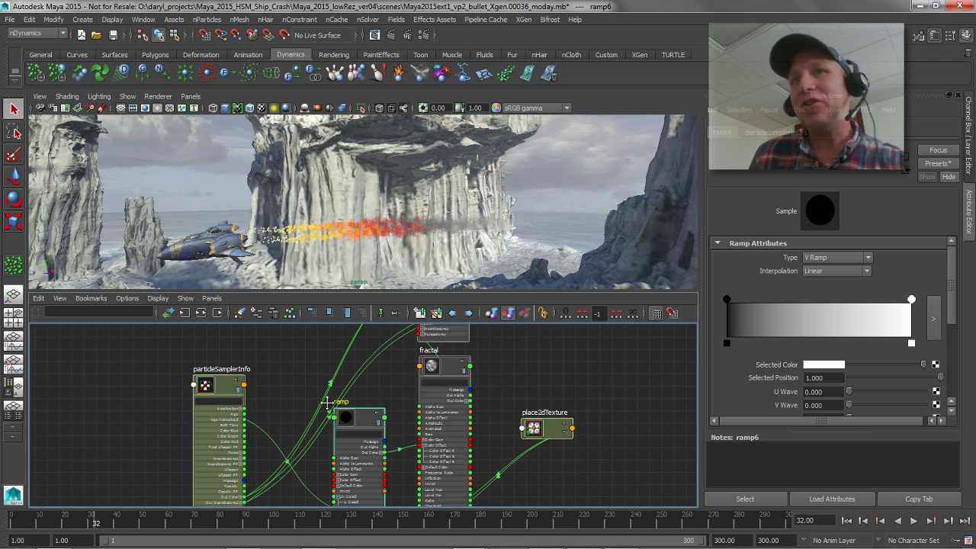
# Step: Reduce the ramp and particleSamplerInfo nodes to their connected attributes, and move the ramp further from the fractal
pyautogui.press('2')
pyautogui.click(205, 386)
pyautogui.press('2')
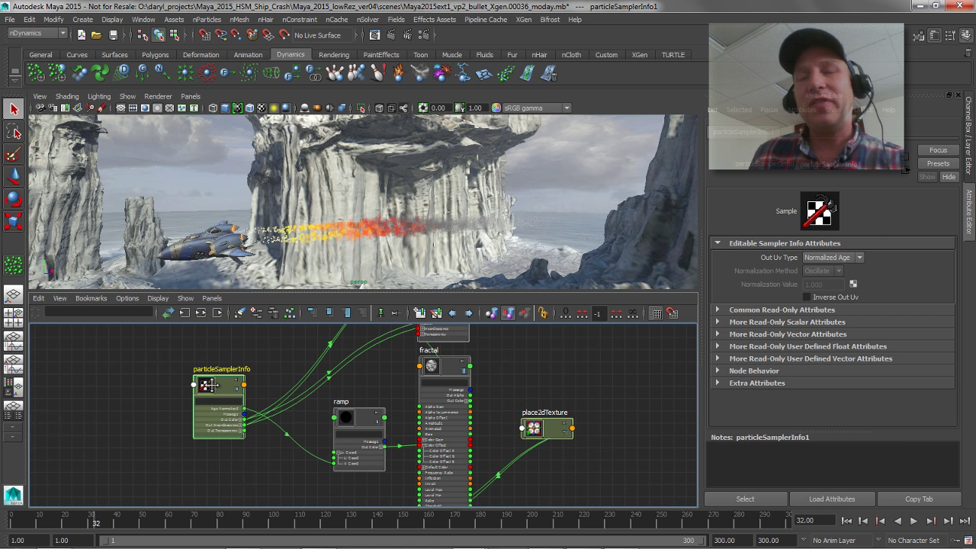
pyautogui.click(356, 231)
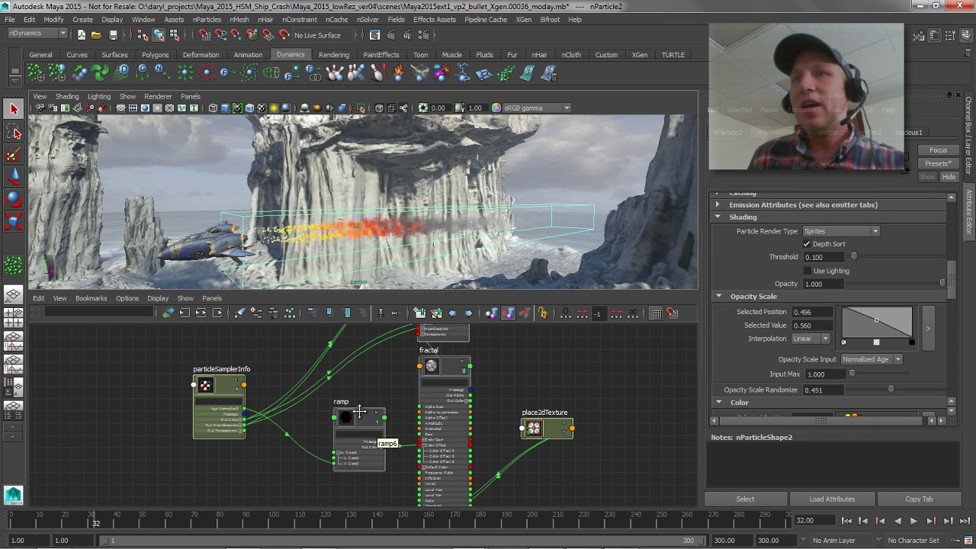
pyautogui.moveTo(351, 418); pyautogui.dragTo(330, 427)
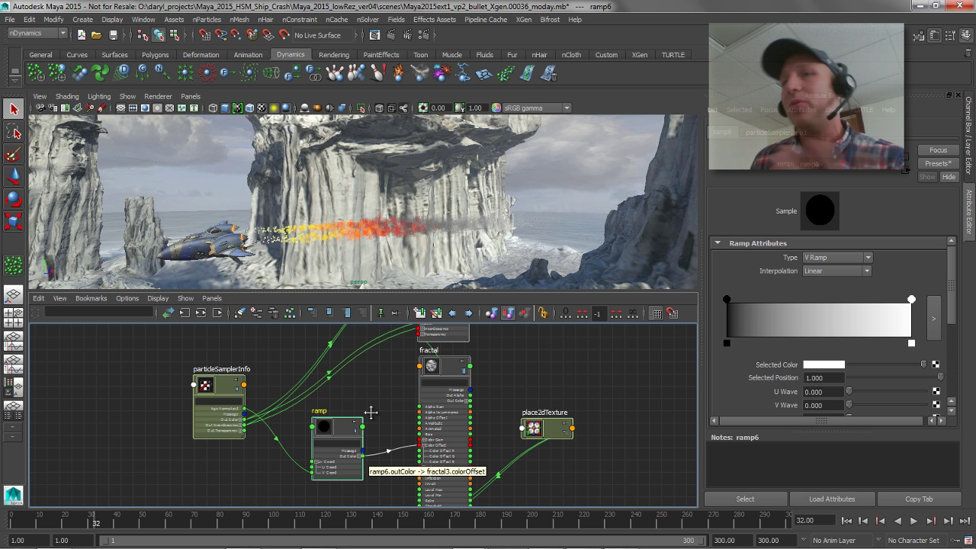
# Step: Examine the sprite particles in the trail up close, and reposition the fractal node below the blinn in the network
pyautogui.keyDown('alt'); pyautogui.moveTo(307, 211); pyautogui.dragTo(374, 215, button='right'); pyautogui.keyUp('alt')
pyautogui.keyDown('alt'); pyautogui.moveTo(354, 205); pyautogui.dragTo(369, 174, button='middle'); pyautogui.keyUp('alt')
pyautogui.keyDown('alt'); pyautogui.moveTo(349, 175); pyautogui.dragTo(372, 183, button='right'); pyautogui.keyUp('alt')
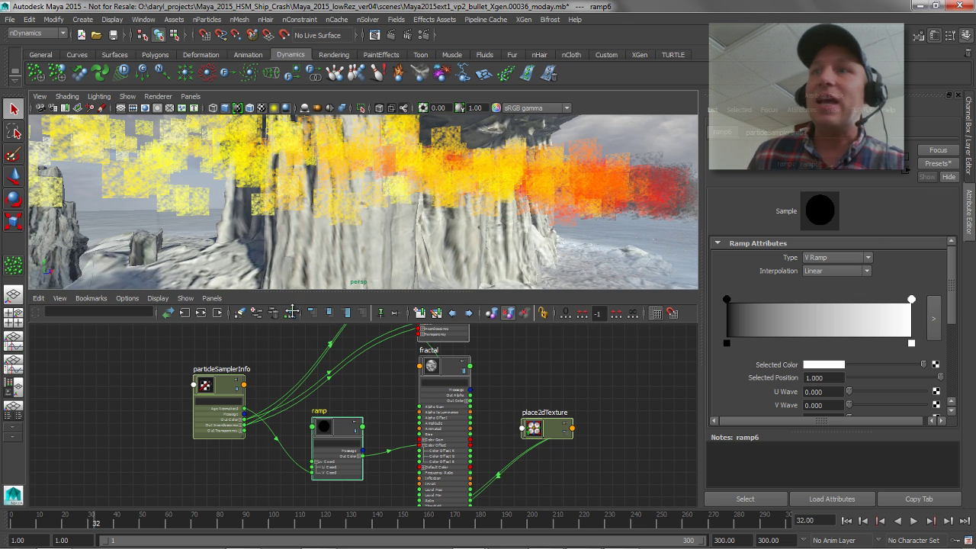
pyautogui.keyDown('alt'); pyautogui.moveTo(407, 393); pyautogui.dragTo(268, 465, button='middle'); pyautogui.keyUp('alt')
pyautogui.moveTo(311, 438); pyautogui.dragTo(269, 453)
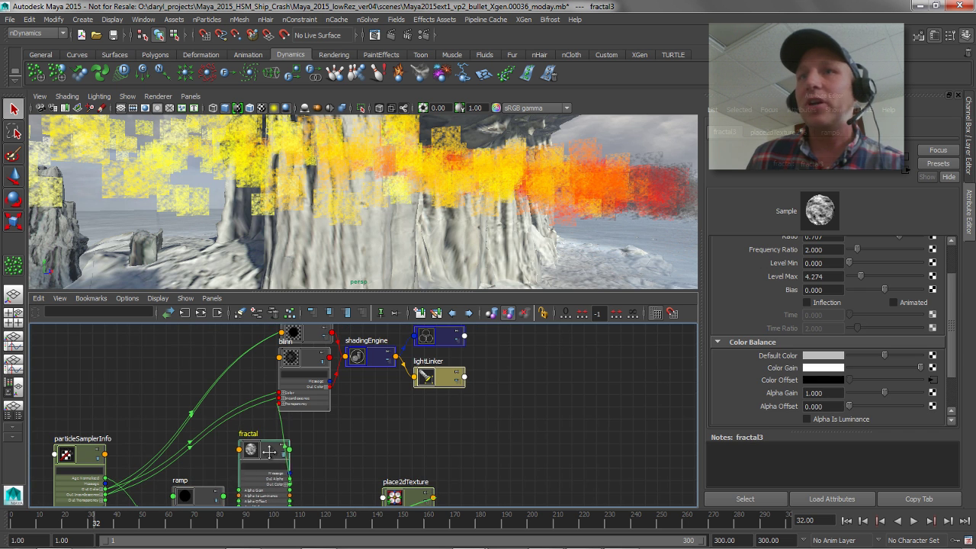
# Step: Create a second ramp texture in the node network and move its place2dTexture node out from beside it
pyautogui.press('Tab')
pyautogui.write('ramp')
pyautogui.press('Down')
pyautogui.press('Down')
pyautogui.press('Down')
pyautogui.press('Return')
pyautogui.press('Return')
pyautogui.moveTo(404, 458); pyautogui.dragTo(338, 463)
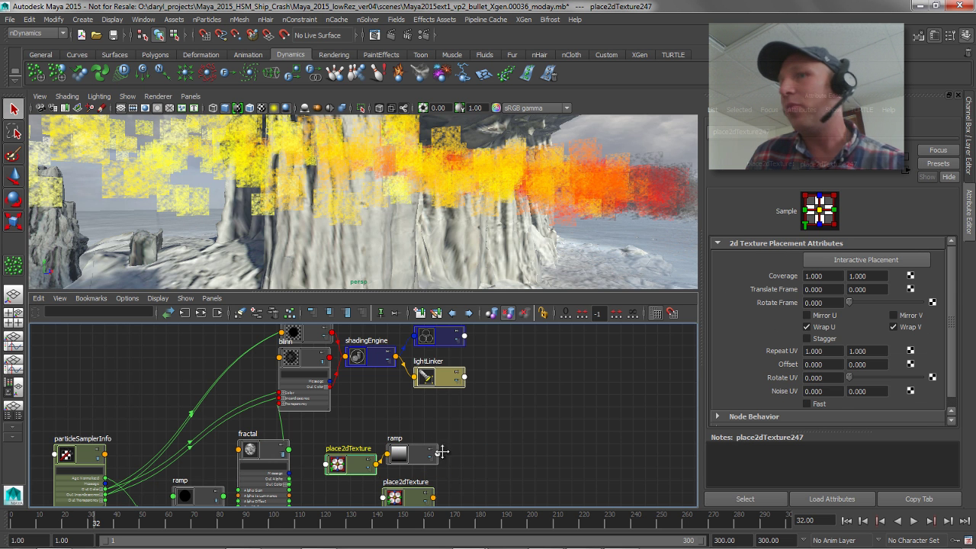
# Step: Make the new ramp a Circular Ramp, with its white entry at position 0.561 and its black entry at 0.277
pyautogui.click(414, 451)
pyautogui.click(837, 258)
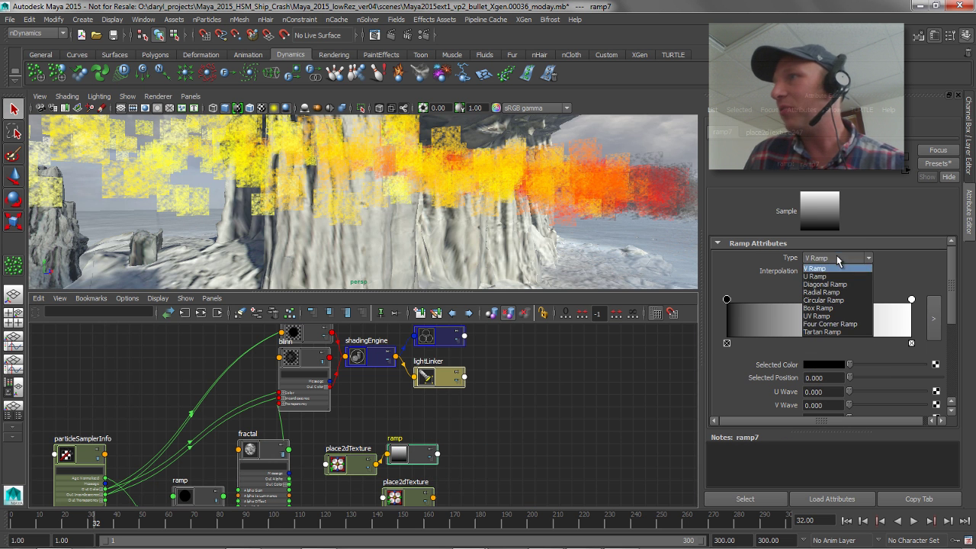
pyautogui.click(824, 300)
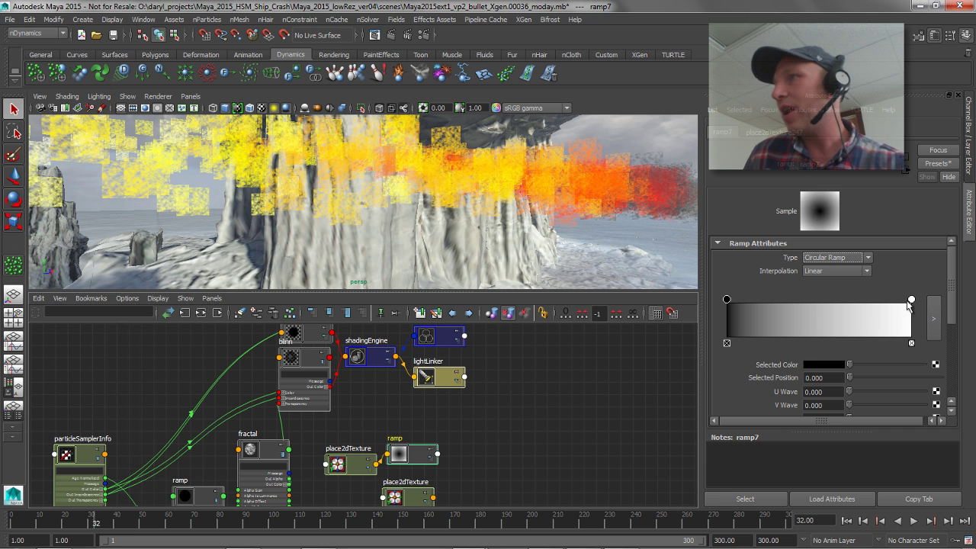
pyautogui.moveTo(912, 302); pyautogui.dragTo(831, 311)
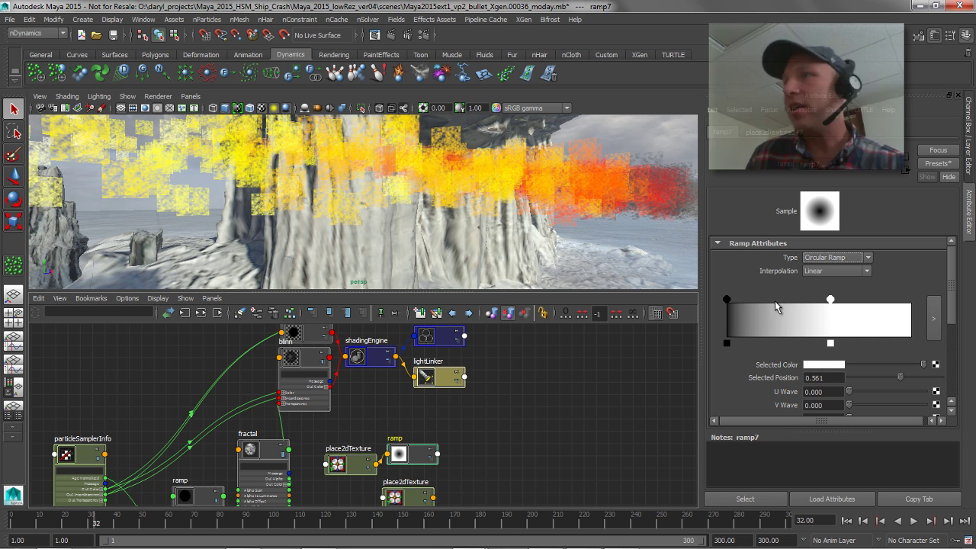
pyautogui.moveTo(728, 304); pyautogui.dragTo(778, 305)
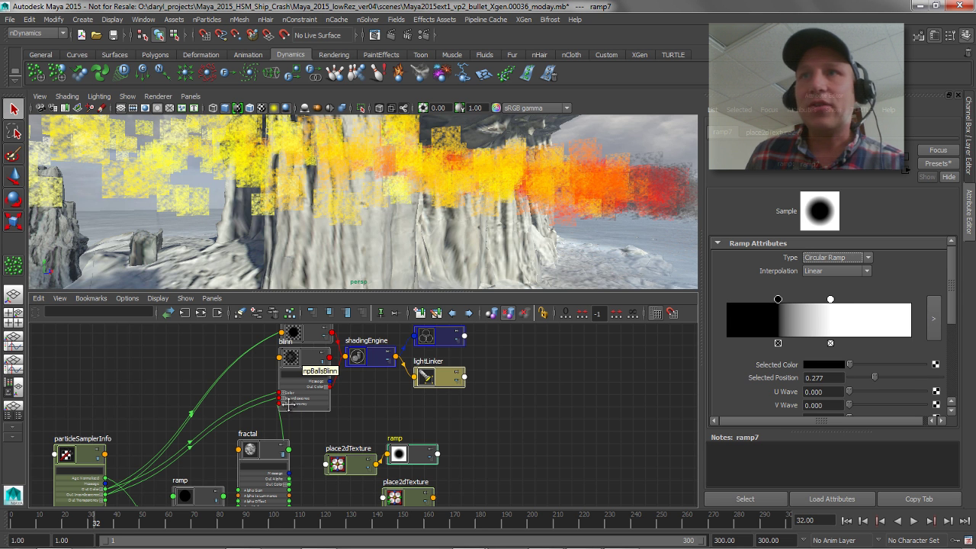
# Step: Connect the circular ramp to the npBallsBlinn material's Transparency and check the particle trail in the viewport
pyautogui.click(304, 360)
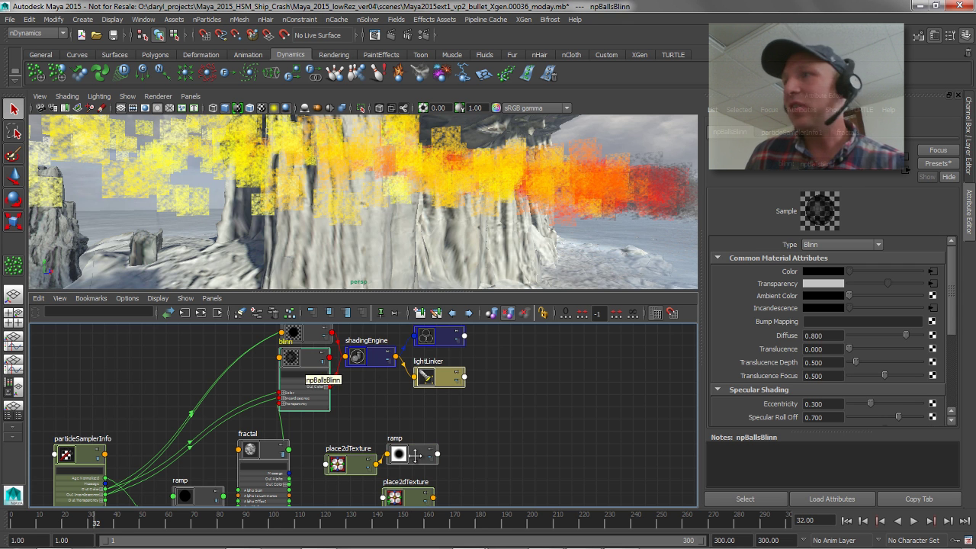
pyautogui.moveTo(438, 460); pyautogui.dragTo(775, 283, button='middle')
pyautogui.keyDown('alt'); pyautogui.moveTo(448, 229); pyautogui.dragTo(428, 233, button='right'); pyautogui.keyUp('alt')
pyautogui.keyDown('alt'); pyautogui.moveTo(427, 232); pyautogui.dragTo(581, 216, button='middle'); pyautogui.keyUp('alt')
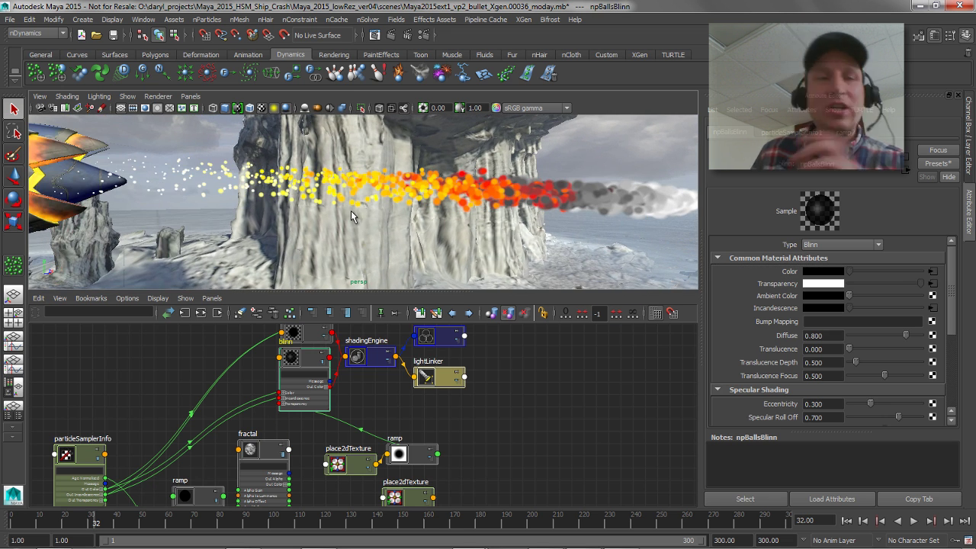
# Step: Move the circular ramp and its place2dTexture closer to the fractal, and expand the ramp to show all its attributes
pyautogui.click(409, 455)
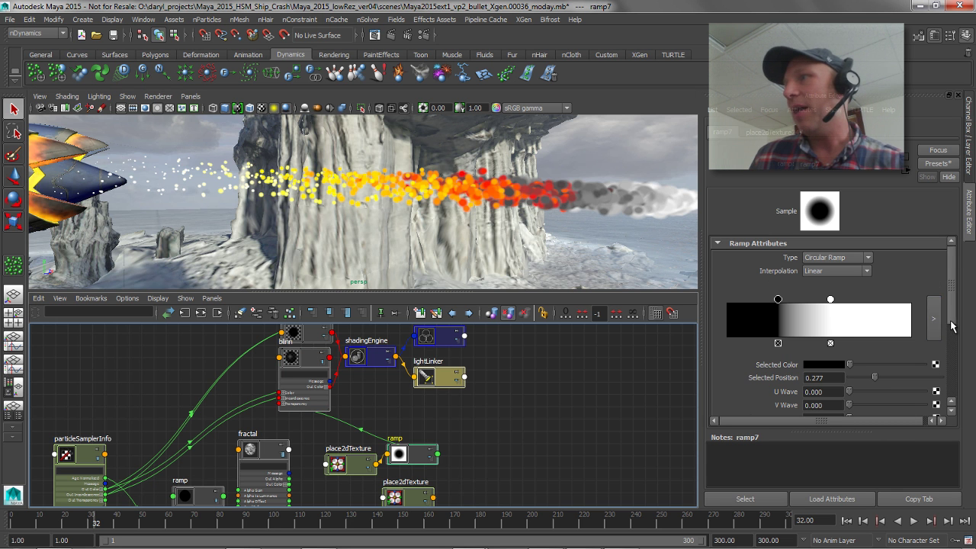
pyautogui.scroll(-3, 949, 326)
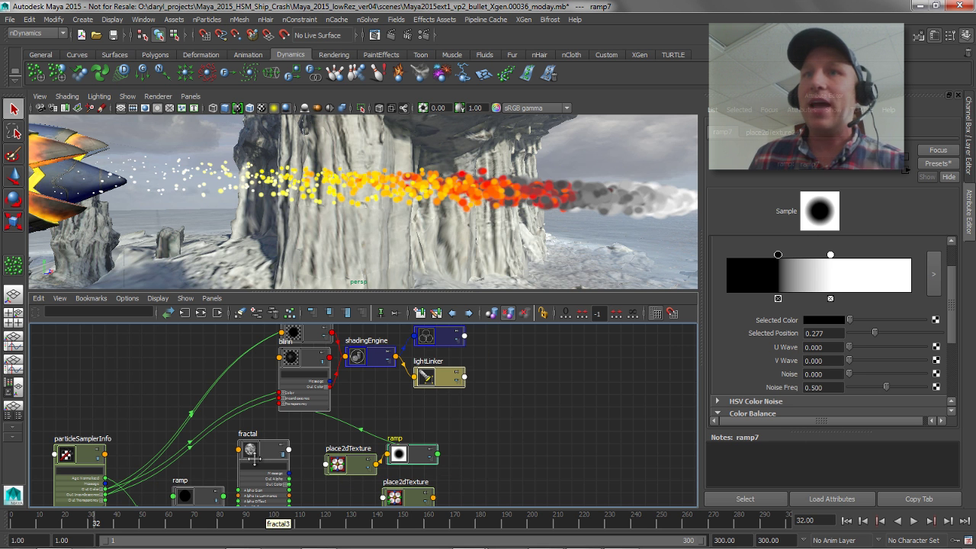
pyautogui.keyDown('alt'); pyautogui.moveTo(380, 432); pyautogui.dragTo(392, 387, button='middle'); pyautogui.keyUp('alt')
pyautogui.click(340, 439)
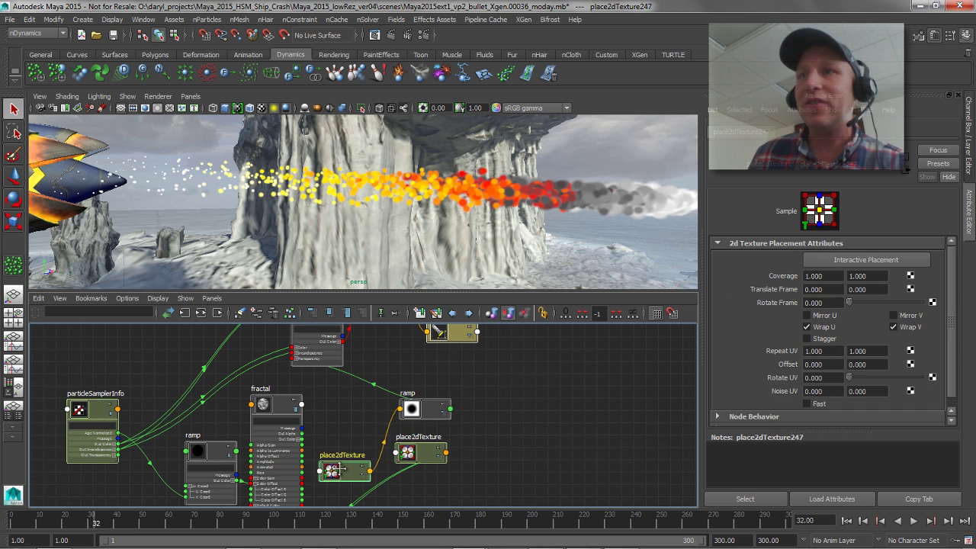
pyautogui.moveTo(357, 455); pyautogui.dragTo(357, 453)
pyautogui.moveTo(418, 408); pyautogui.dragTo(374, 408)
pyautogui.press('3')
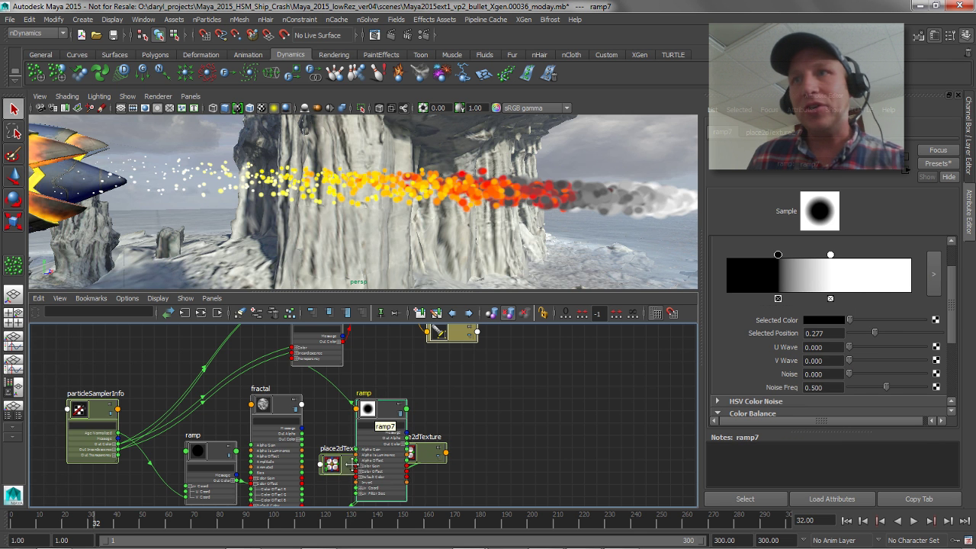
# Step: Place the circular ramp's place2dTexture below it, and connect the fractal's Out Color to the circular ramp's Color Offset
pyautogui.click(324, 464)
pyautogui.click(516, 450)
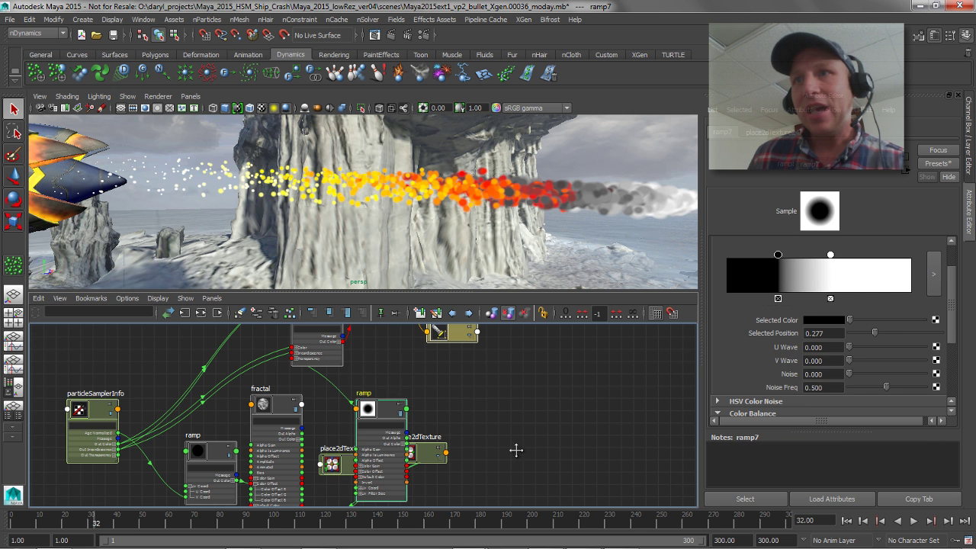
pyautogui.click(331, 461)
pyautogui.keyDown('alt'); pyautogui.moveTo(457, 421); pyautogui.dragTo(491, 387, button='middle'); pyautogui.keyUp('alt')
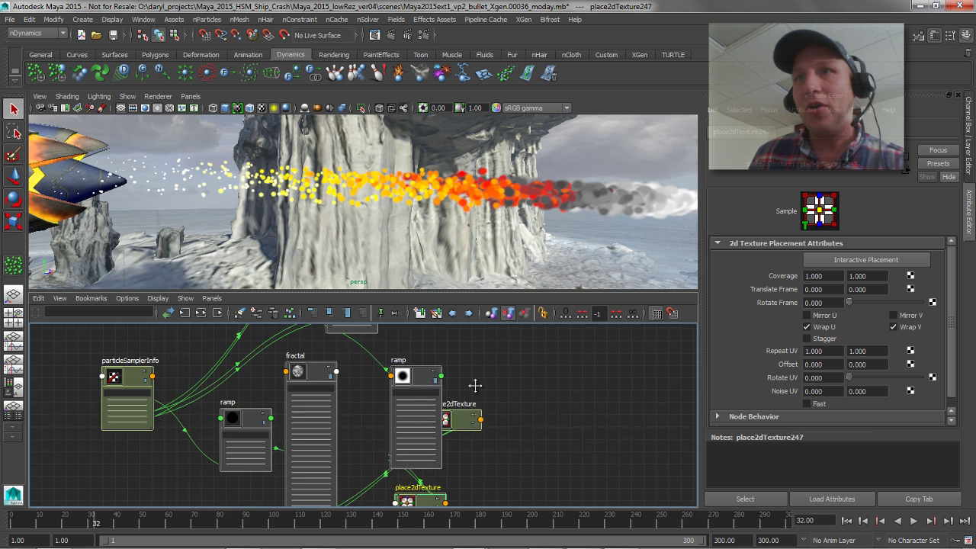
pyautogui.scroll(4, 461, 403)
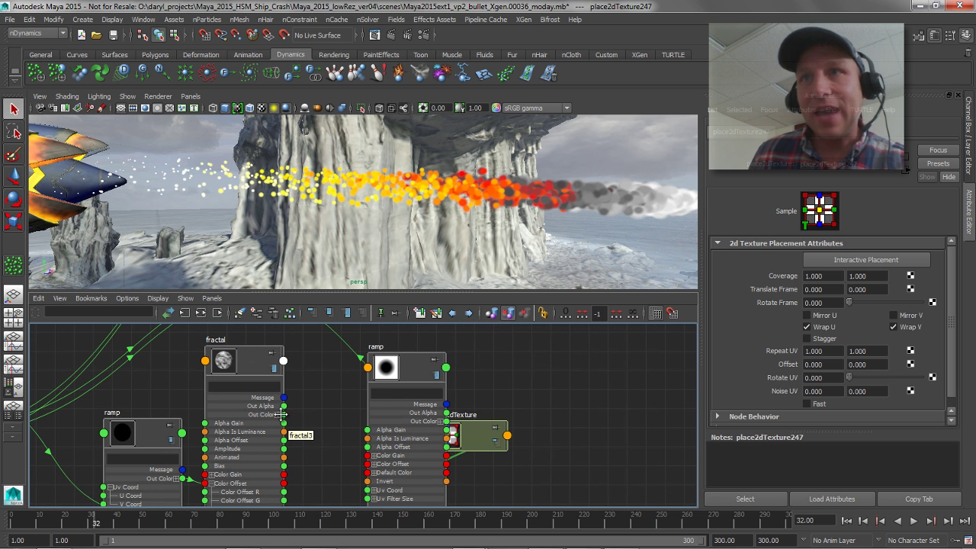
pyautogui.moveTo(284, 414); pyautogui.dragTo(366, 464)
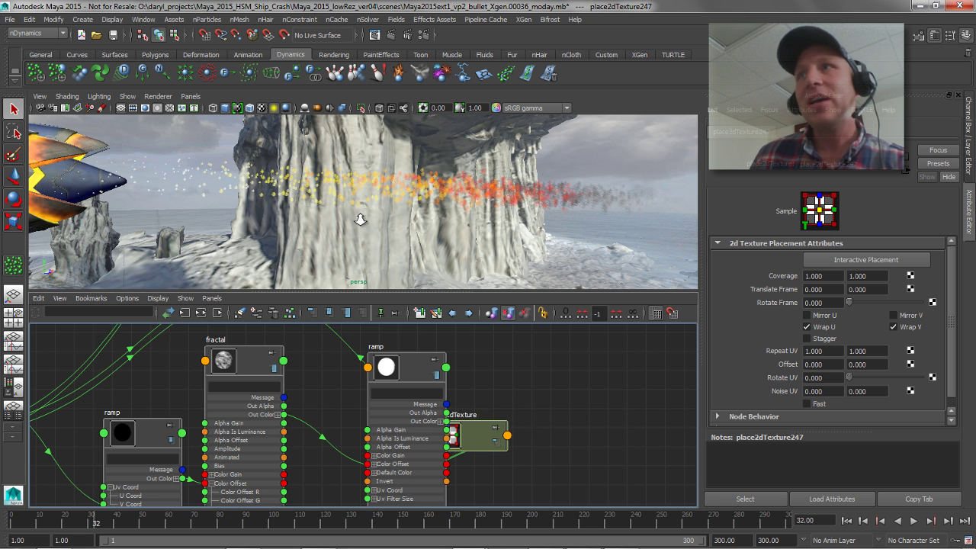
# Step: Widen the circular ramp's falloff by setting the white entry to position 0.809 and the black entry to 0.165
pyautogui.click(403, 358)
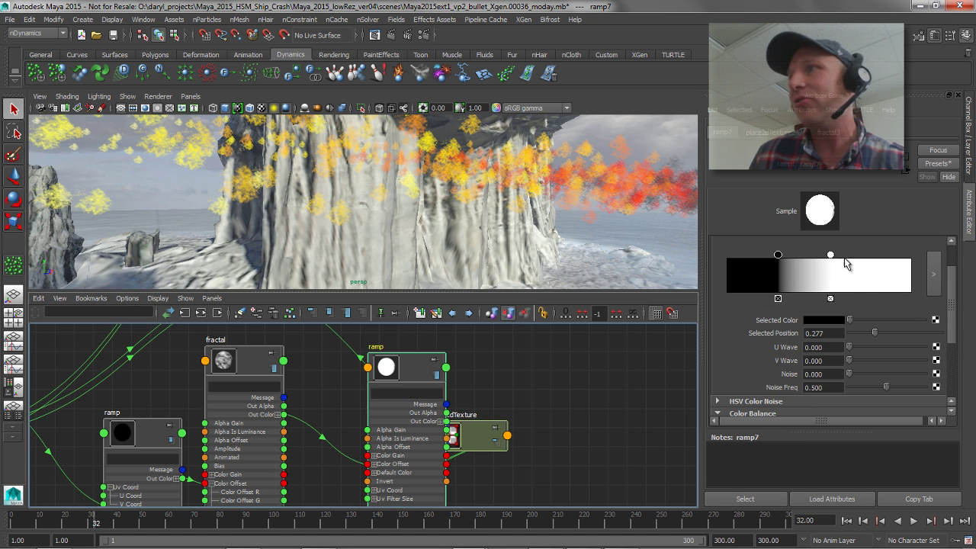
pyautogui.moveTo(831, 256); pyautogui.dragTo(876, 264)
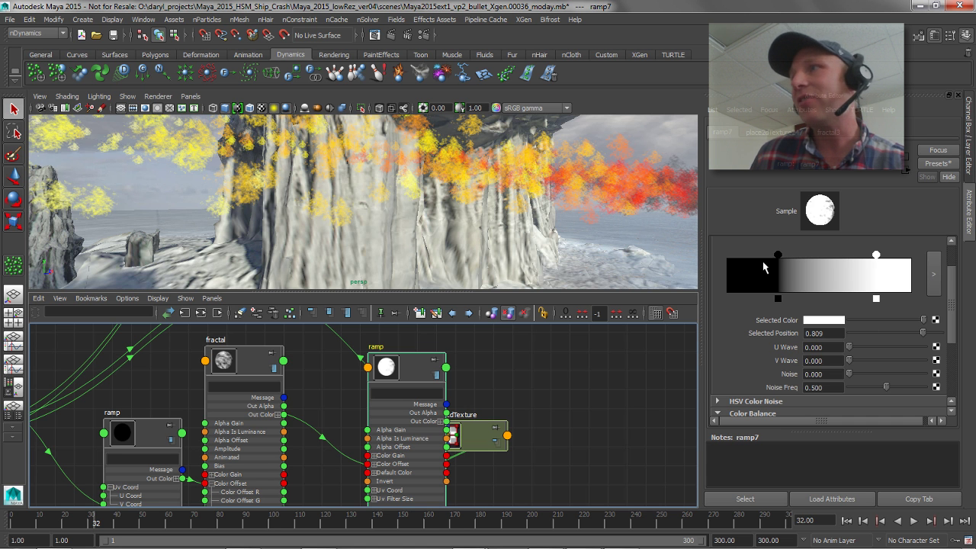
pyautogui.moveTo(775, 258); pyautogui.dragTo(757, 257)
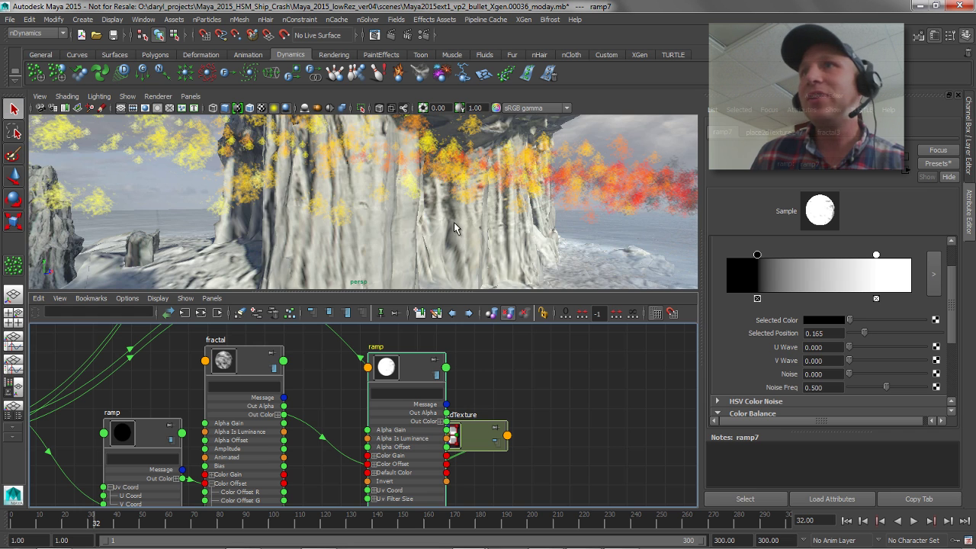
pyautogui.keyDown('alt'); pyautogui.moveTo(367, 223); pyautogui.dragTo(399, 233); pyautogui.keyUp('alt')
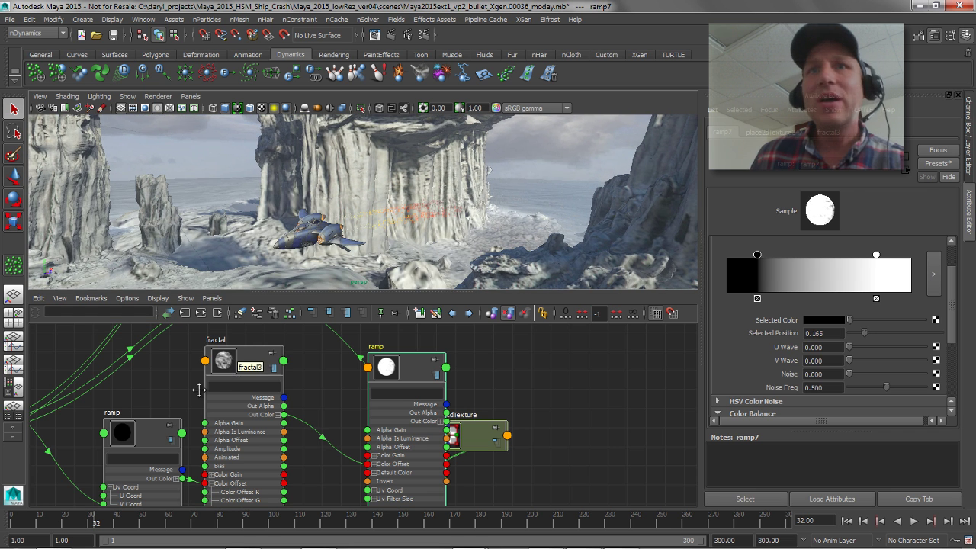
# Step: Set the nParticle's Radius to 20, frame the thruster trail to inspect it, and clear the selection
pyautogui.click(426, 208)
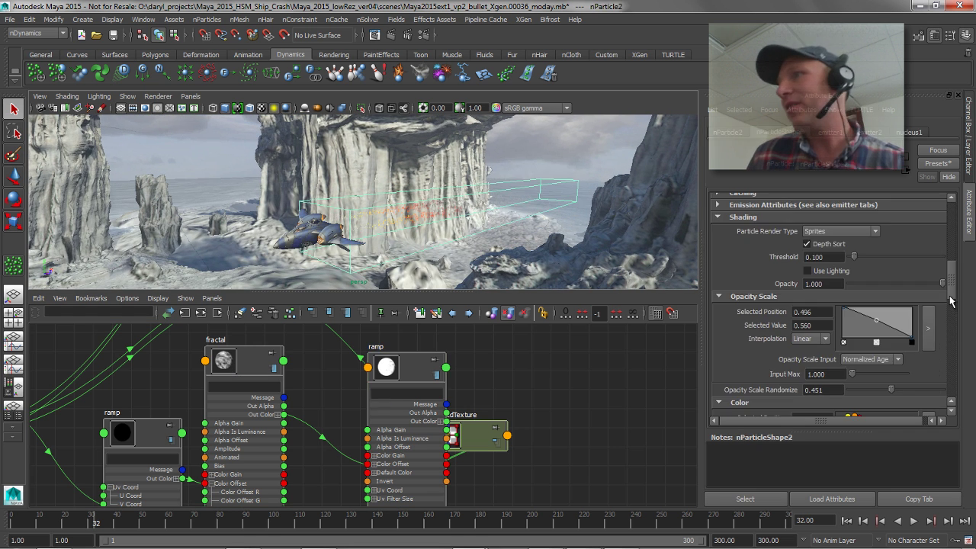
pyautogui.scroll(10, 885, 309)
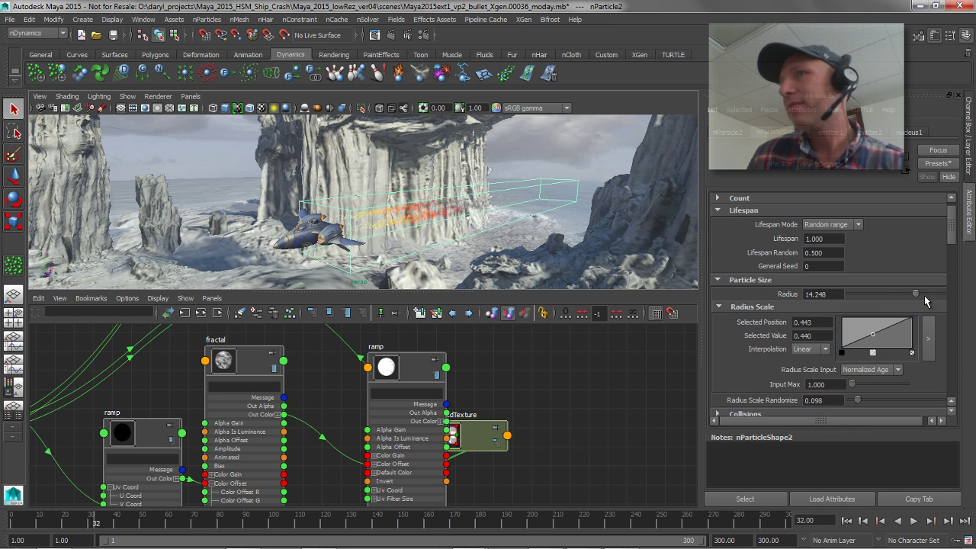
pyautogui.moveTo(891, 295); pyautogui.dragTo(948, 301)
pyautogui.press('f')
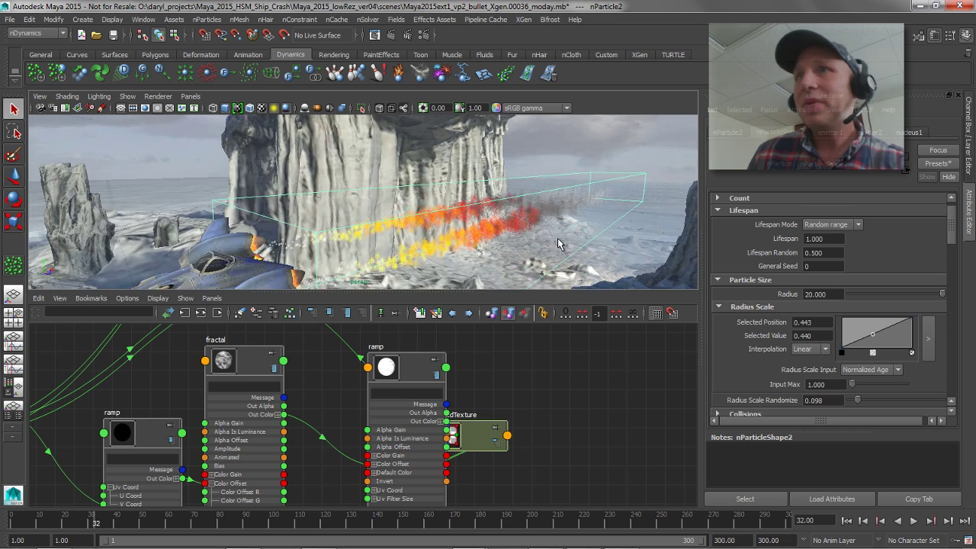
pyautogui.keyDown('alt'); pyautogui.moveTo(559, 237); pyautogui.dragTo(569, 193); pyautogui.keyUp('alt')
pyautogui.click(675, 153)
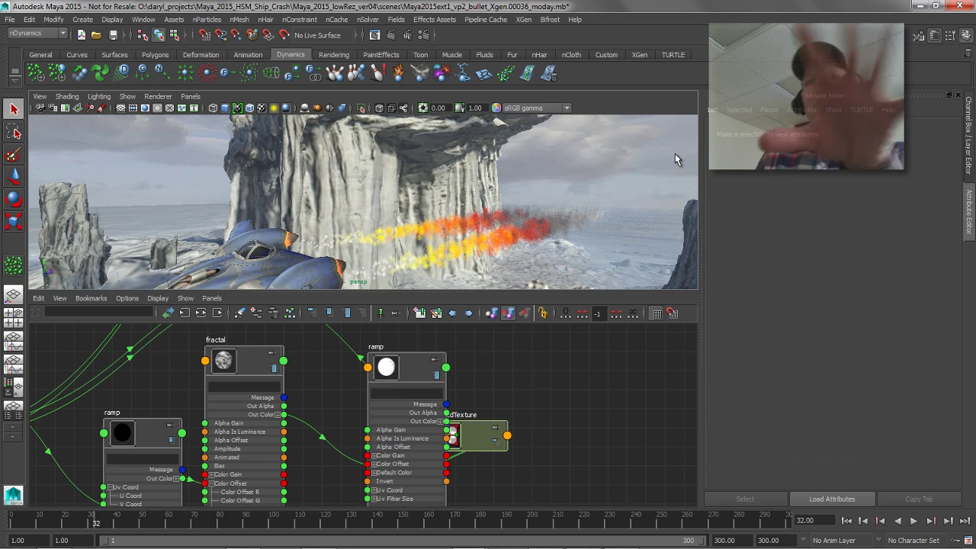
# Step: Select the age-driven ramp that feeds the fractal's Color Offset and move its node further from the fractal
pyautogui.keyDown('alt'); pyautogui.moveTo(344, 415); pyautogui.dragTo(198, 413, button='right'); pyautogui.keyUp('alt')
pyautogui.moveTo(207, 419); pyautogui.dragTo(186, 424)
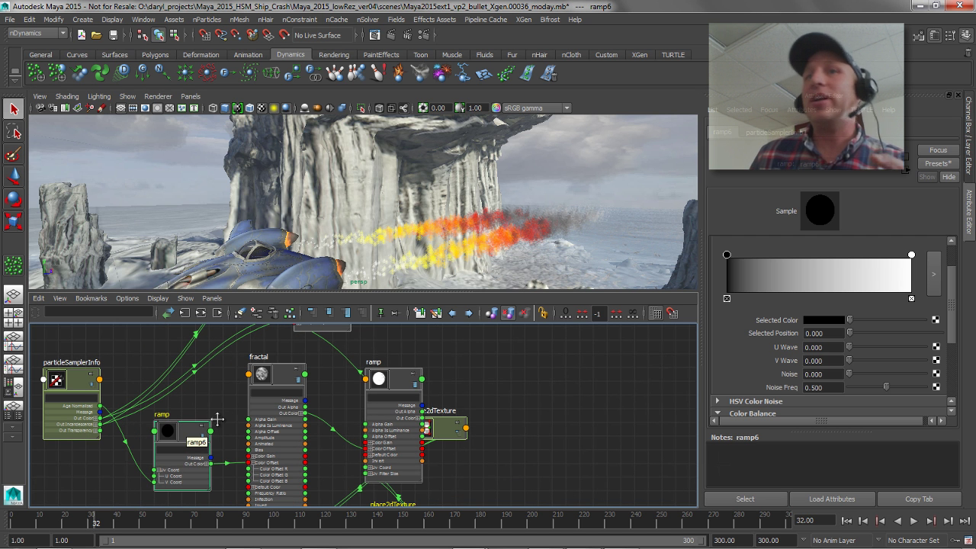